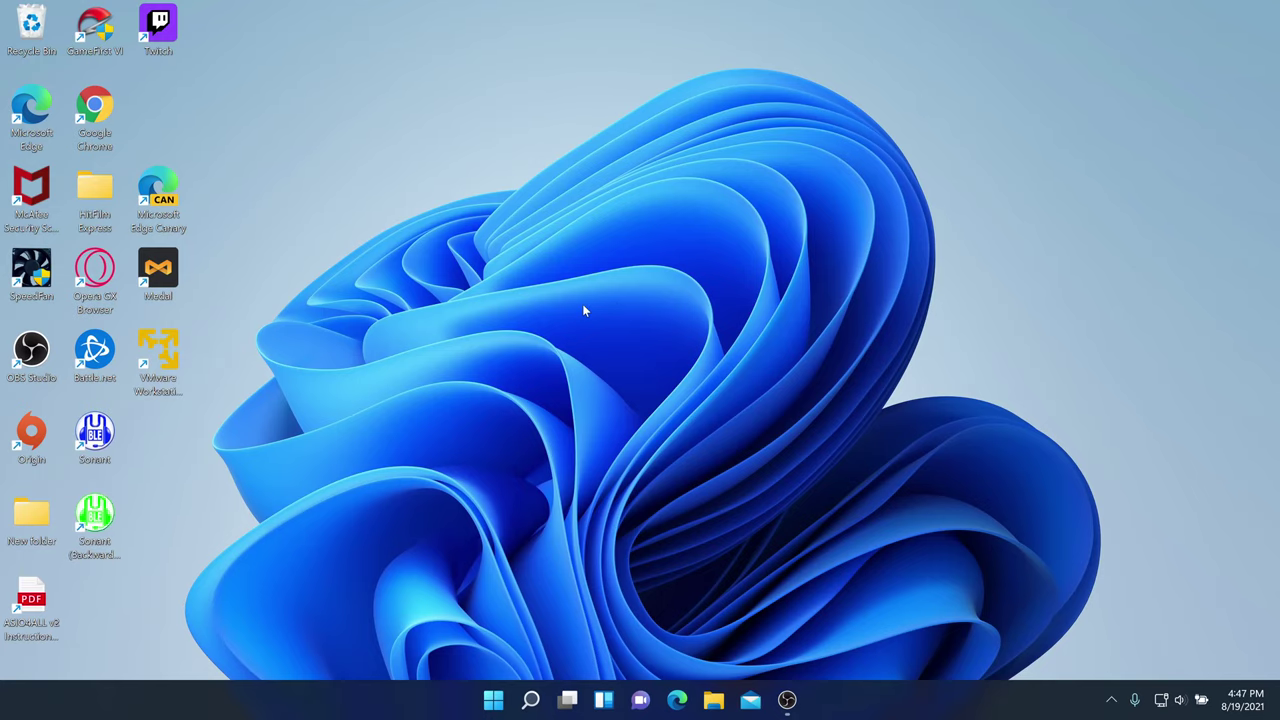
Run winver to view the Windows version details, reposition the About Windows dialog and close it
click(493, 699)
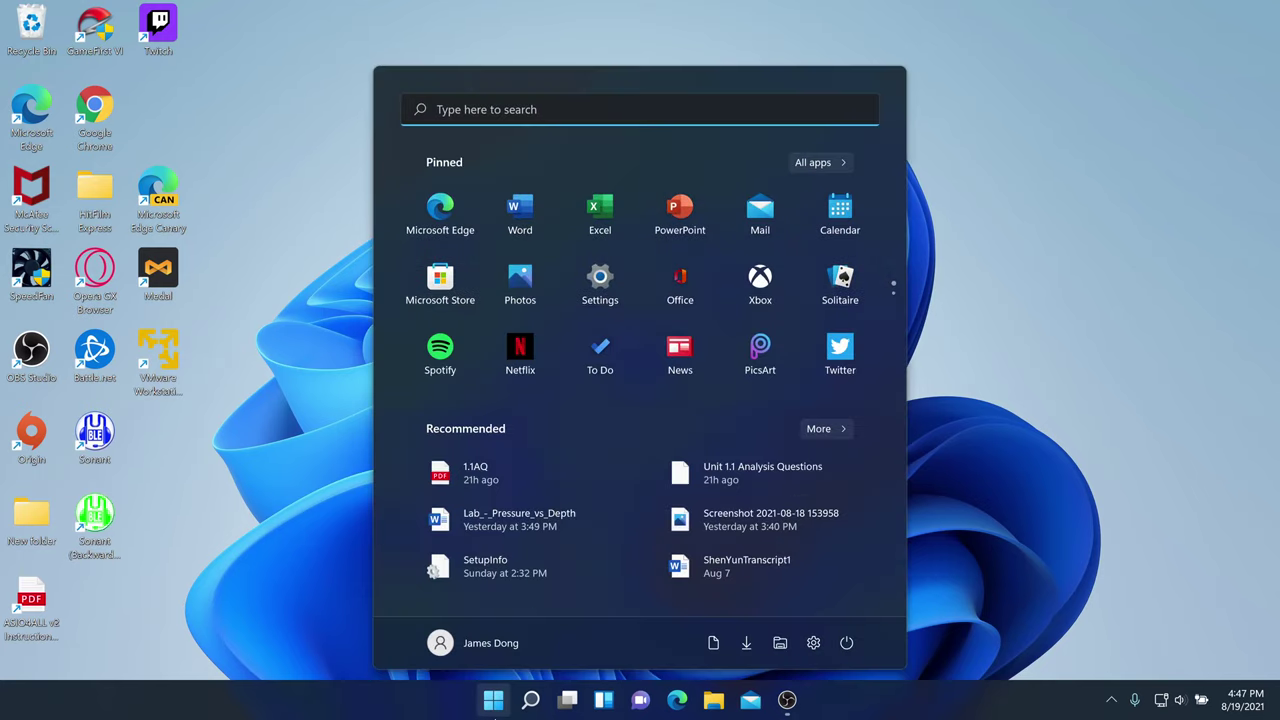
text(word)
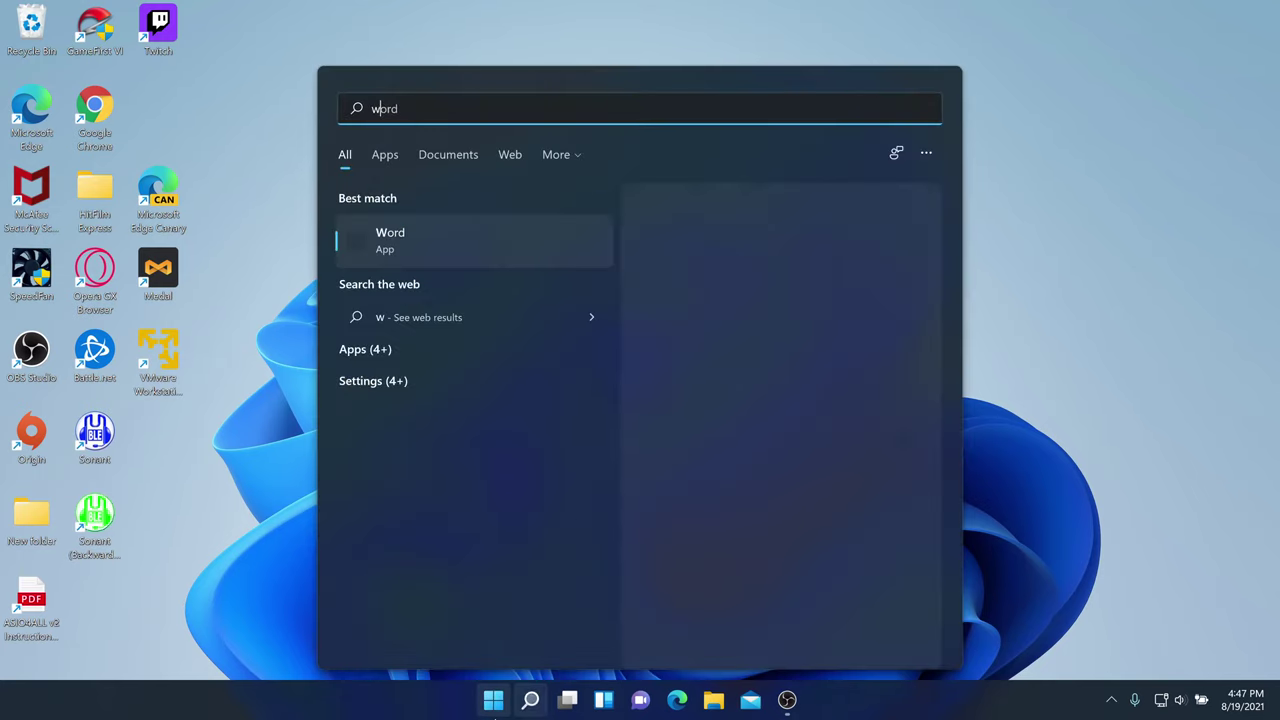
key(BackSpace)
key(BackSpace)
key(BackSpace)
key(BackSpace)
text(winv)
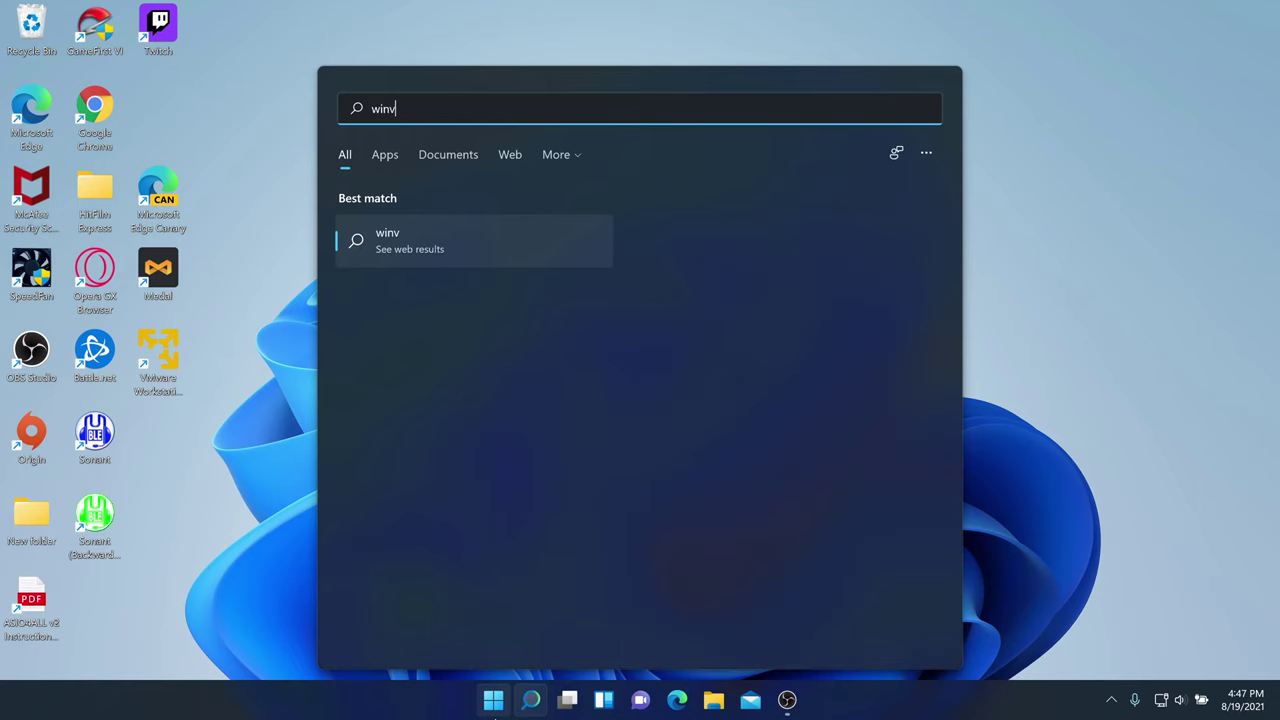
text(er)
key(Return)
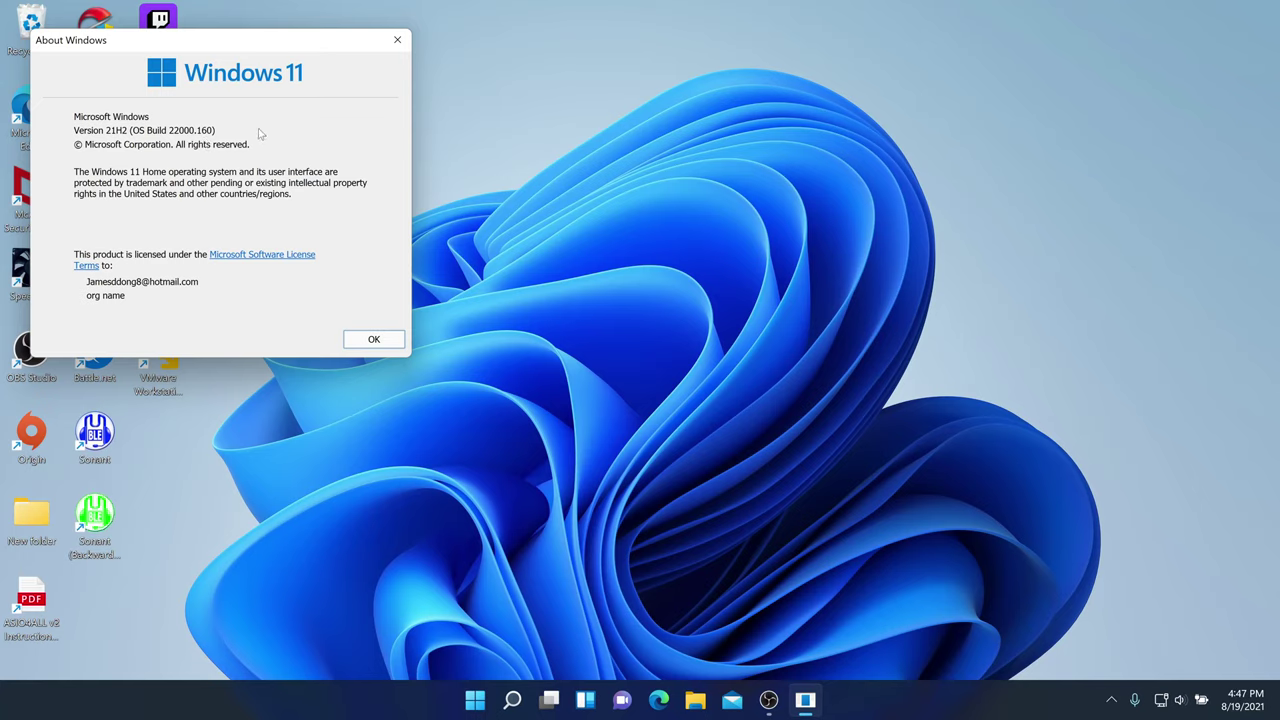
drag(220, 42, 438, 76)
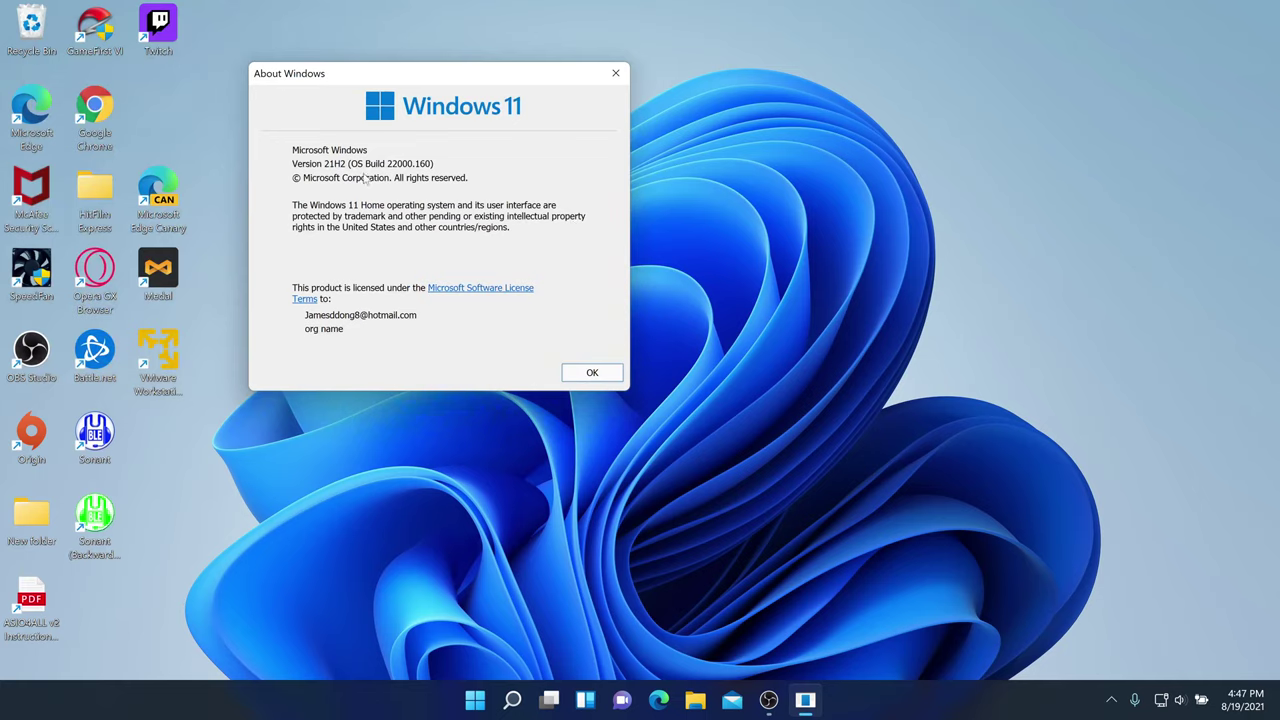
click(593, 372)
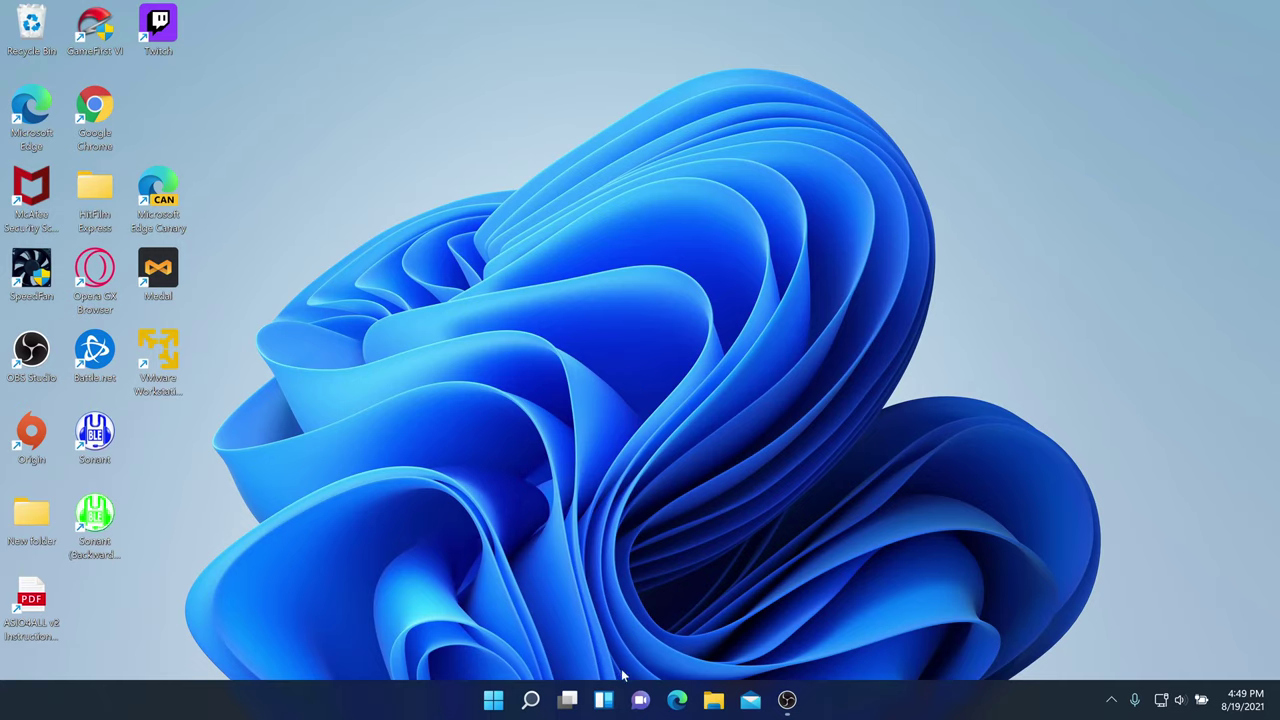
Open the Widgets board, review the addable widgets in Widget settings, and close the board
click(603, 700)
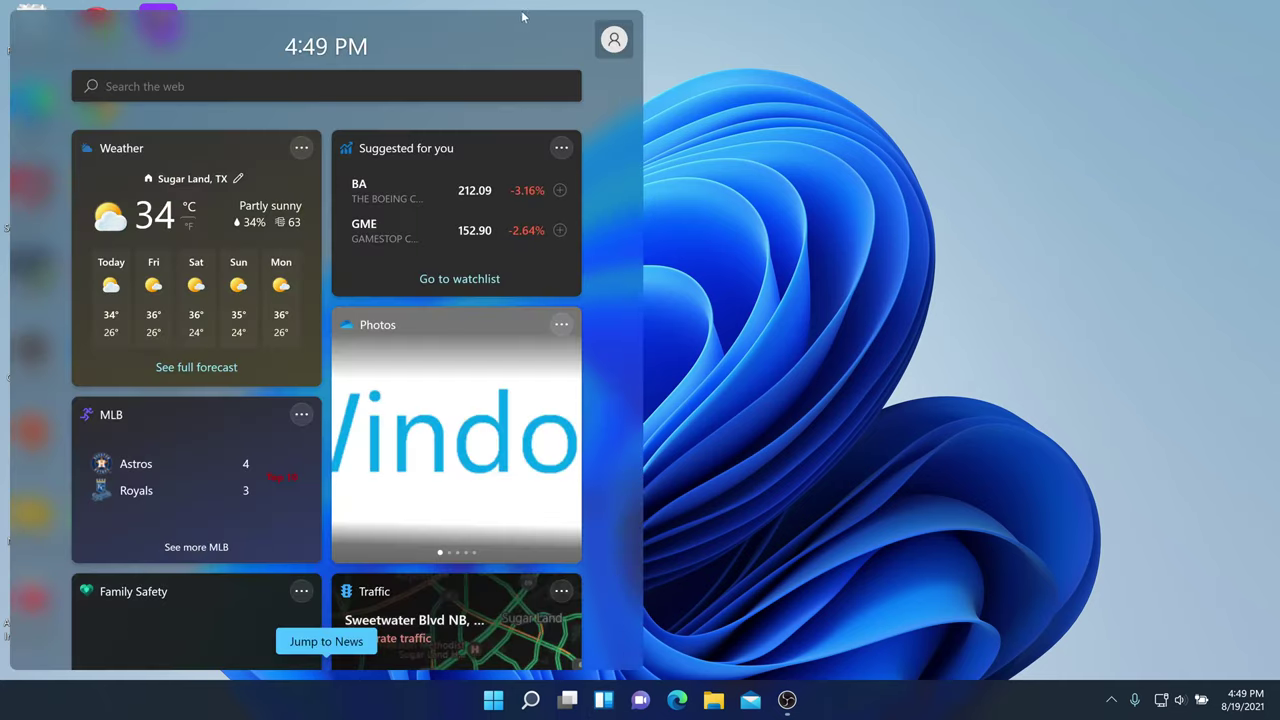
click(614, 42)
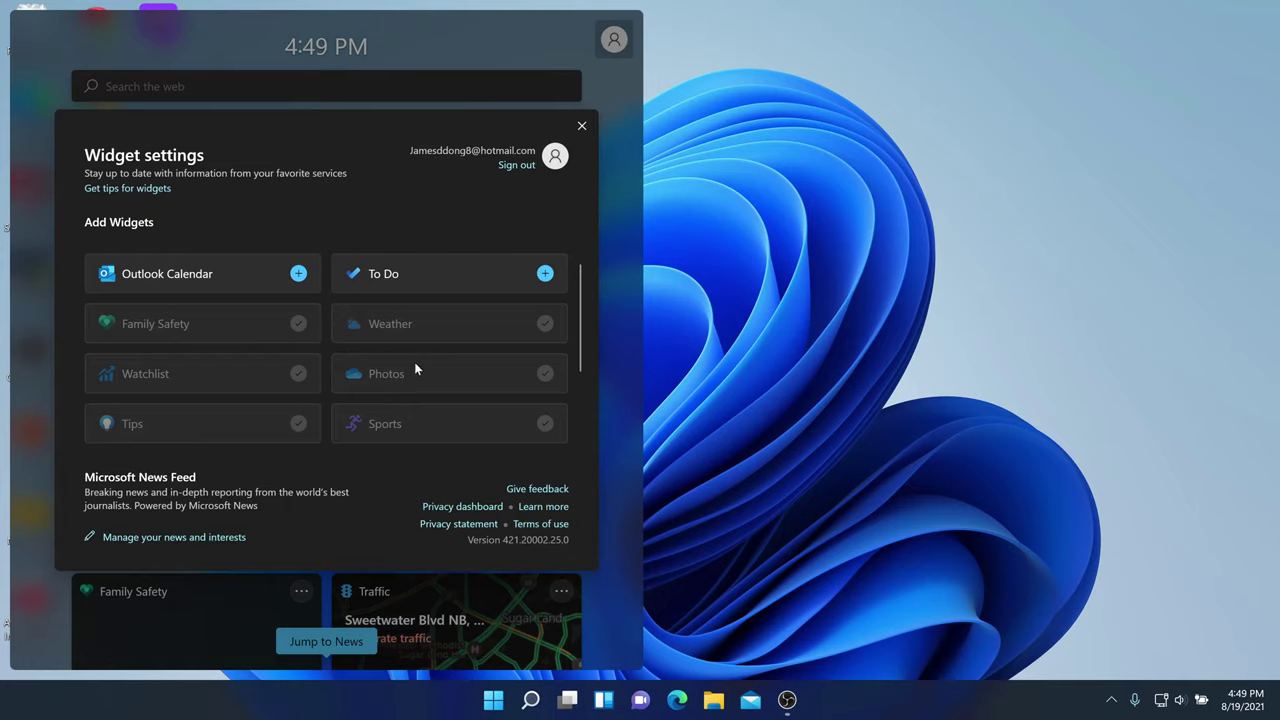
scroll(405, 430, down, 2)
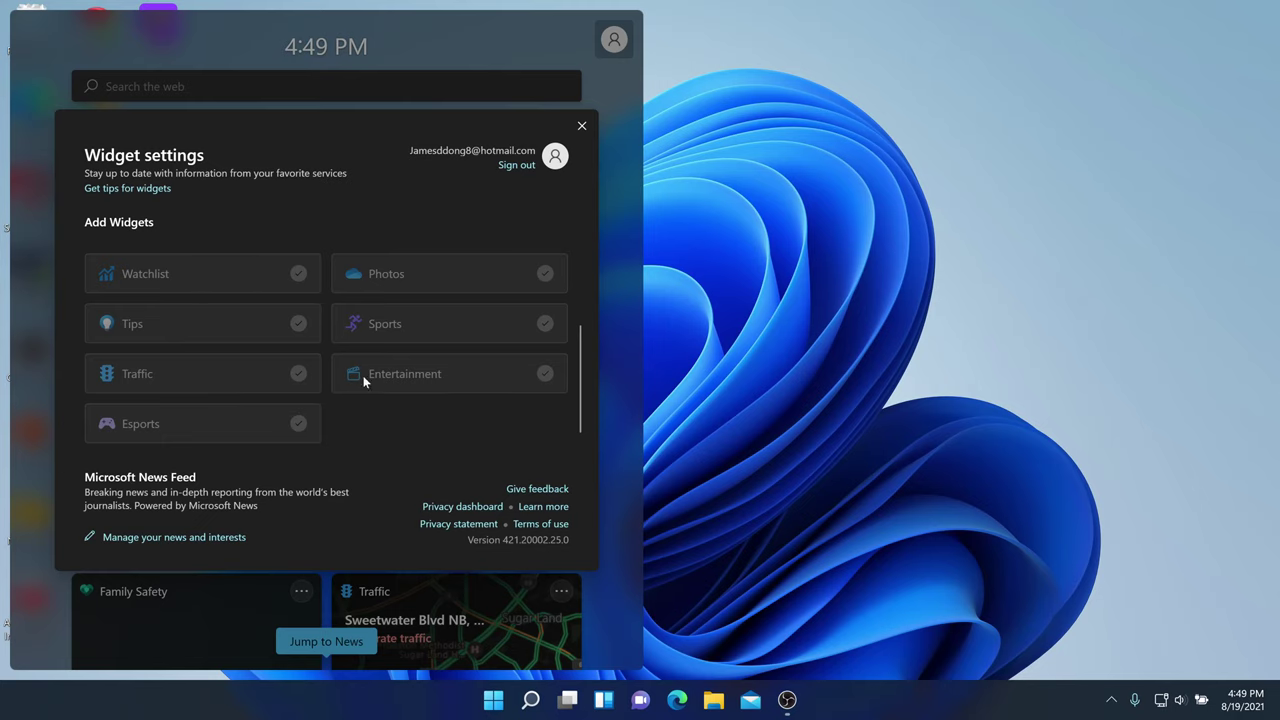
scroll(363, 371, up, 2)
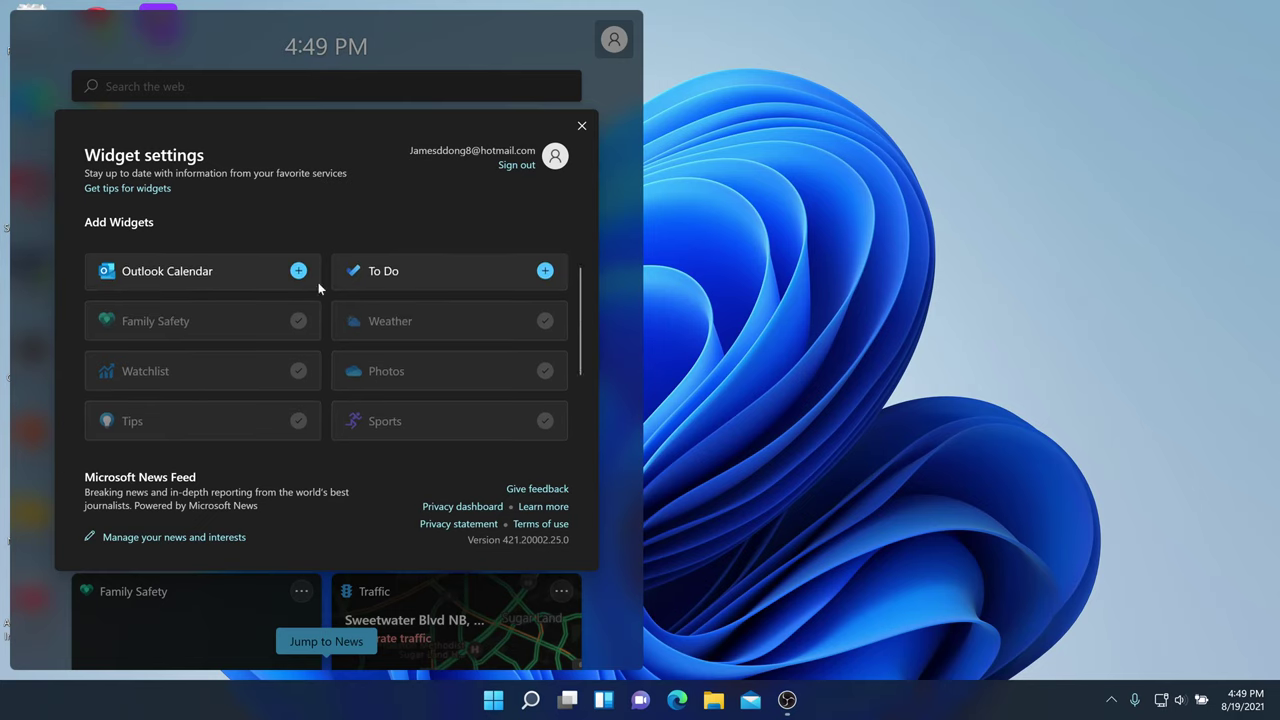
click(581, 128)
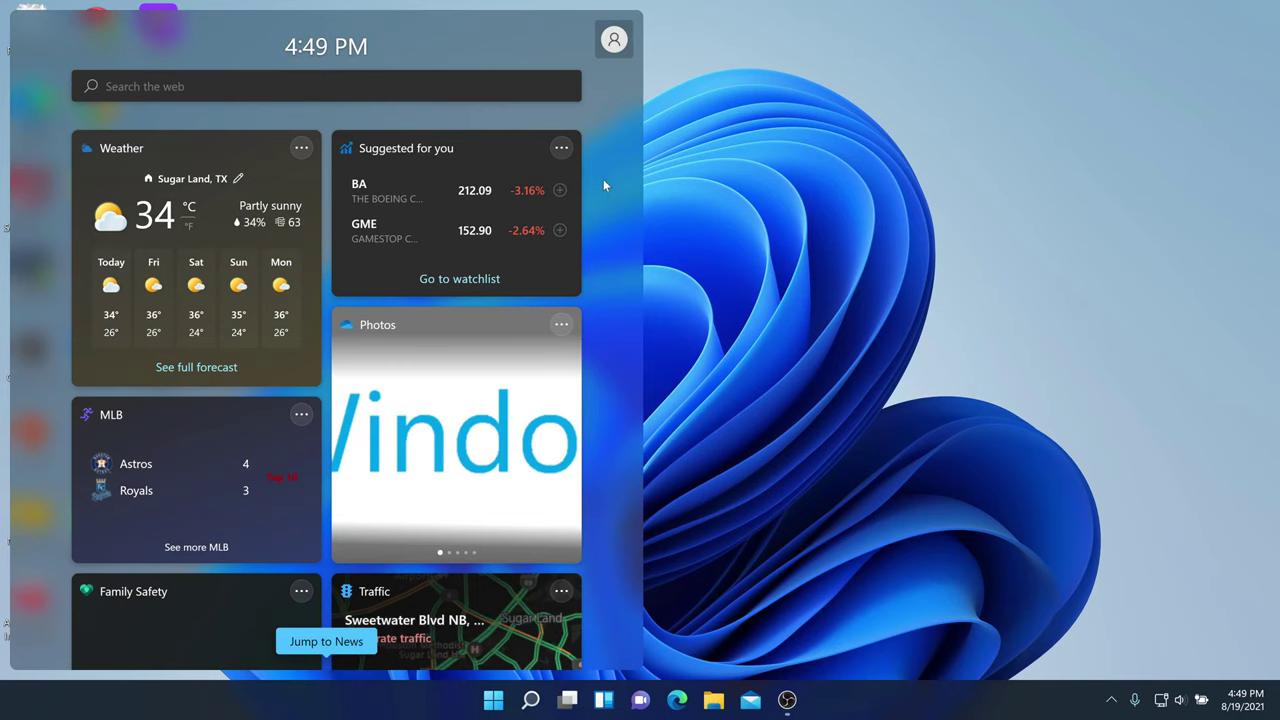
drag(598, 173, 619, 93)
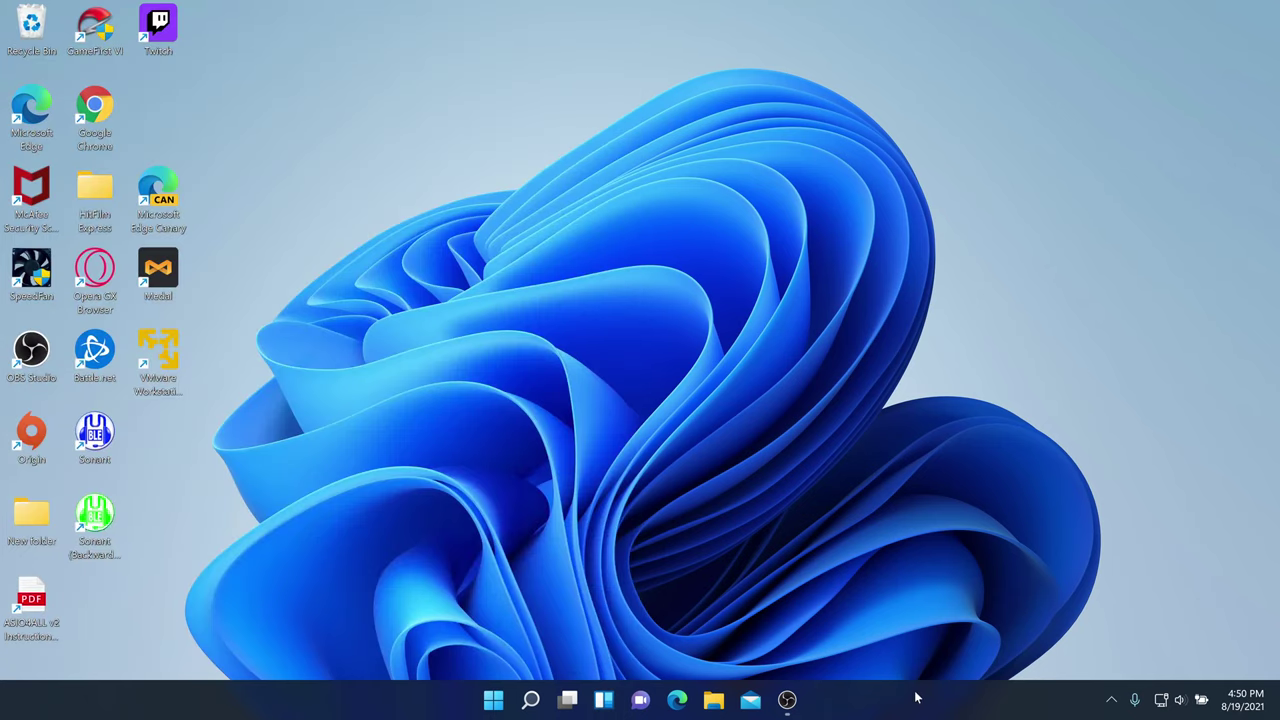
Check the taskbar option for Widgets without hiding it, and briefly open and dismiss Chat
right_click(603, 699)
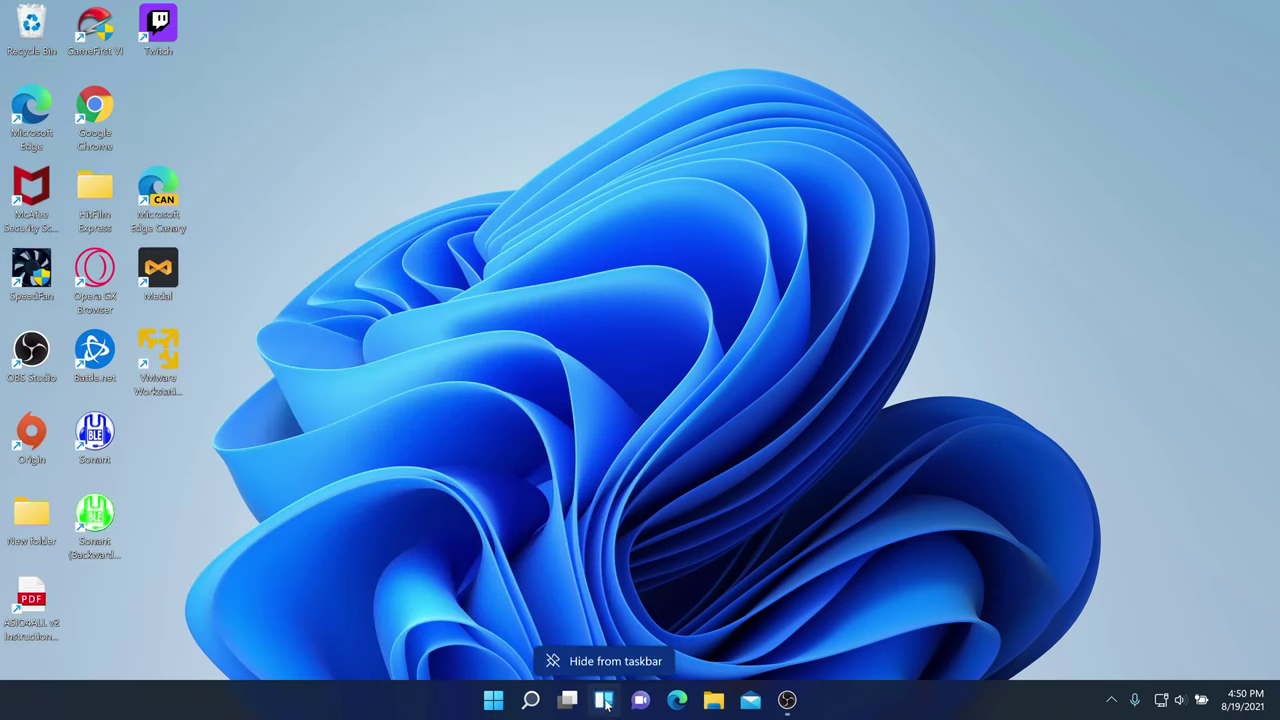
click(754, 593)
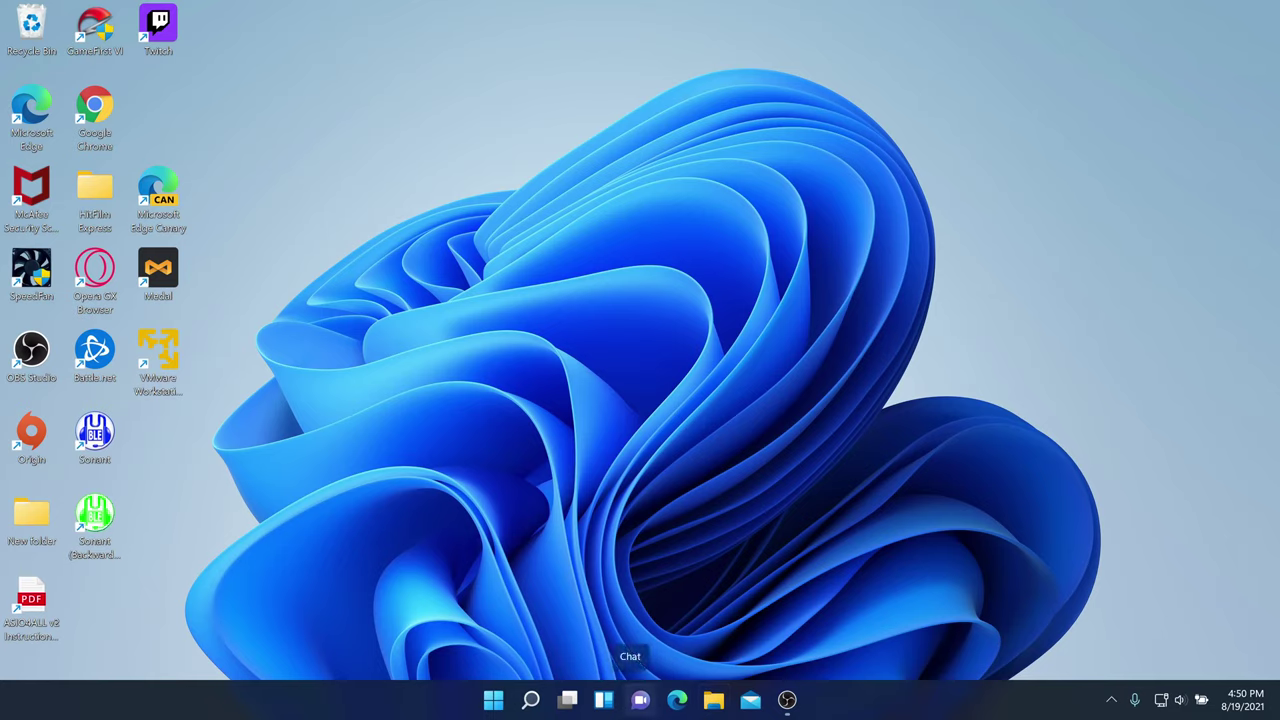
click(640, 699)
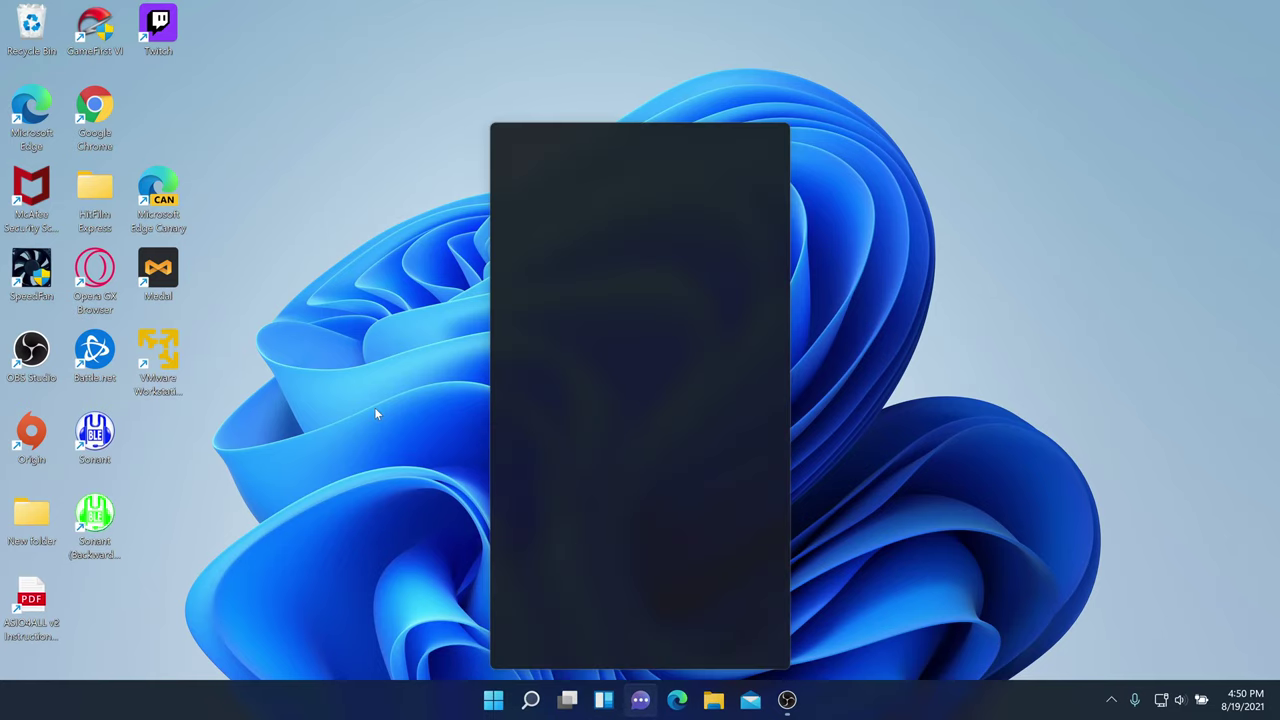
click(374, 407)
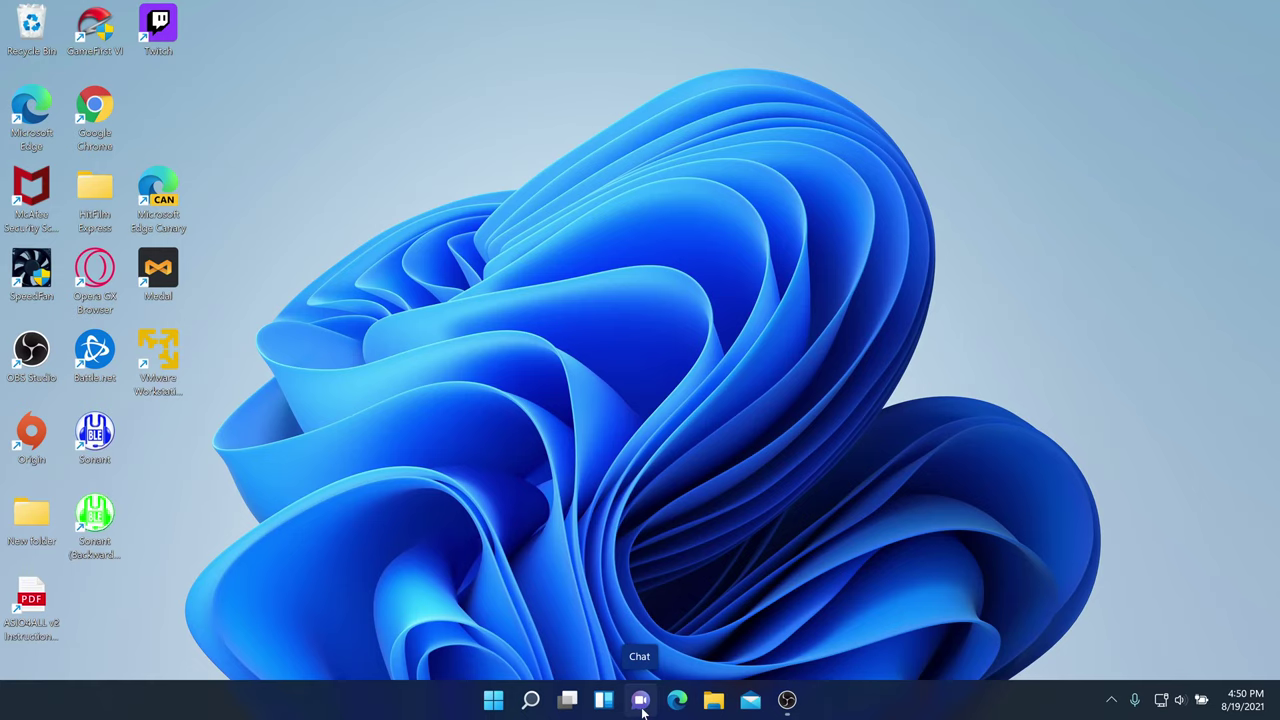
Open File Explorer at Quick access and maximize its window
click(714, 710)
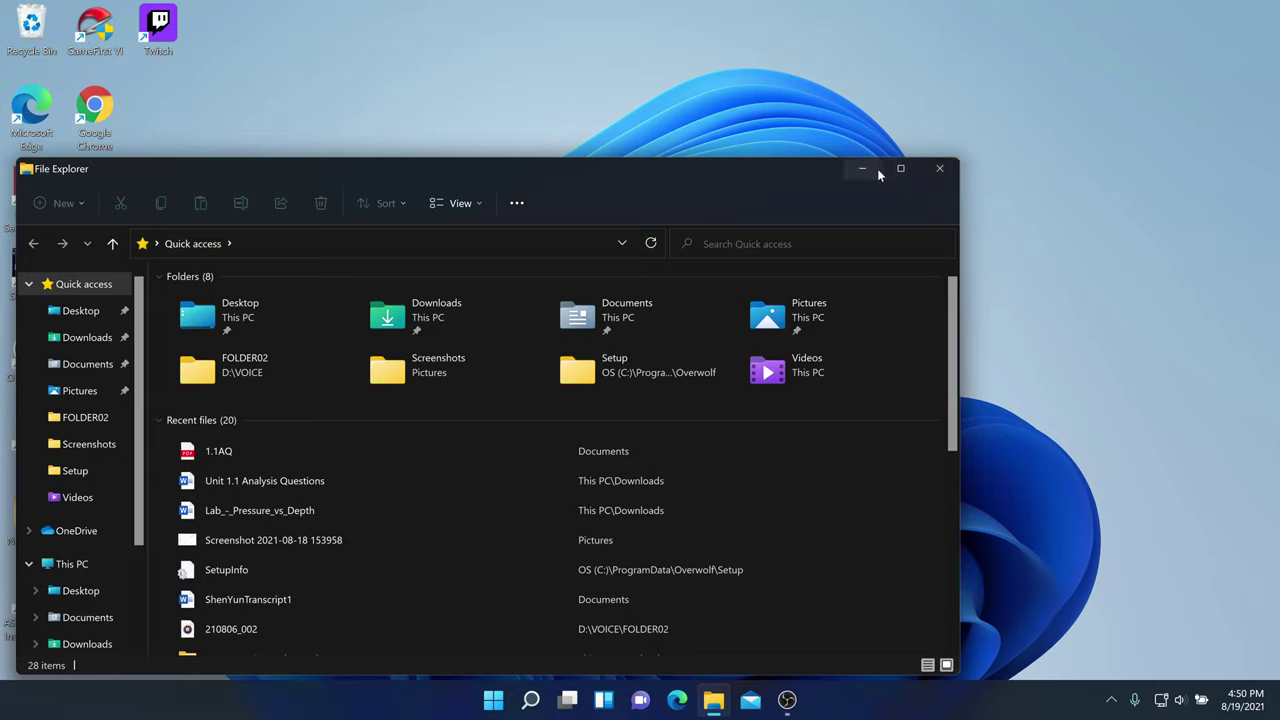
mouse_move(900, 176)
click(911, 169)
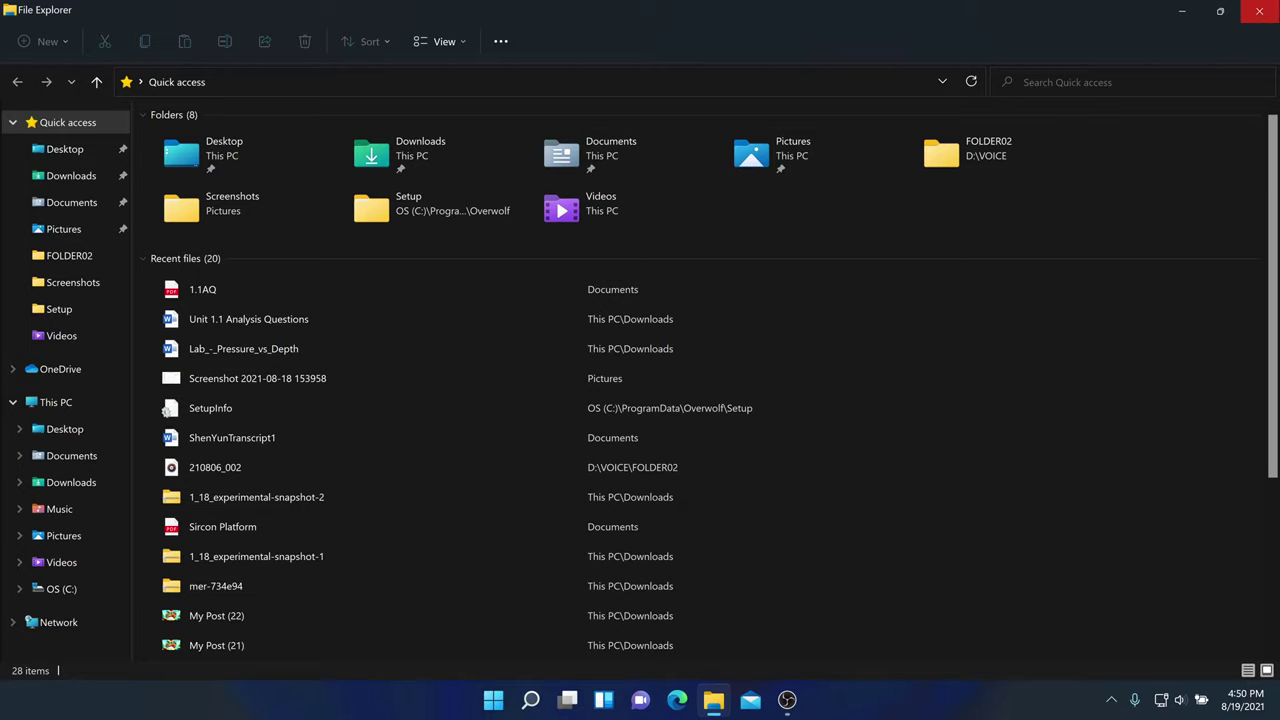
mouse_move(716, 692)
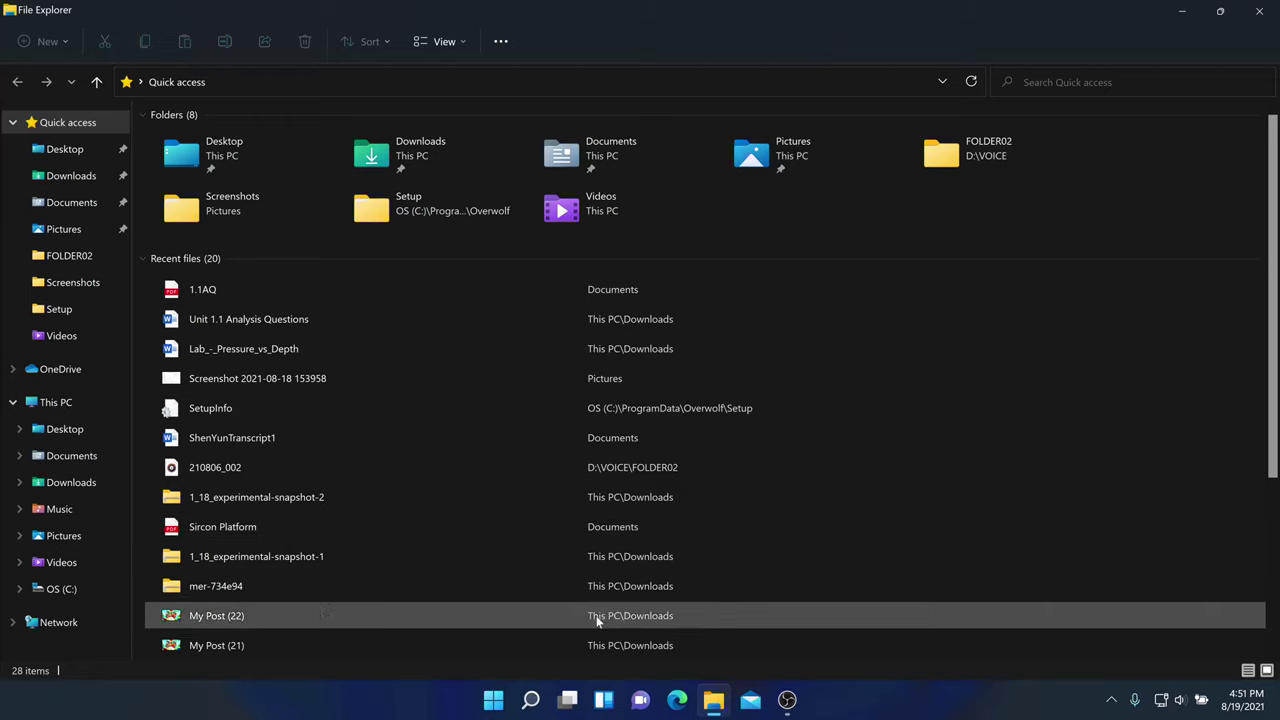
Compare the Windows Search view with the Start menu by switching between the two
click(529, 702)
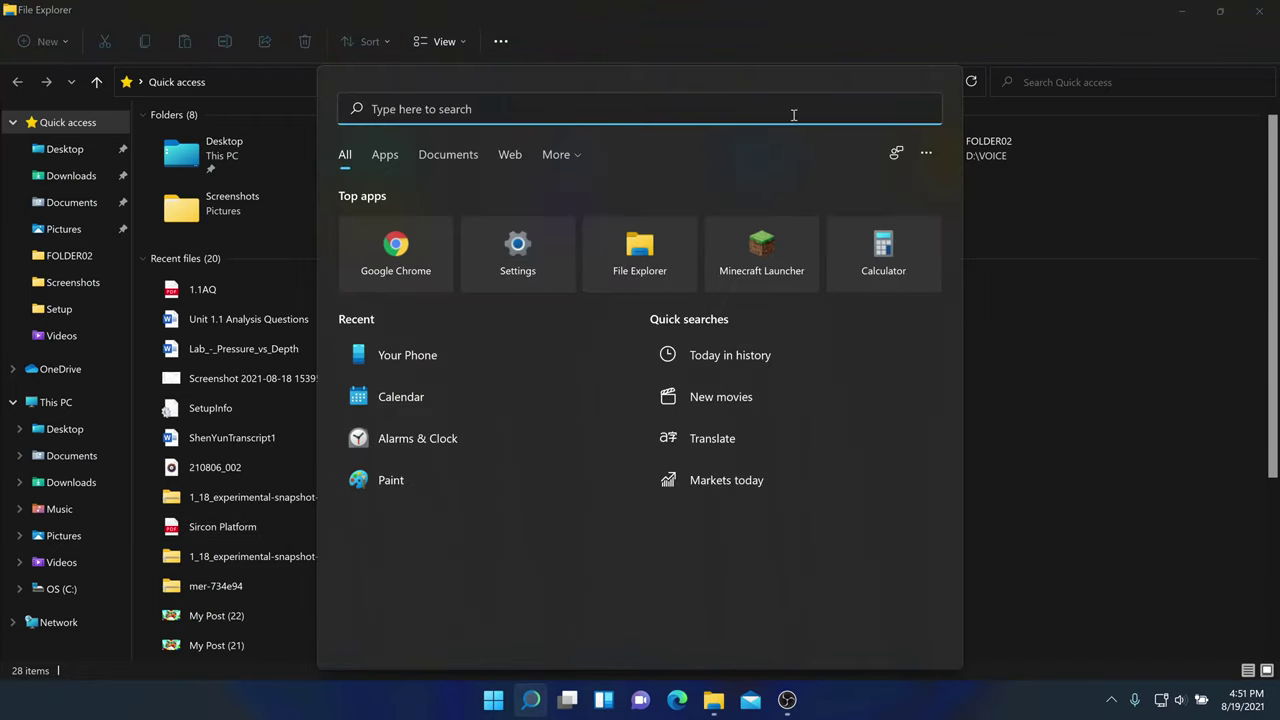
click(493, 700)
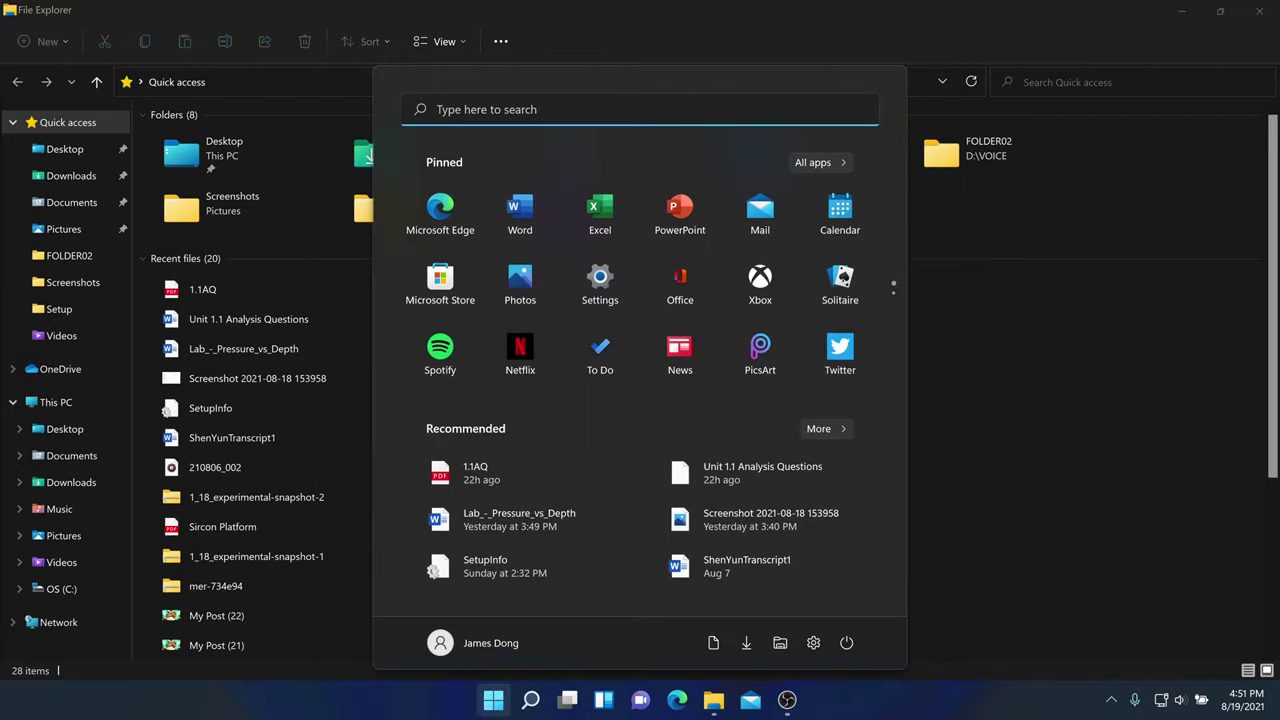
click(532, 706)
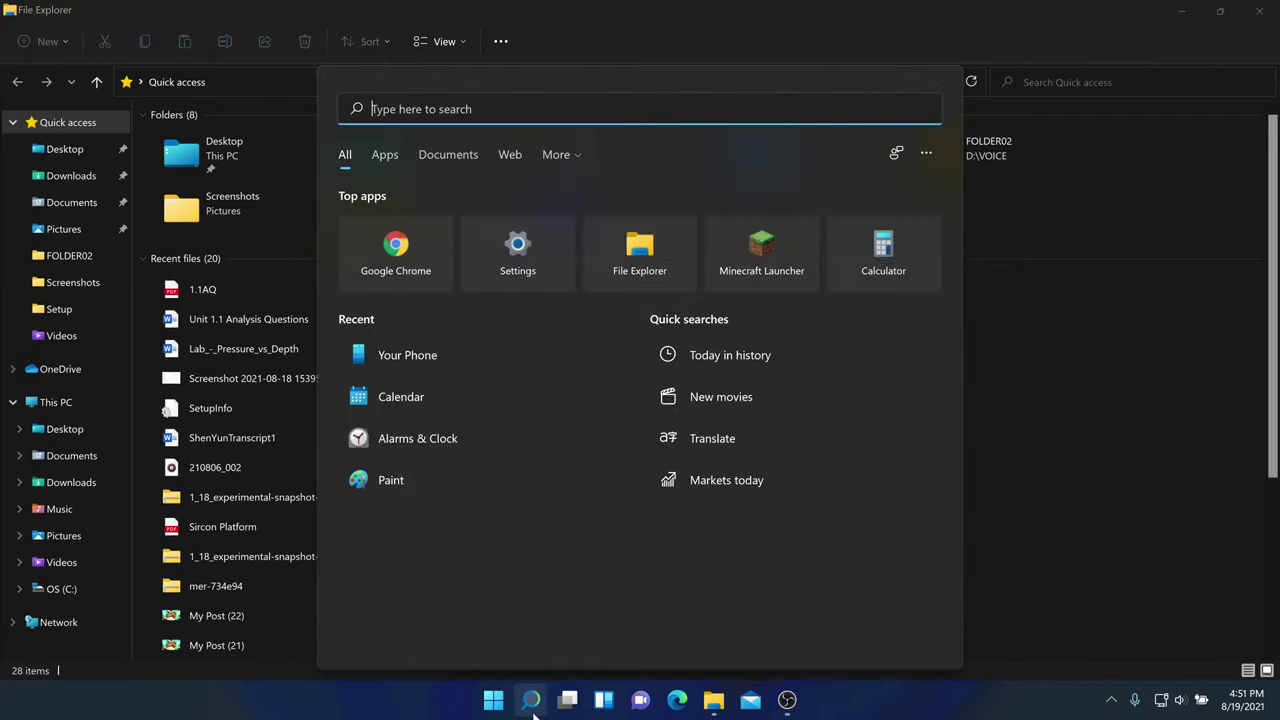
Launch the Xbox app from the full list of installed apps and dismiss the Game Pass claim offer
click(511, 715)
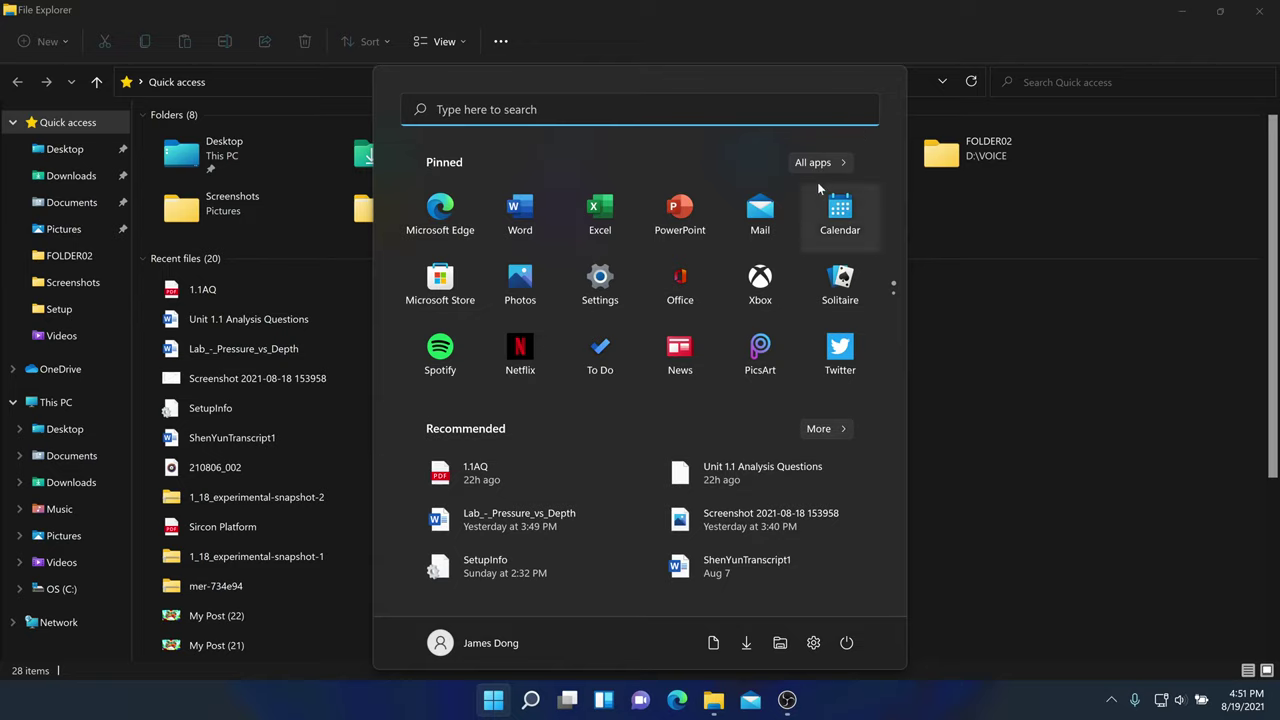
click(815, 165)
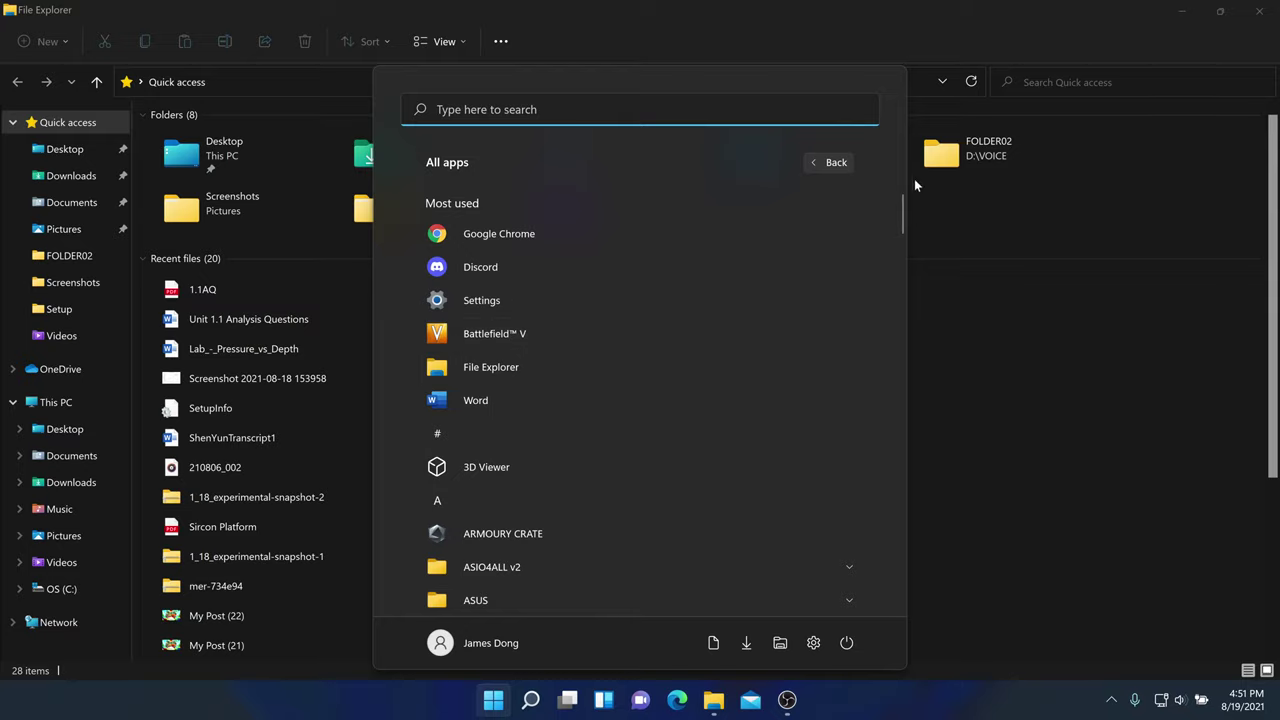
mouse_move(898, 207)
mouse_down()
mouse_move(899, 257)
mouse_move(899, 190)
mouse_move(901, 378)
mouse_move(914, 325)
mouse_move(892, 370)
mouse_move(882, 472)
mouse_move(897, 483)
mouse_move(901, 600)
mouse_move(901, 563)
mouse_move(902, 575)
mouse_up()
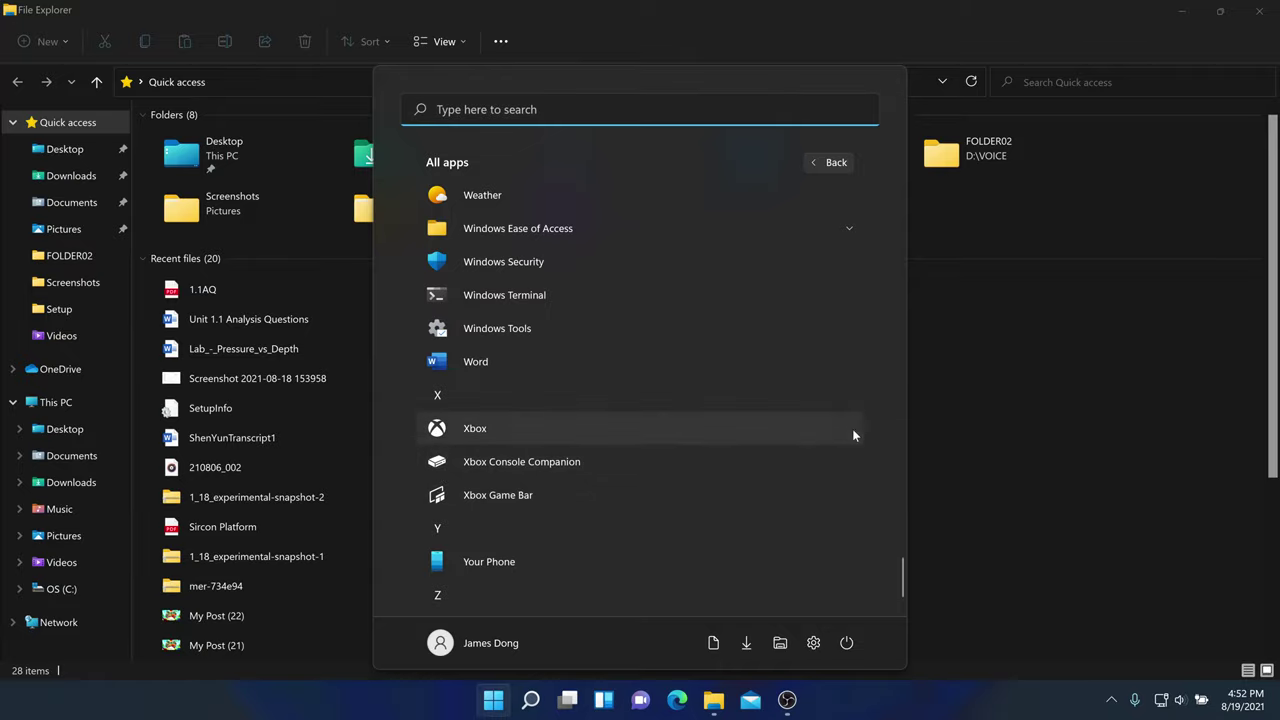
click(852, 428)
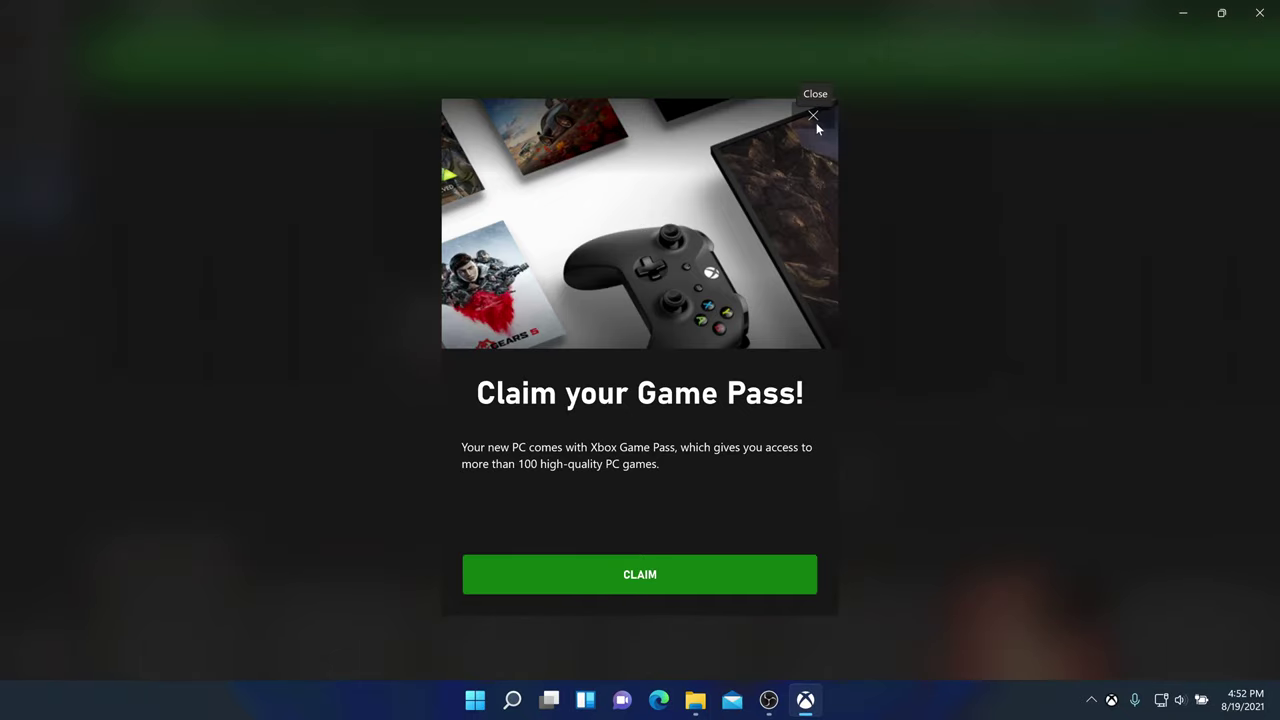
click(811, 116)
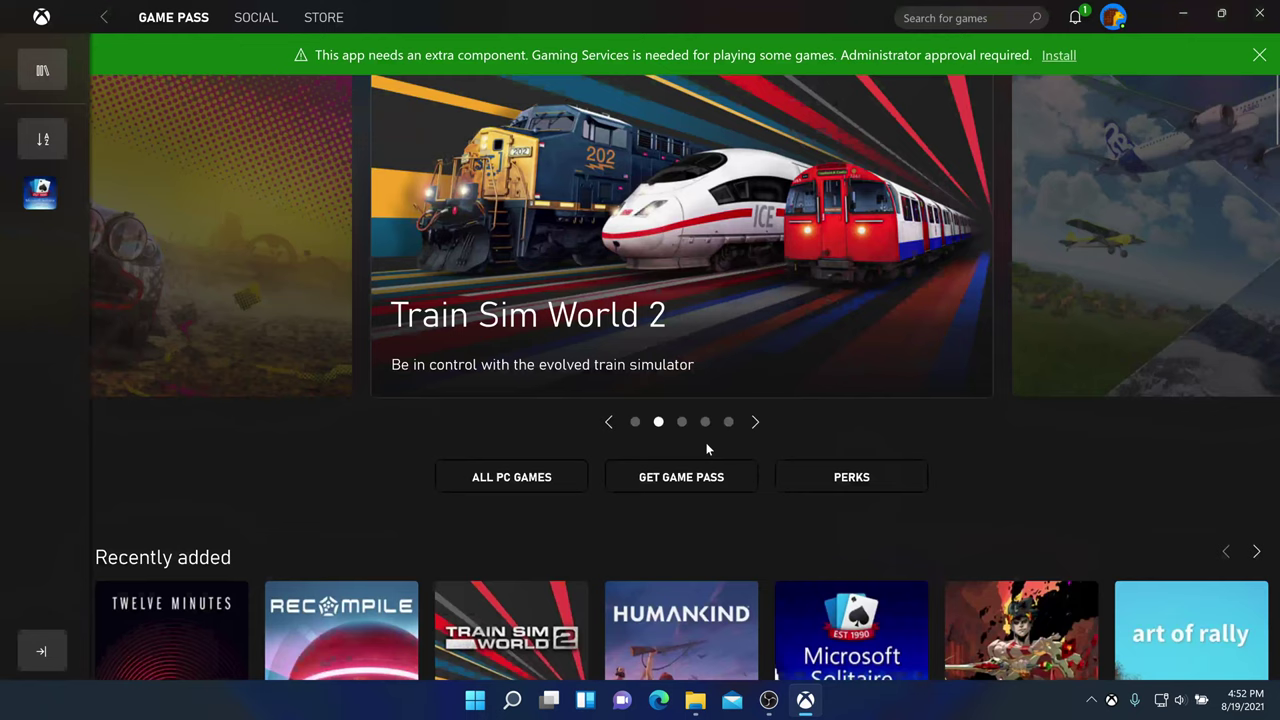
Follow the unread Xbox notification to the Microsoft Store library page and close the Store
click(1077, 19)
click(1077, 19)
click(1075, 18)
click(1077, 150)
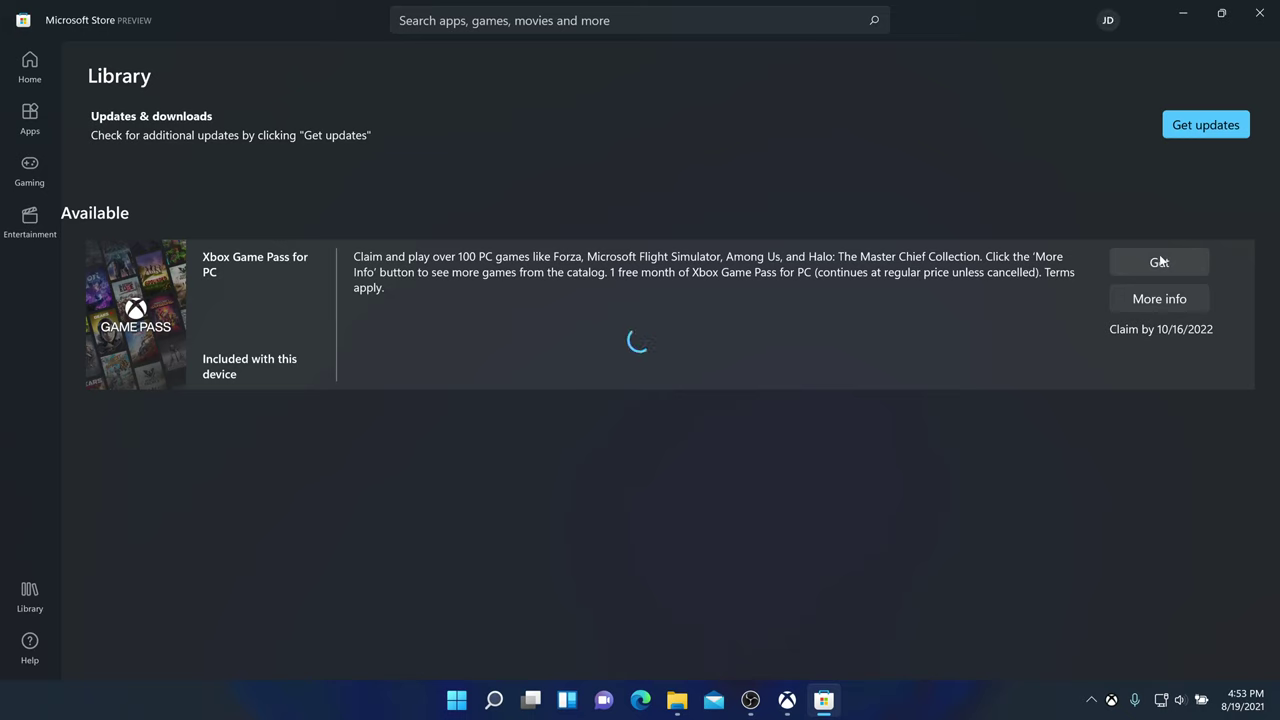
click(1257, 14)
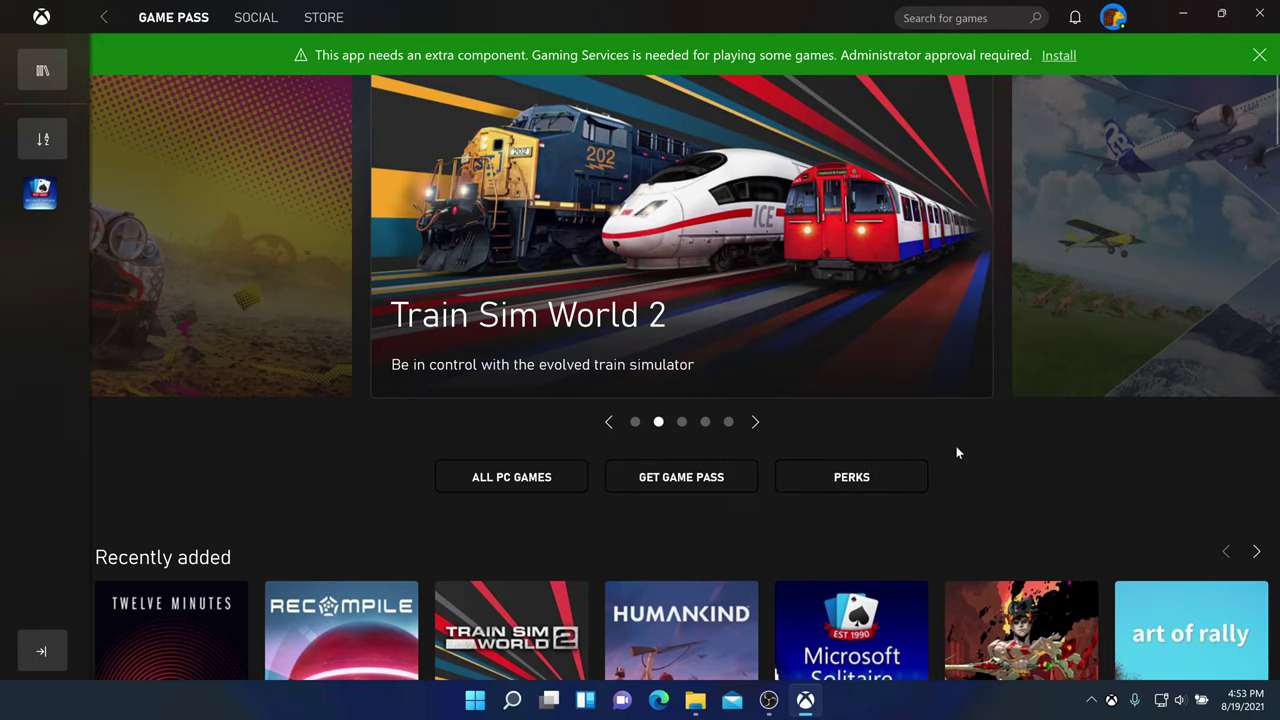
Browse the recently added, coming soon and most popular games on the Game Pass page
scroll(1070, 145, down, 5)
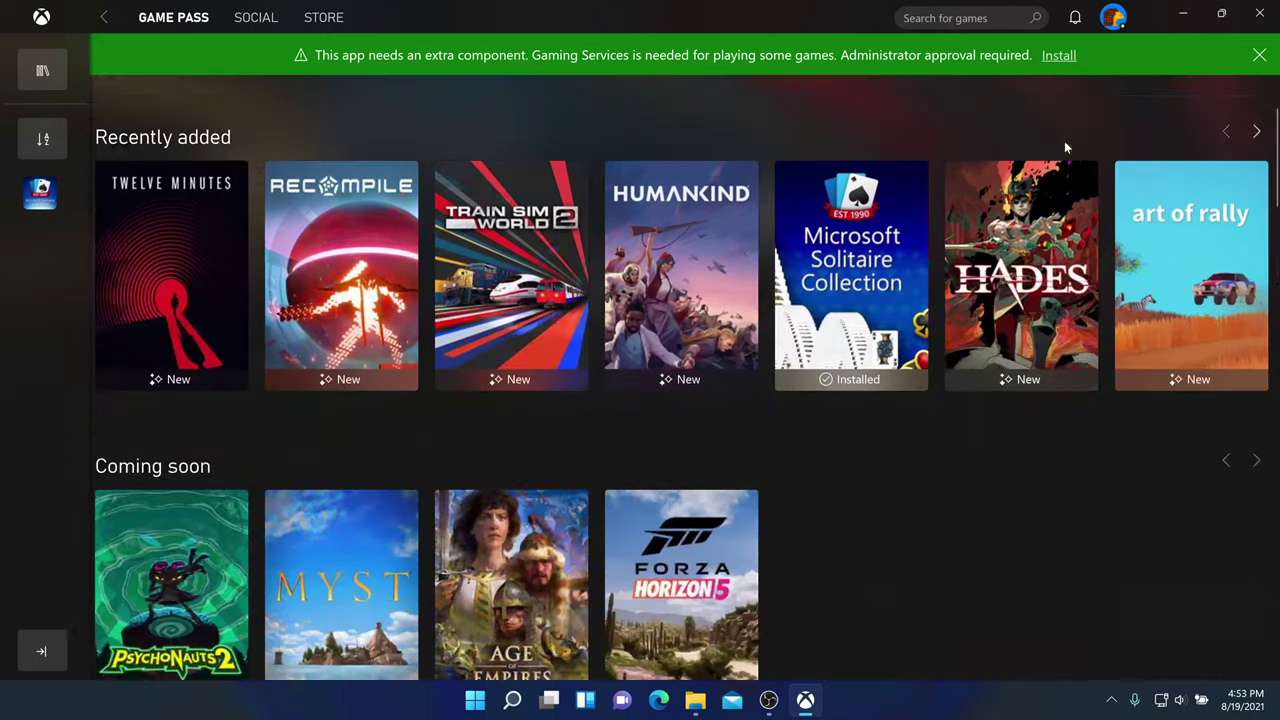
scroll(846, 418, down, 2)
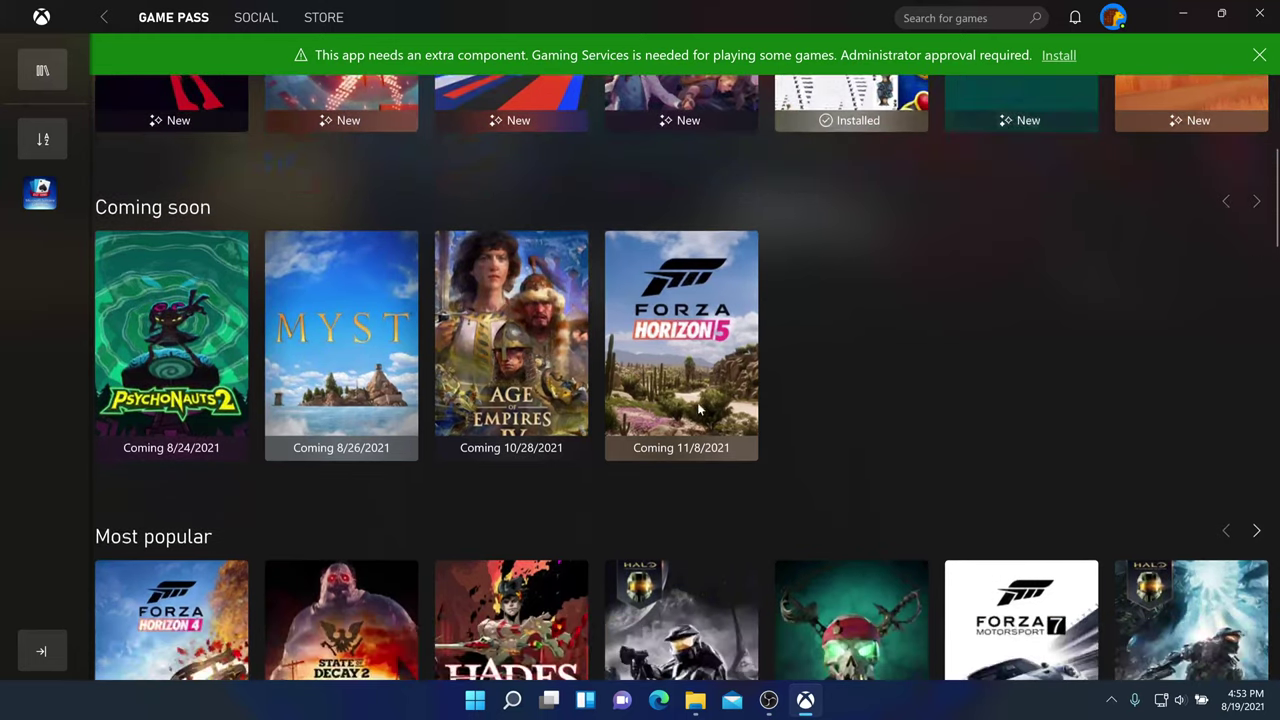
scroll(648, 318, up, 4)
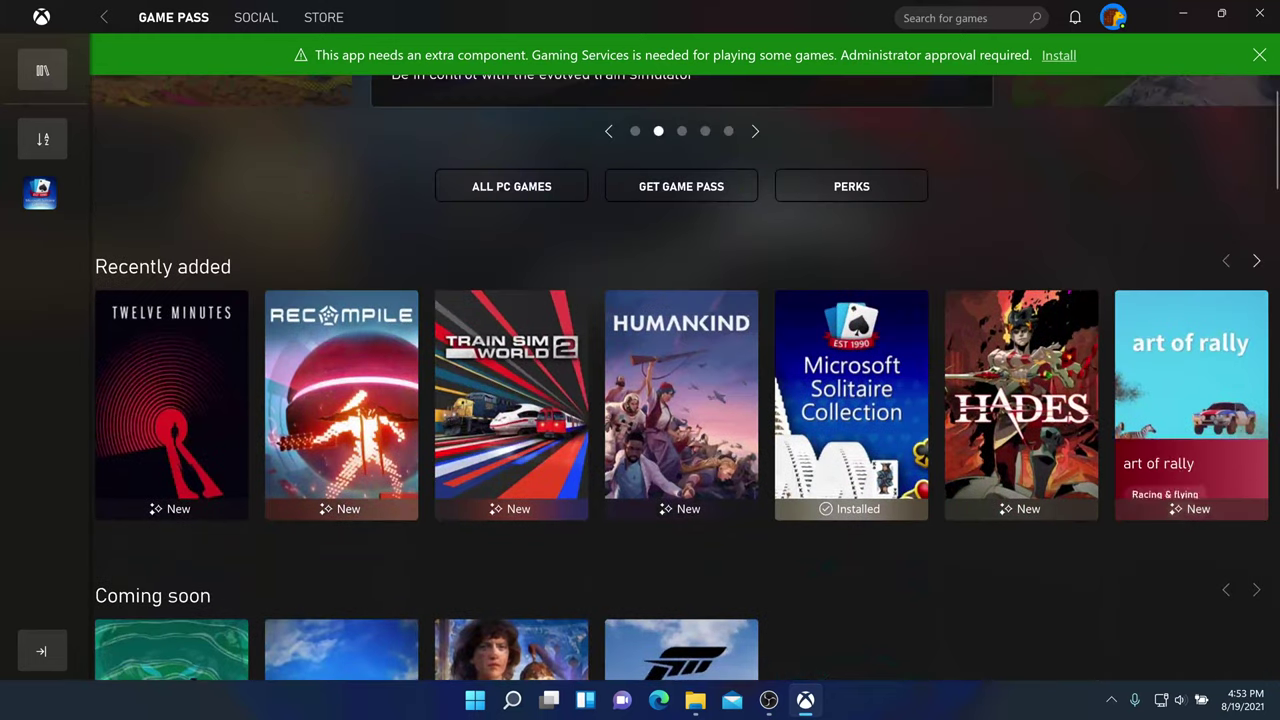
Open My collection in the Xbox app, and expand and collapse the sidebar to see its labels
click(37, 80)
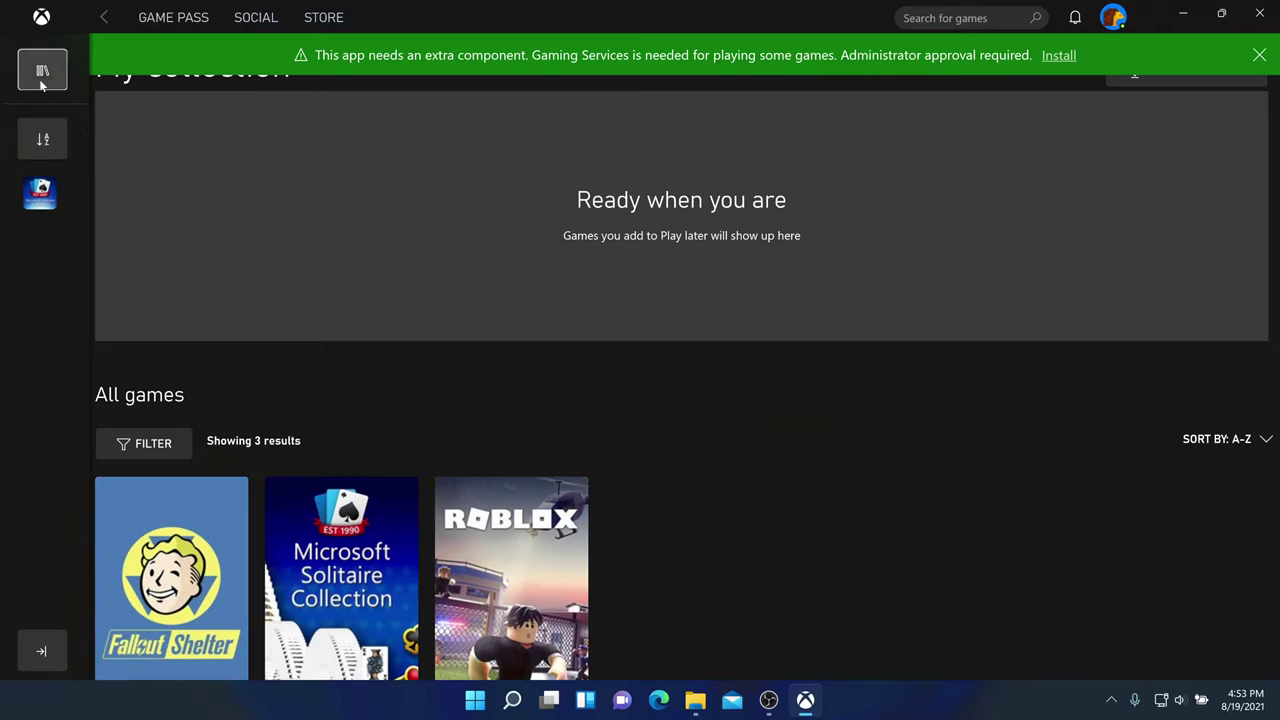
click(40, 650)
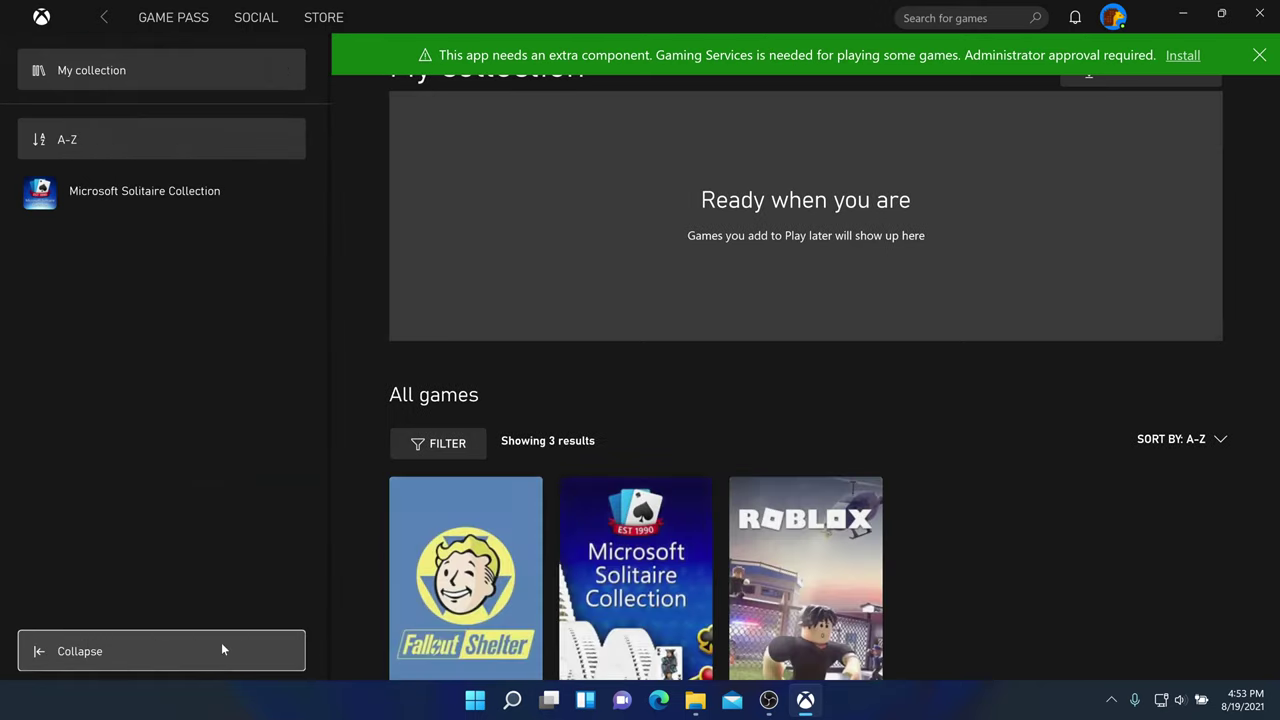
click(221, 642)
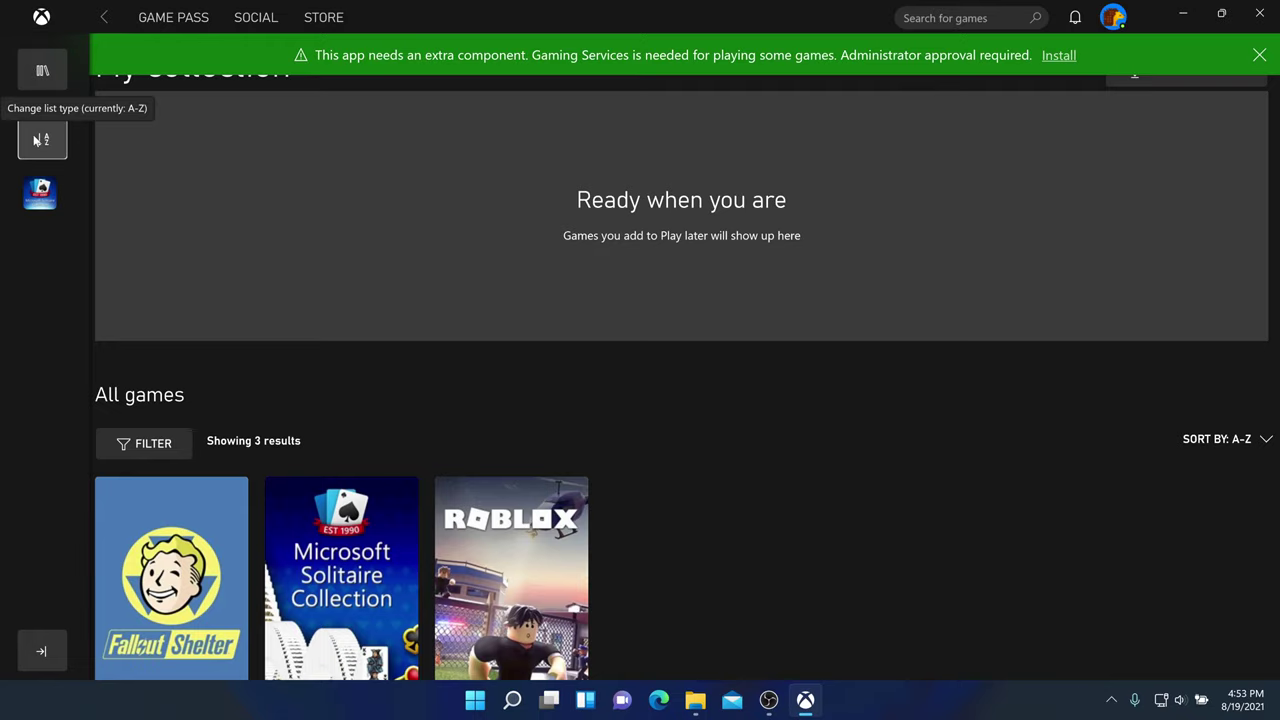
Return to the Game Pass page, review its recently added and coming soon games, and close the Xbox app
click(110, 20)
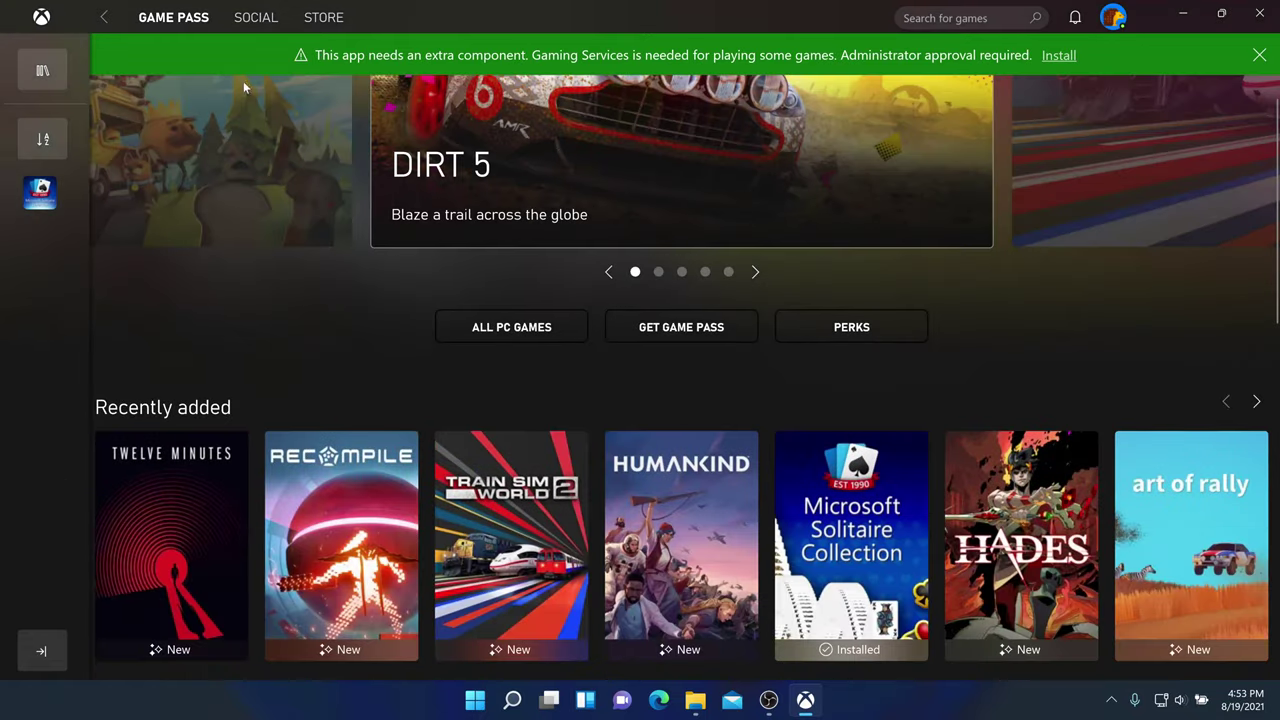
scroll(929, 318, down, 4)
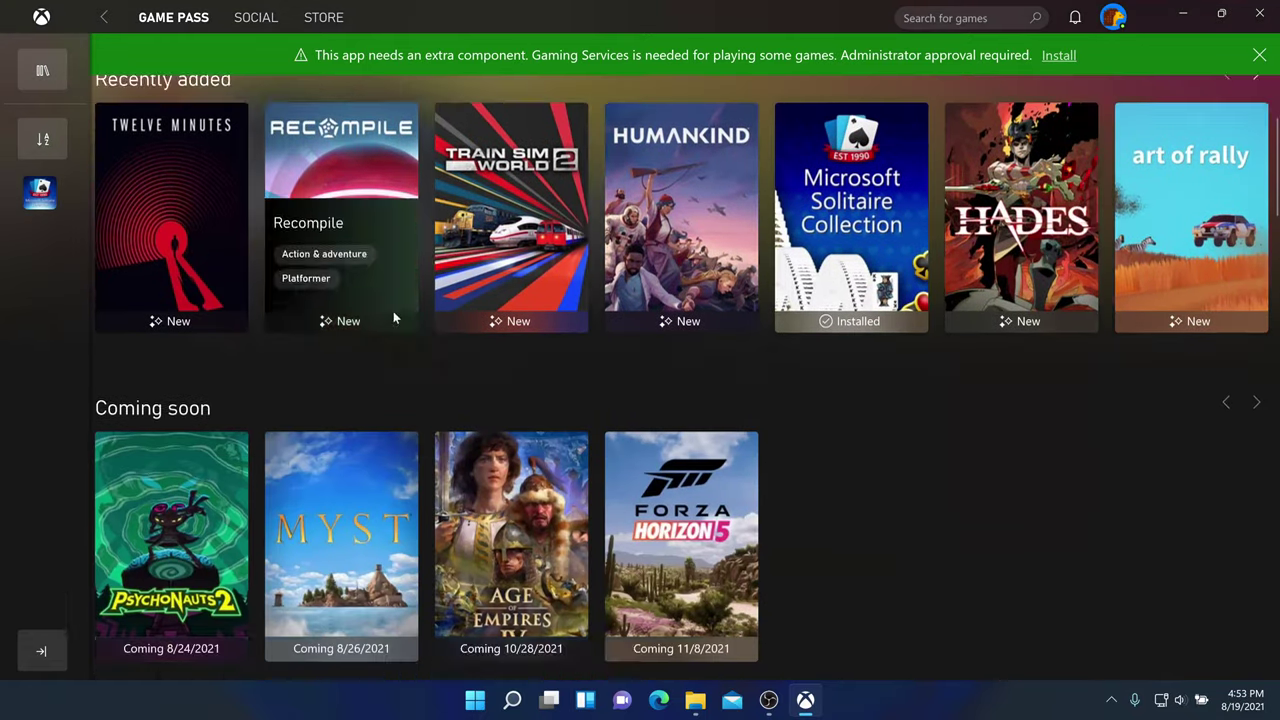
scroll(860, 414, down, 3)
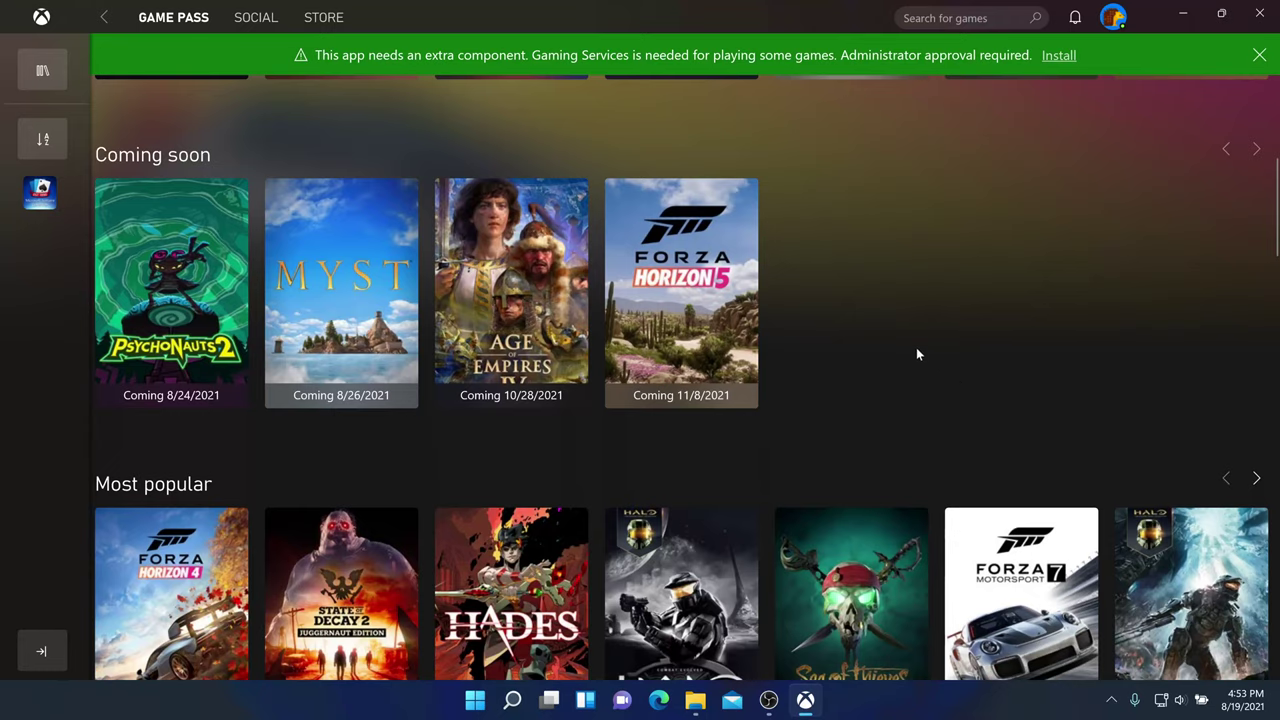
scroll(916, 352, up, 3)
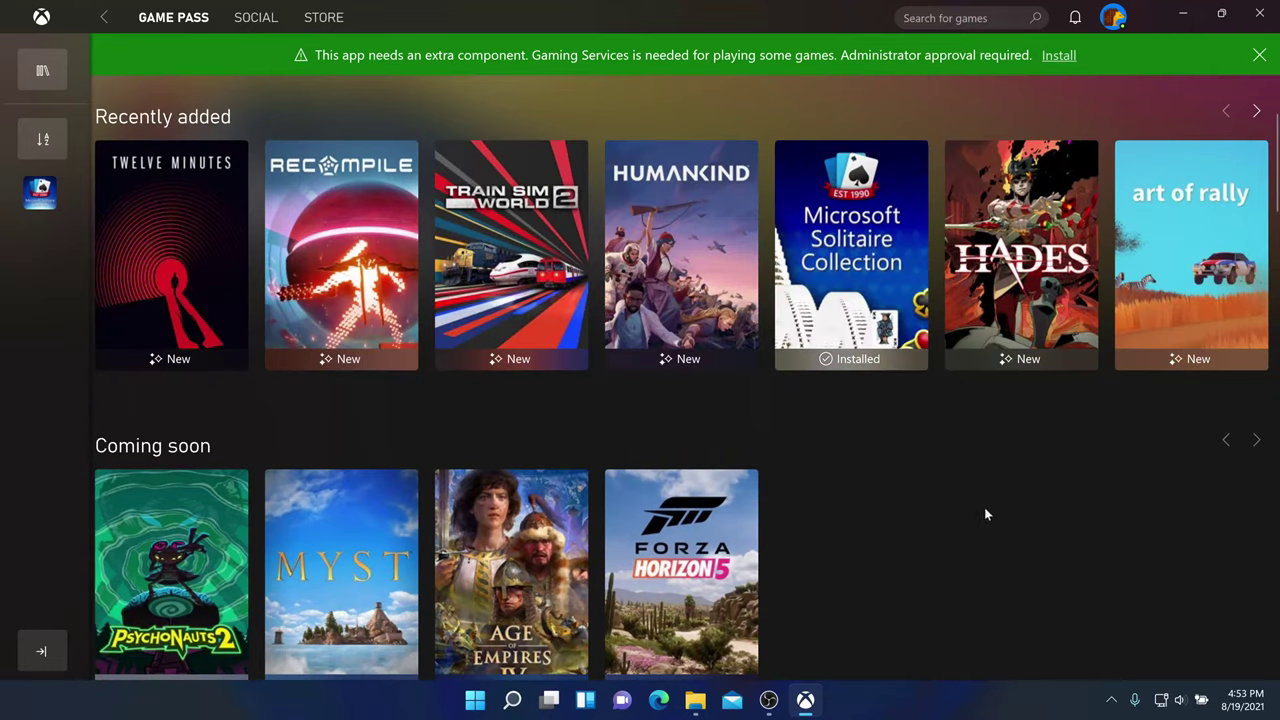
scroll(833, 549, down, 1)
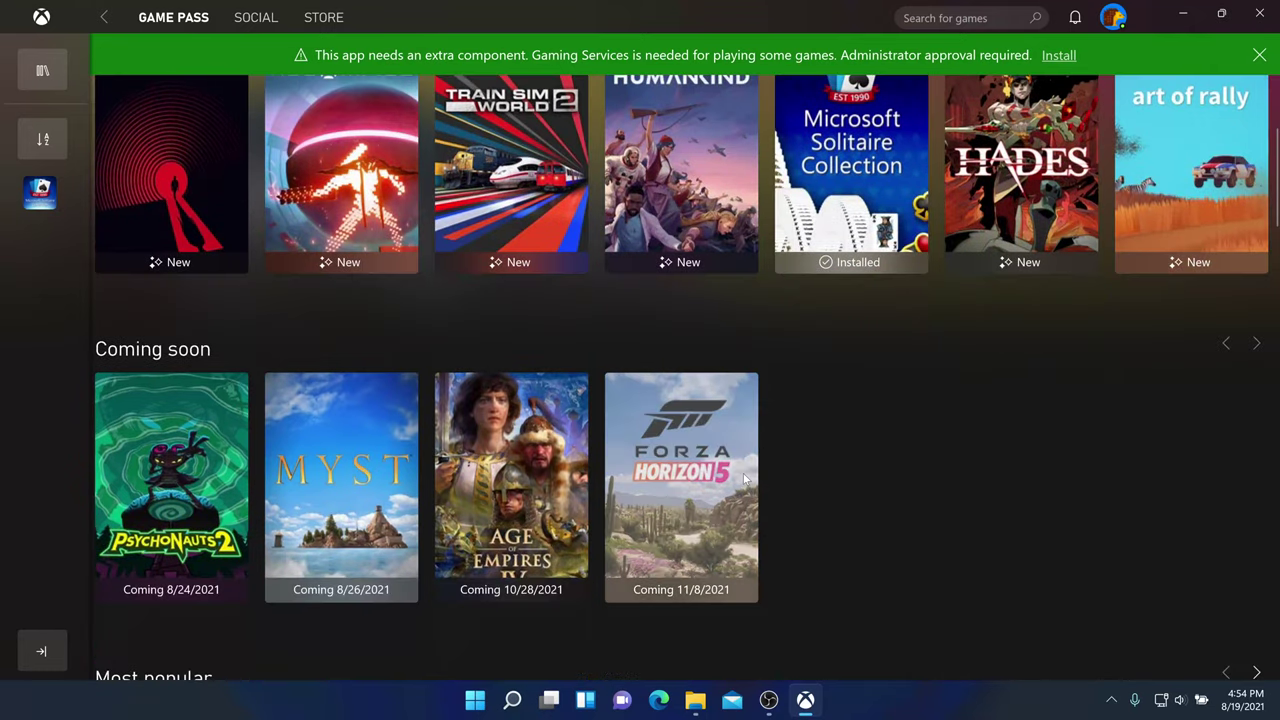
scroll(781, 468, up, 5)
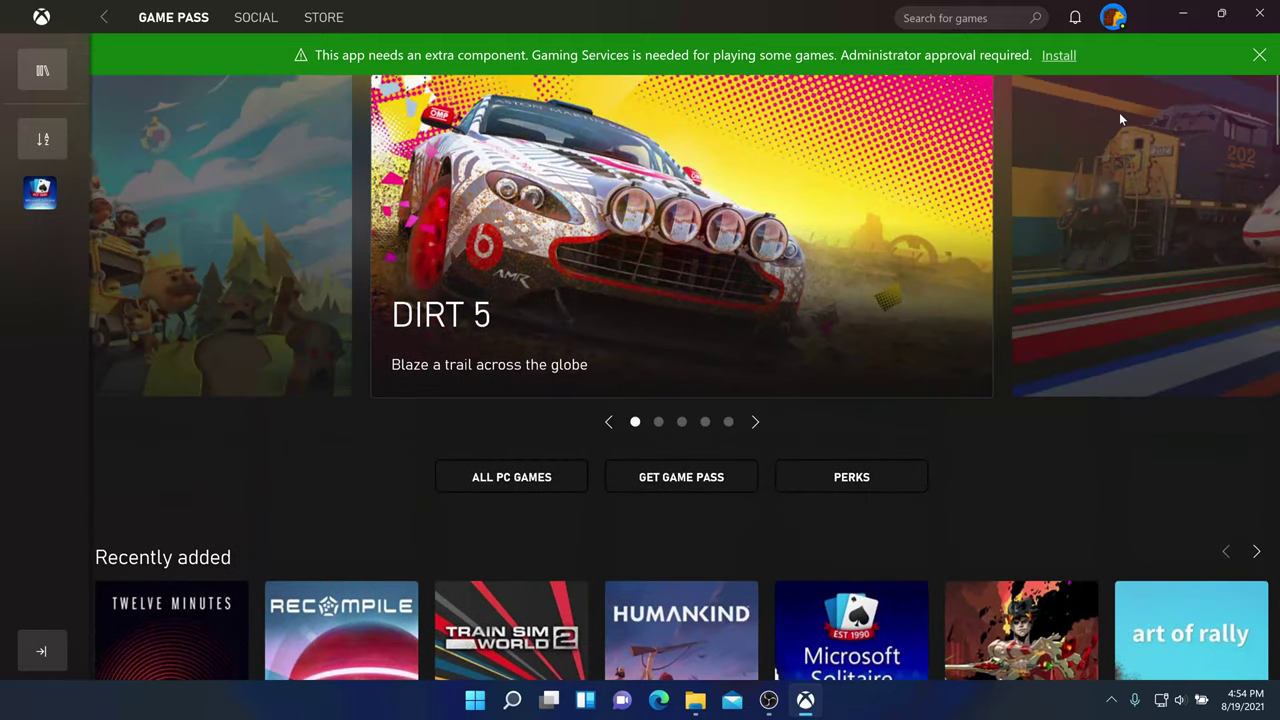
click(1259, 14)
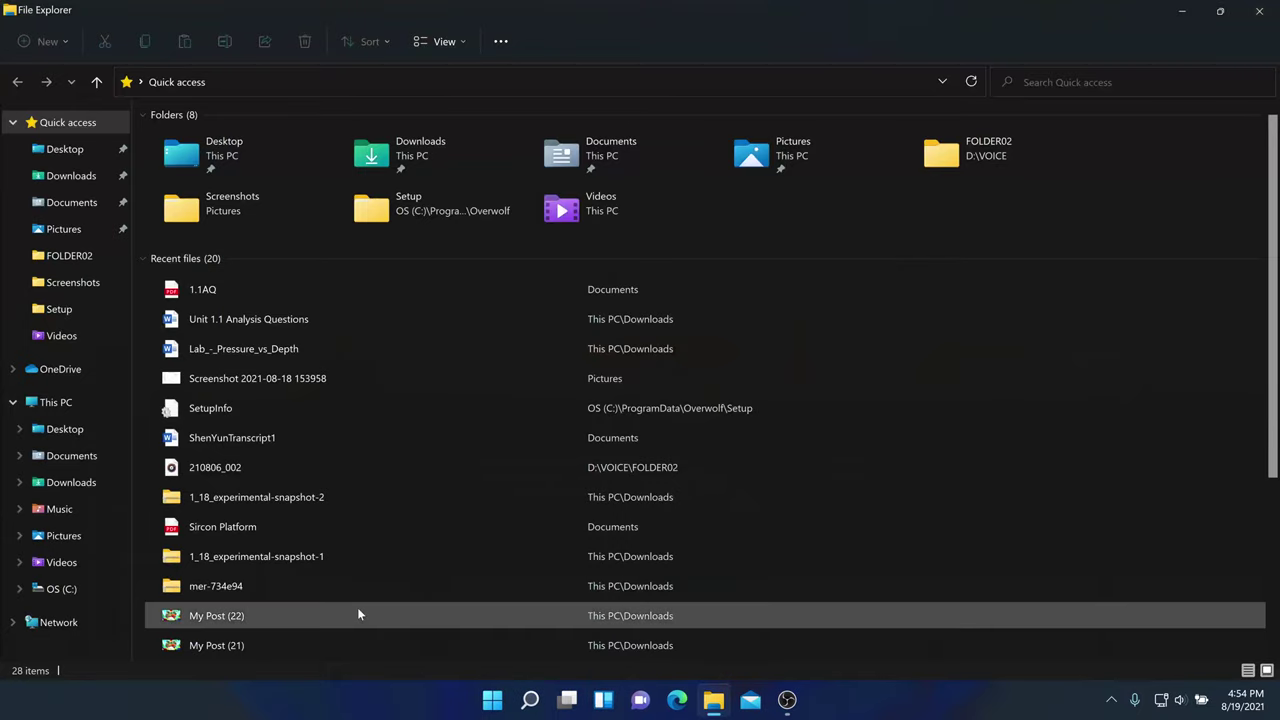
Open the pinned Calendar app, show its additional options, and maximize and restore its window
click(495, 702)
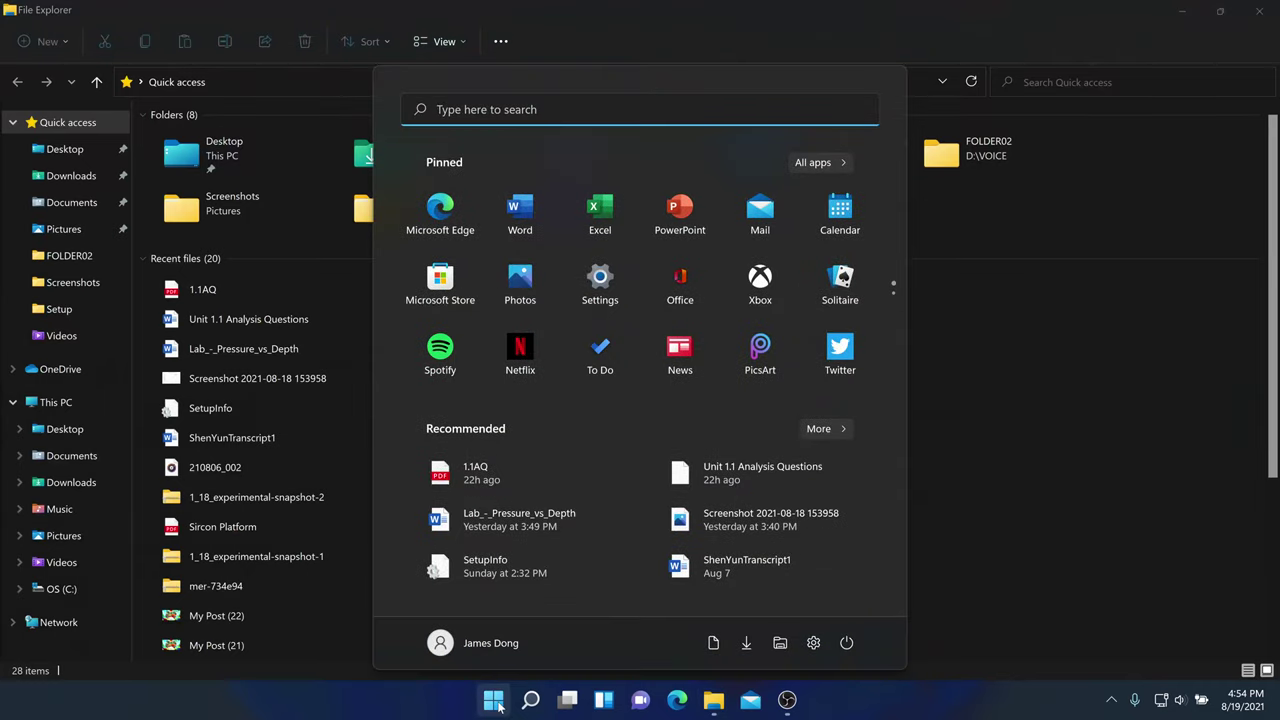
click(855, 235)
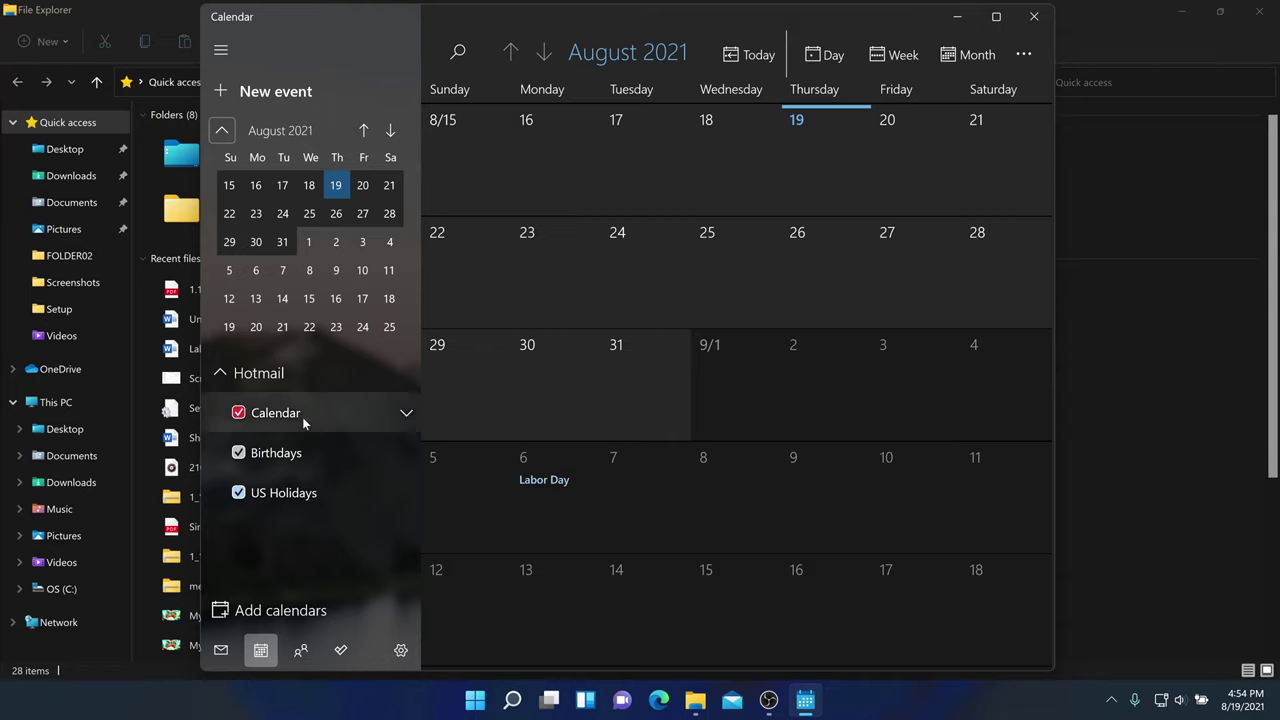
click(390, 210)
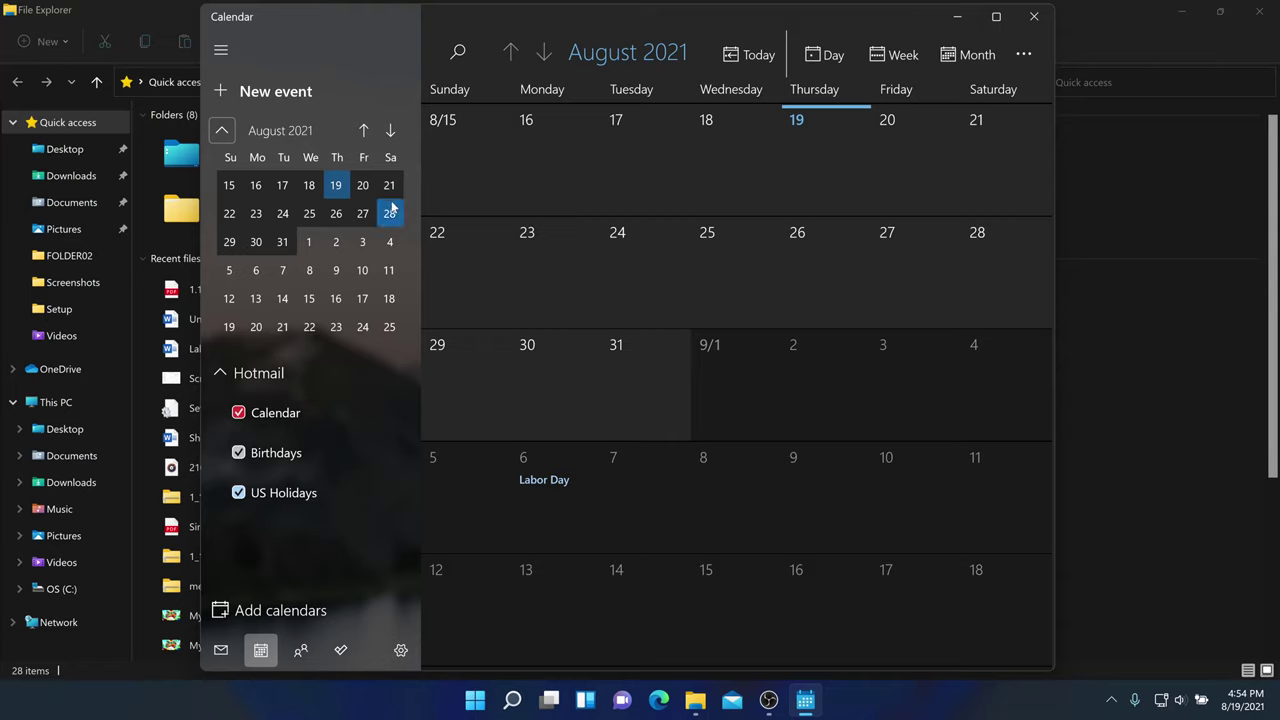
click(372, 220)
click(1023, 54)
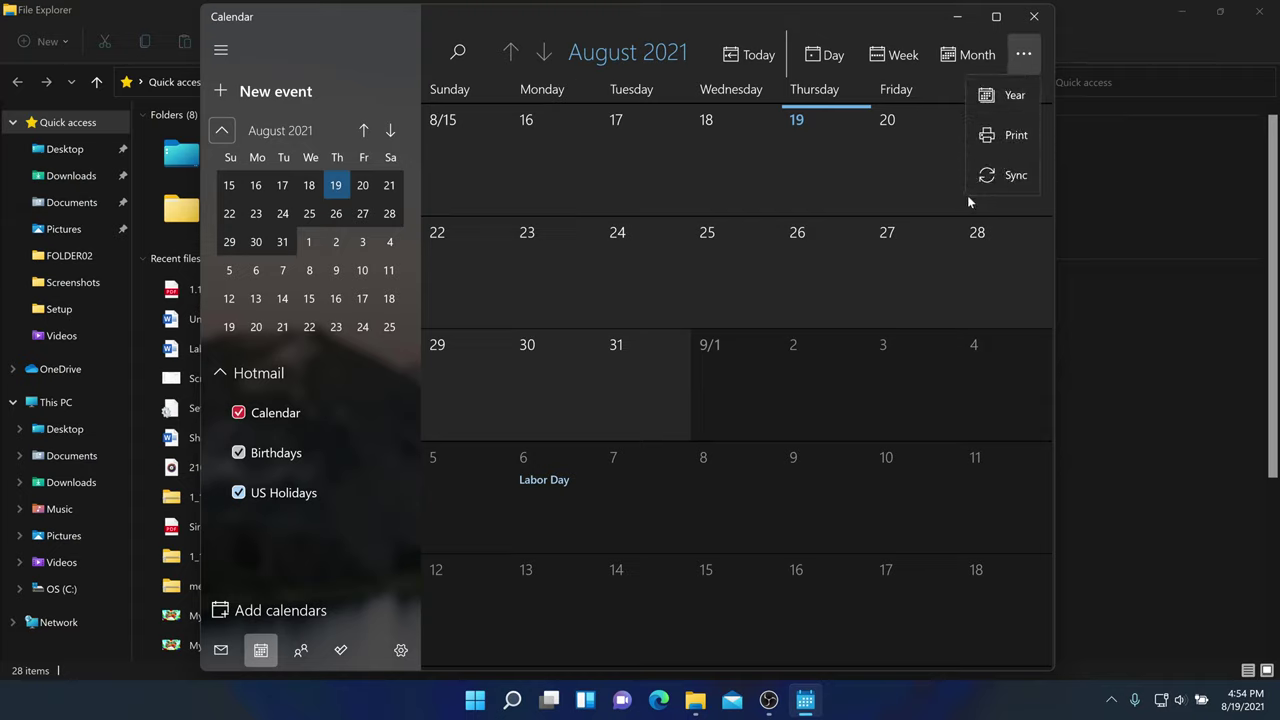
click(996, 17)
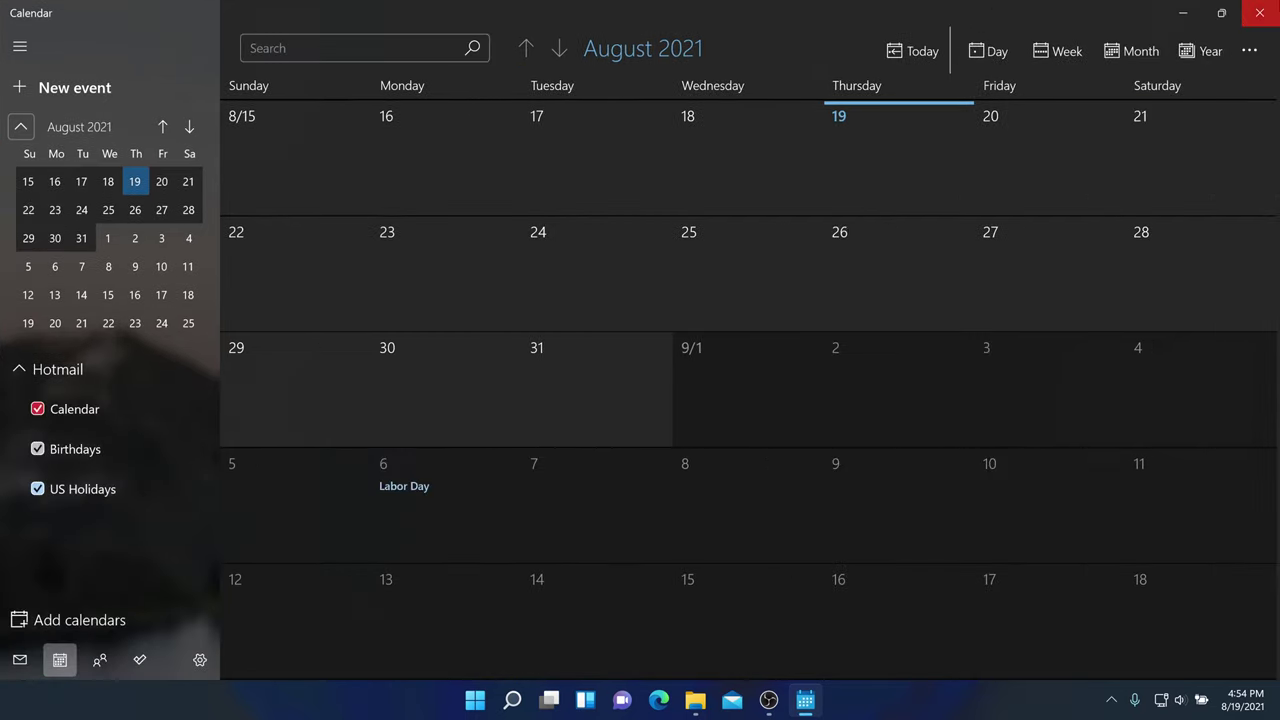
click(1221, 12)
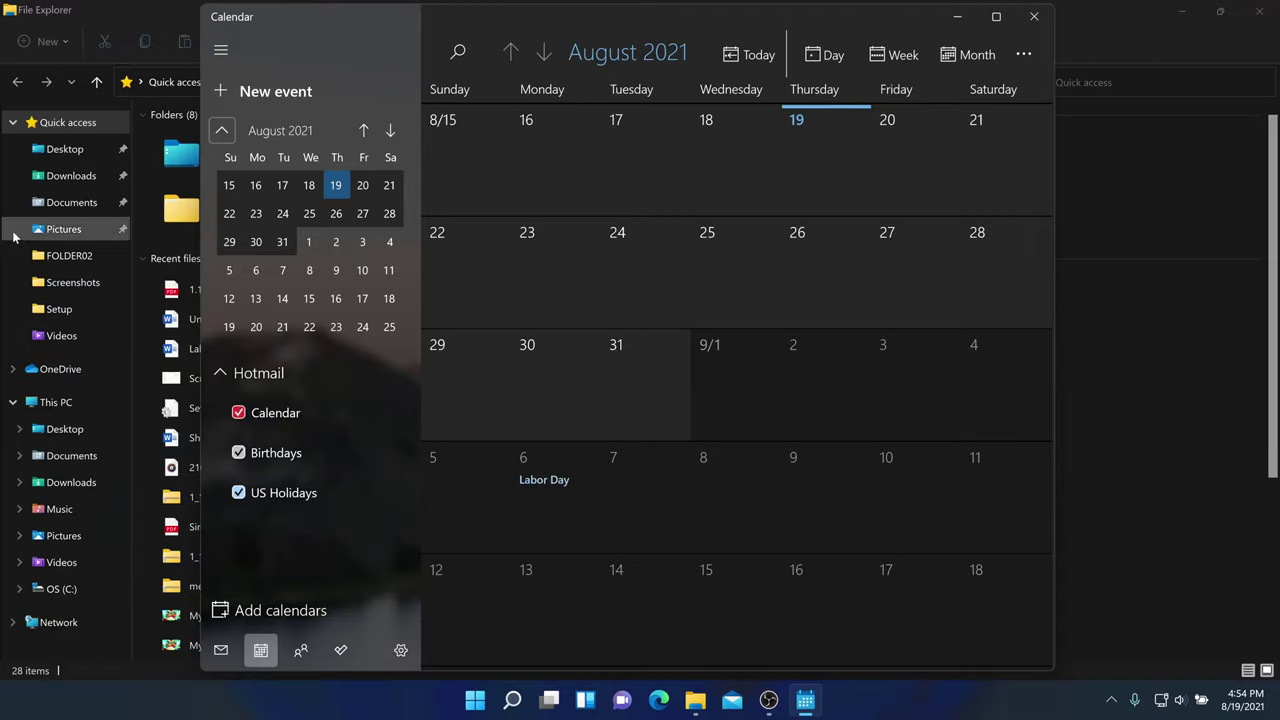
Collapse and expand Calendar's sidebar, and view the list of app settings before closing Calendar
click(222, 50)
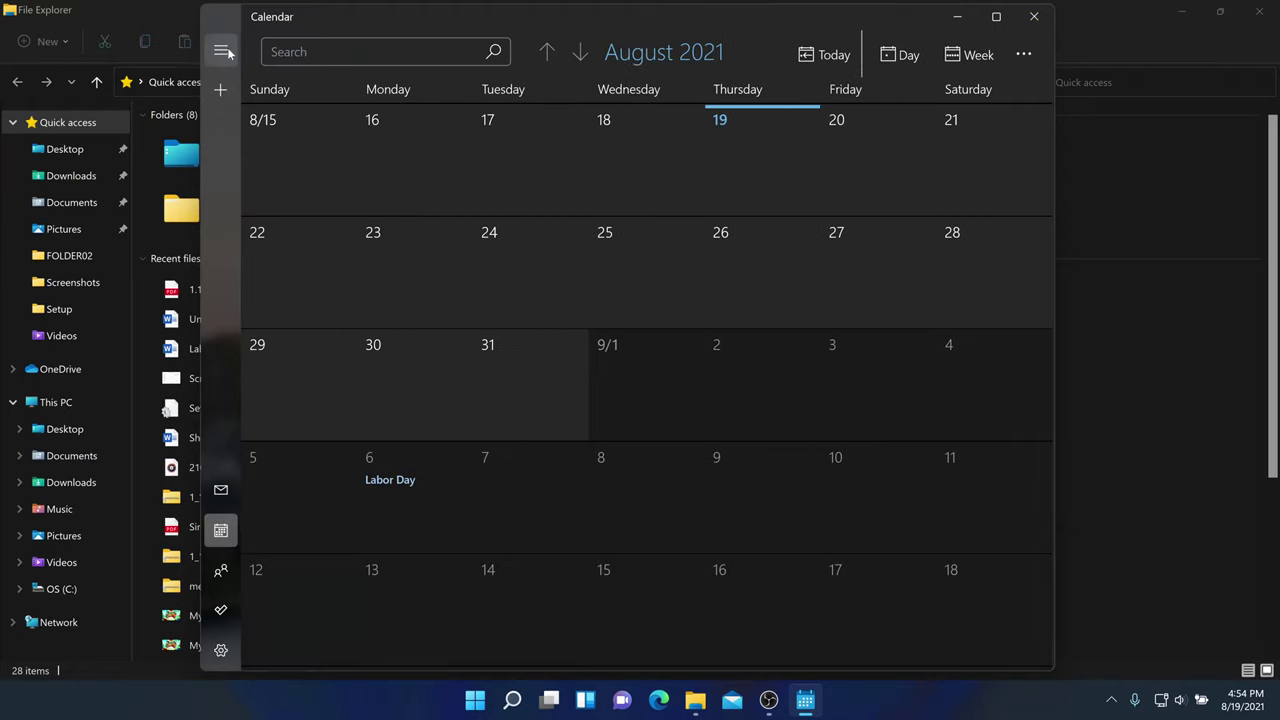
click(222, 50)
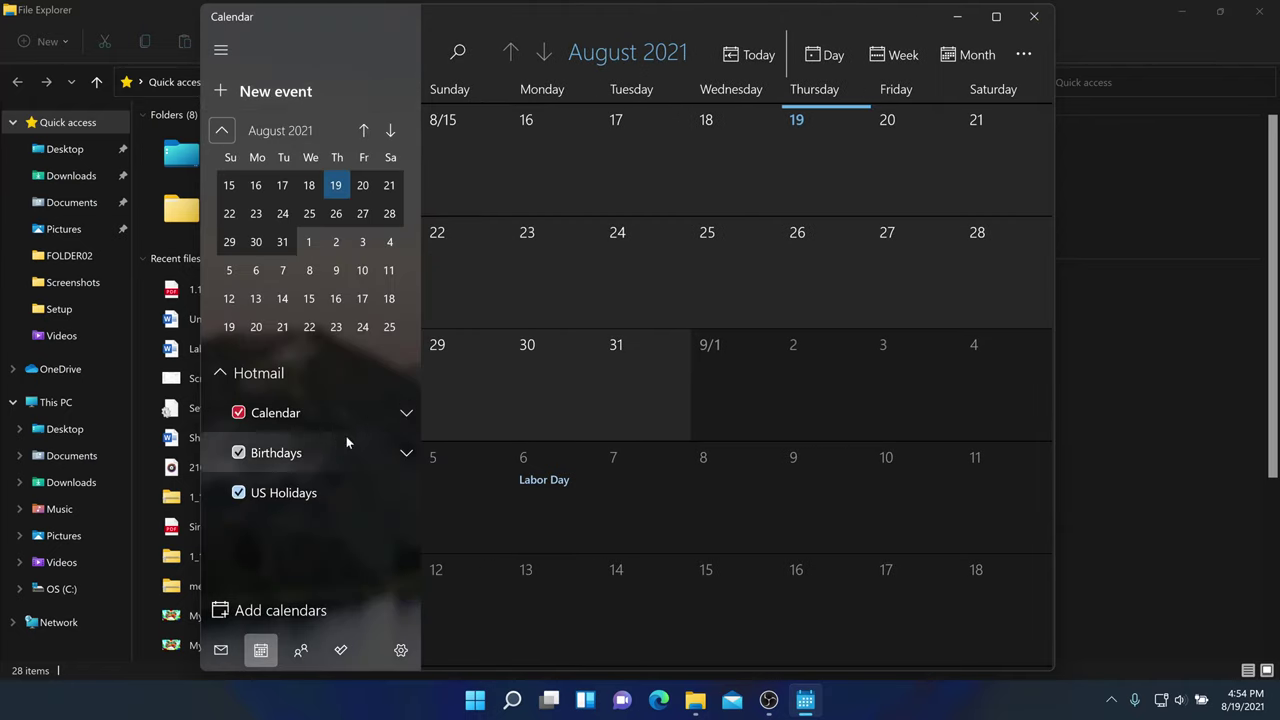
click(398, 651)
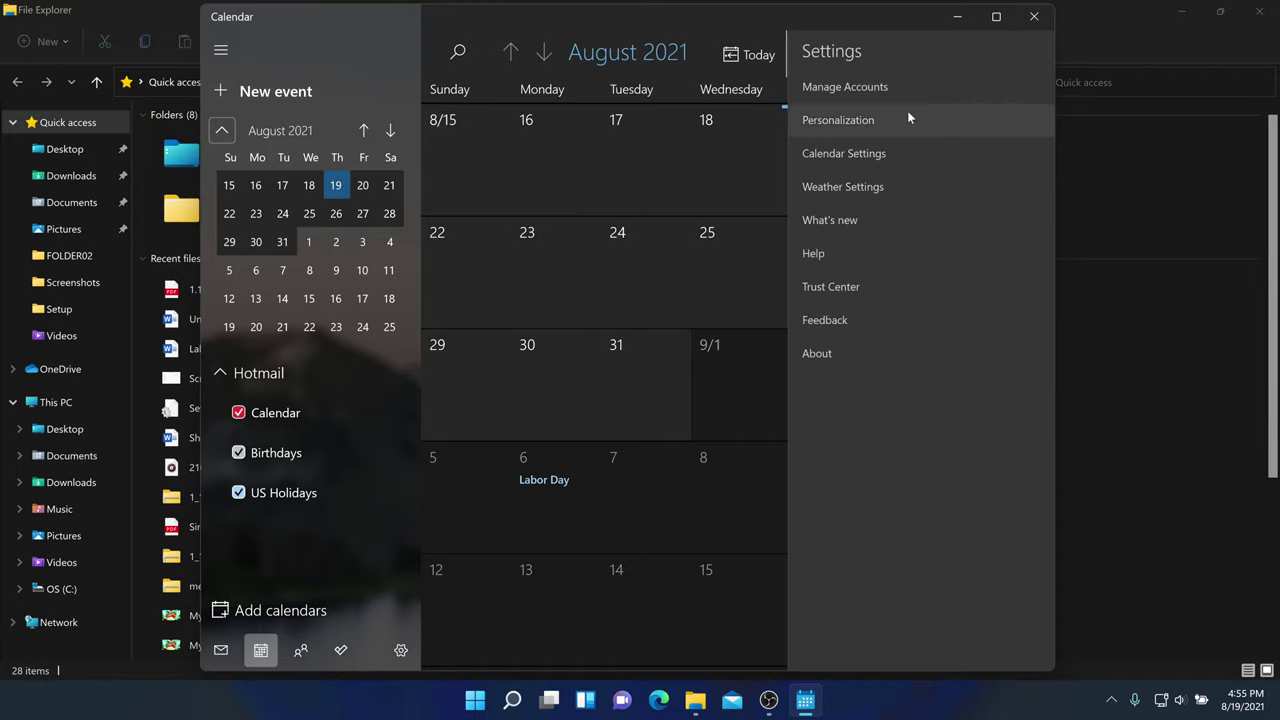
click(1034, 16)
Search for "alarm" to launch the Alarms & Clock app, and open the new timer dialog and cancel it
click(483, 704)
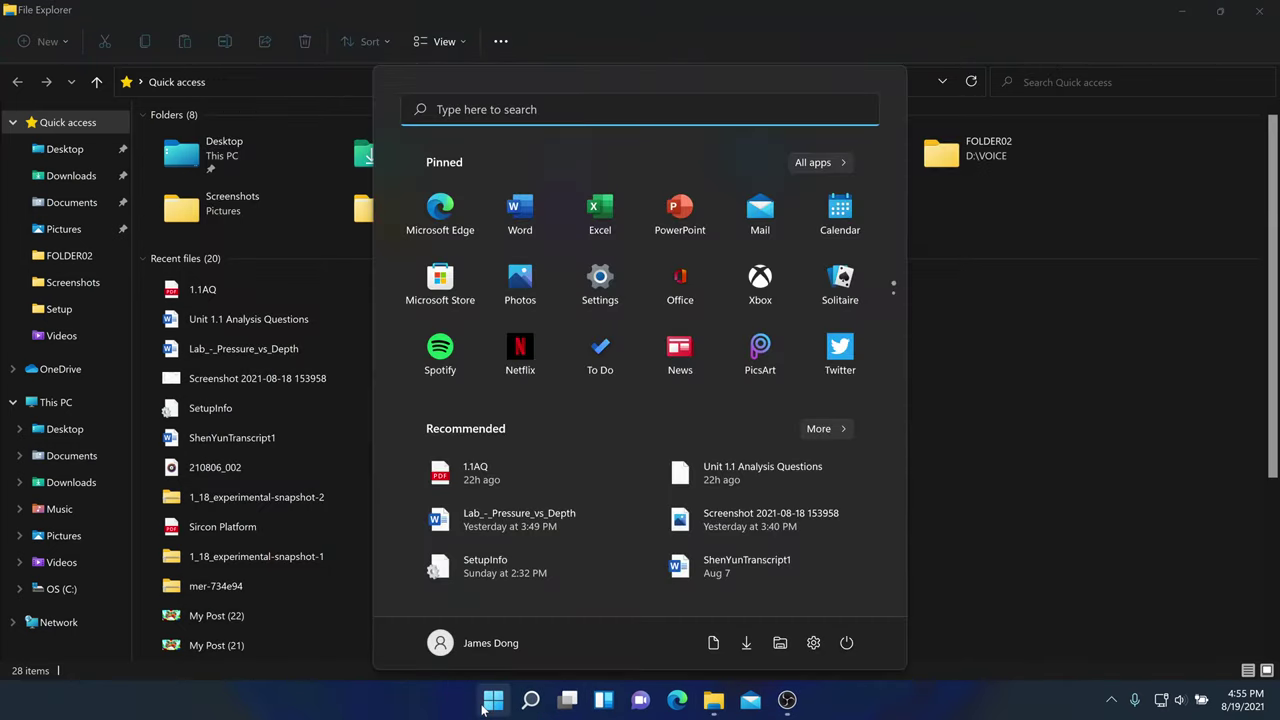
text(alarm)
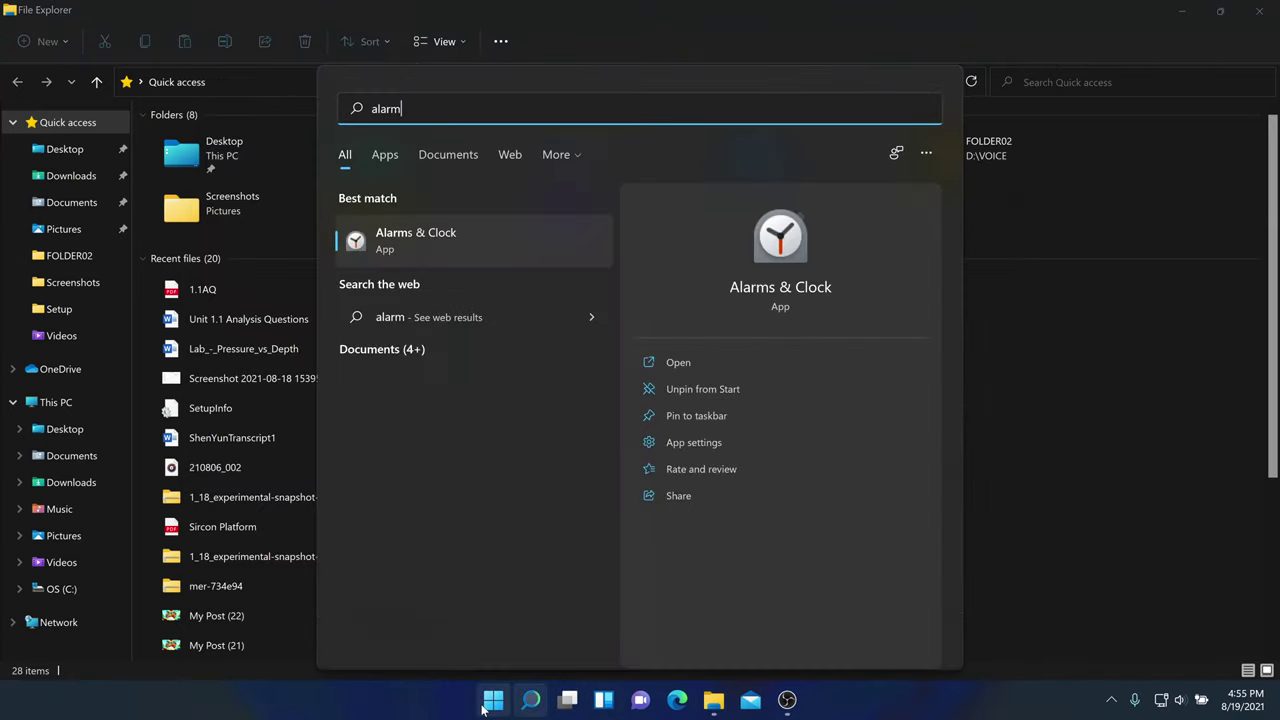
key(Return)
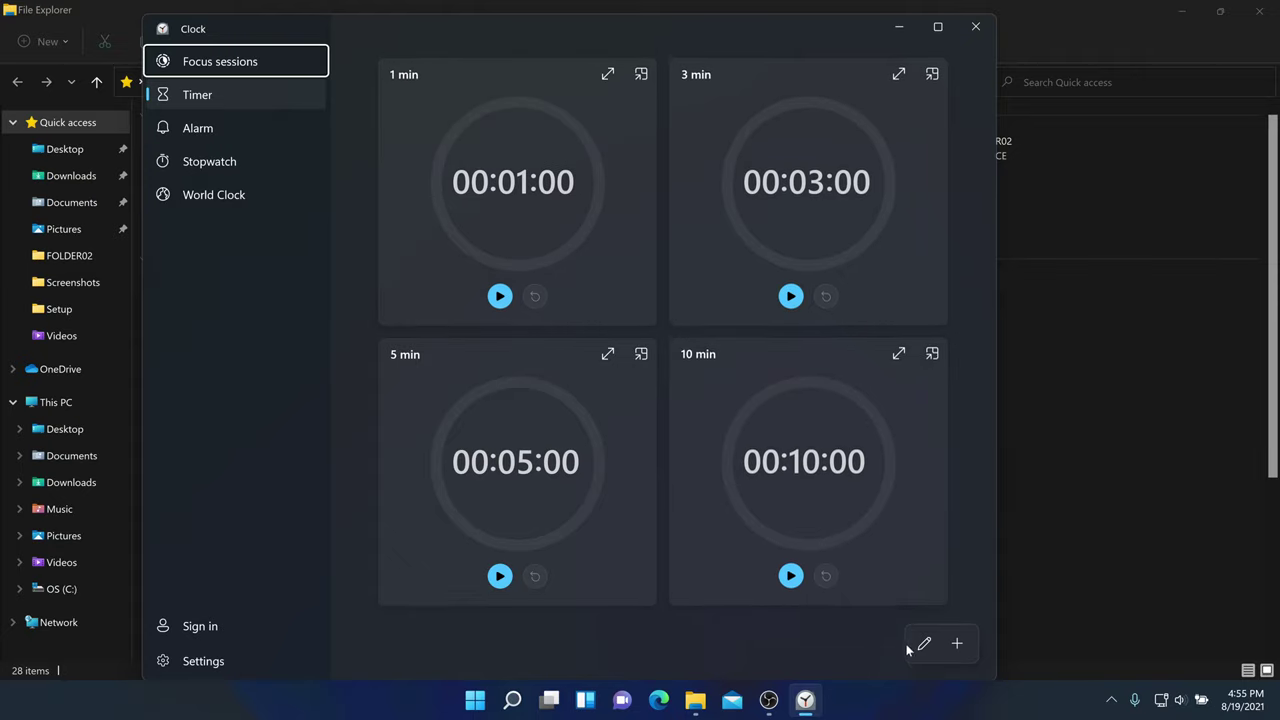
click(957, 645)
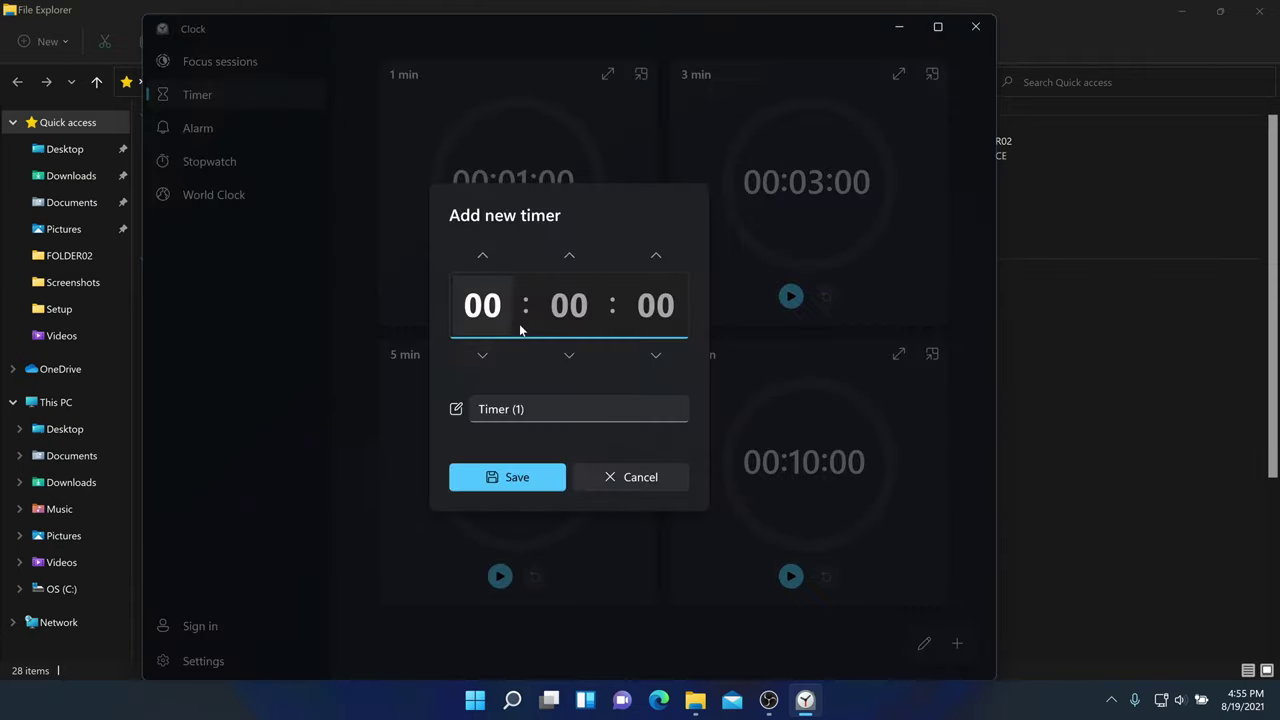
click(612, 485)
Get started with focus sessions in the Clock app and view the Alarm page
click(256, 62)
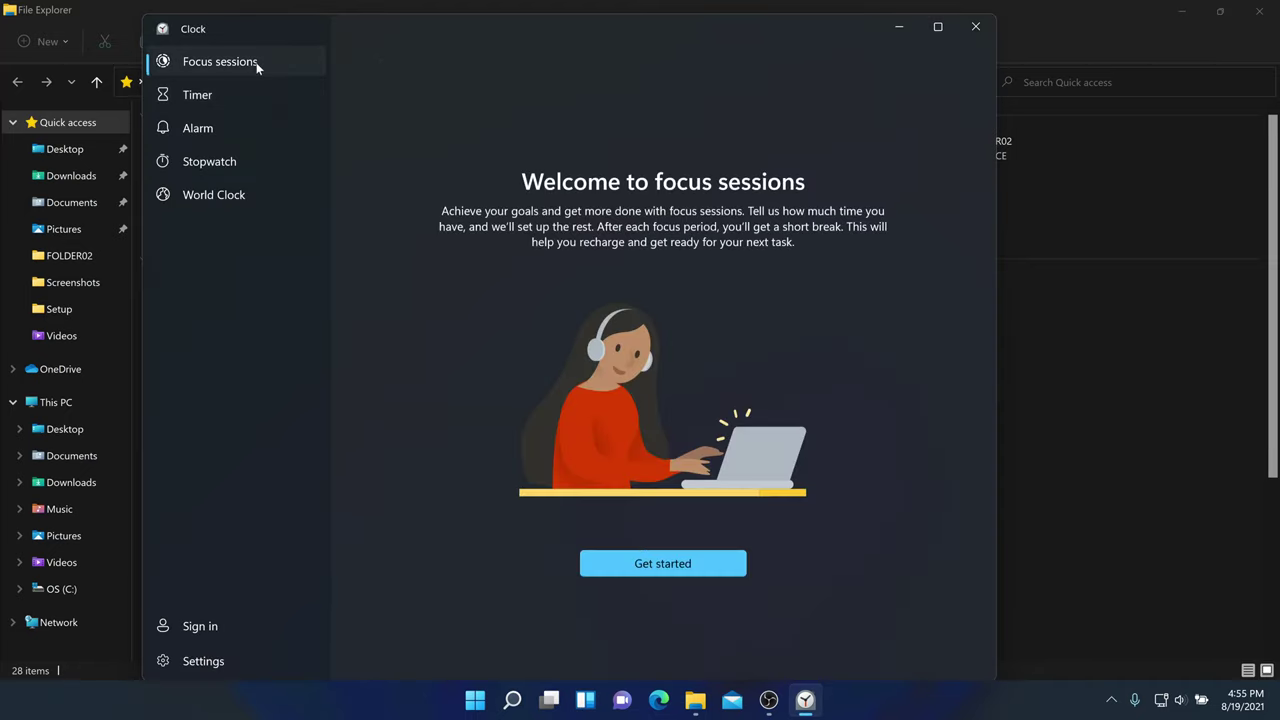
click(638, 560)
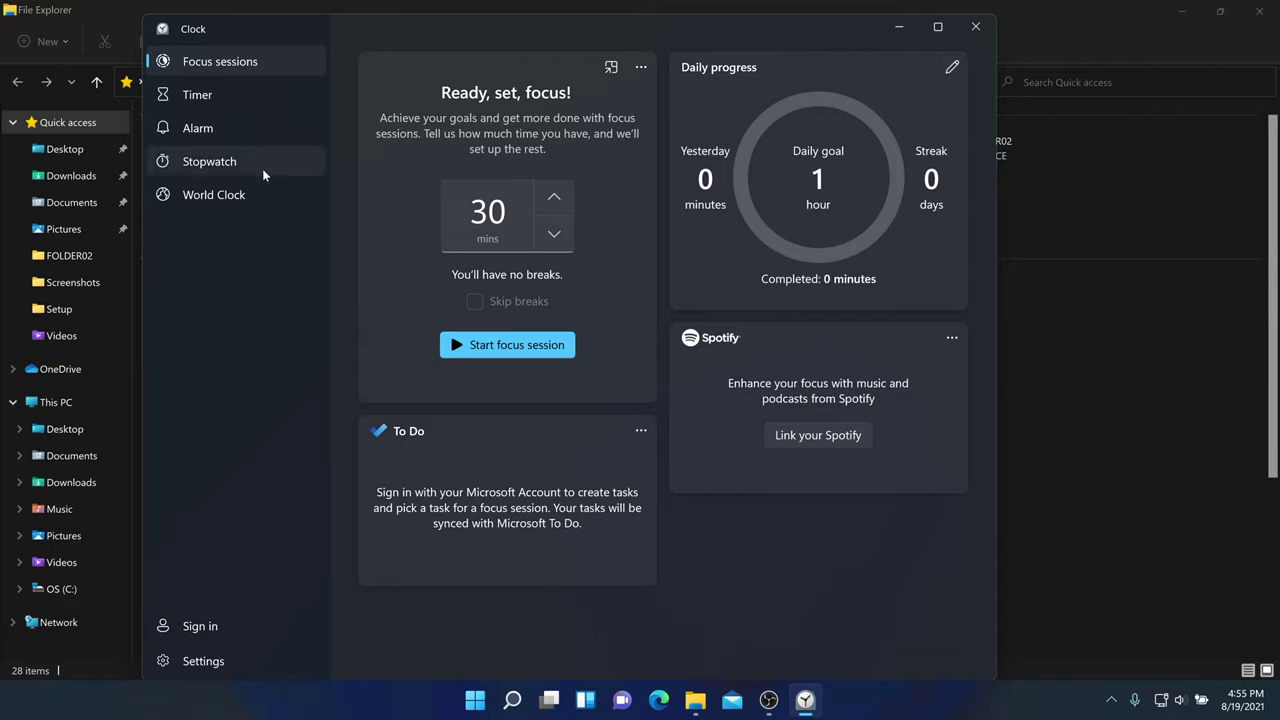
click(247, 127)
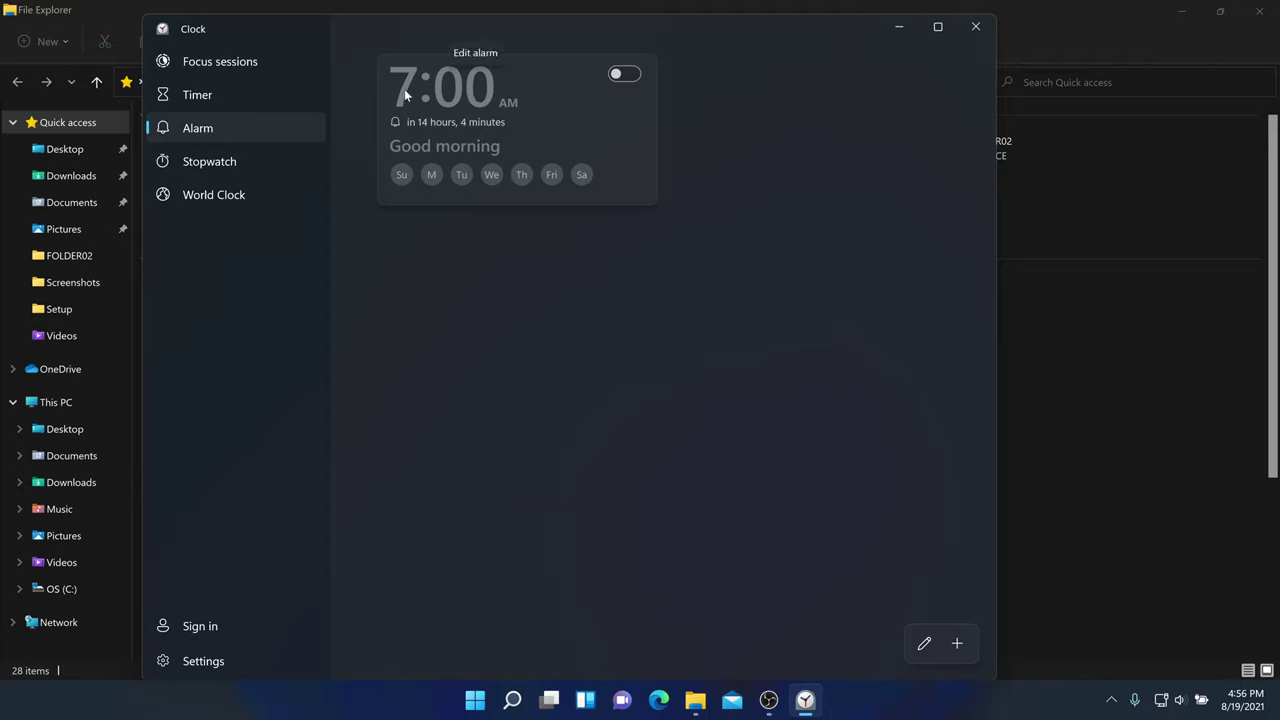
Start the stopwatch in the Clock app, record one lap, and reset it
click(256, 167)
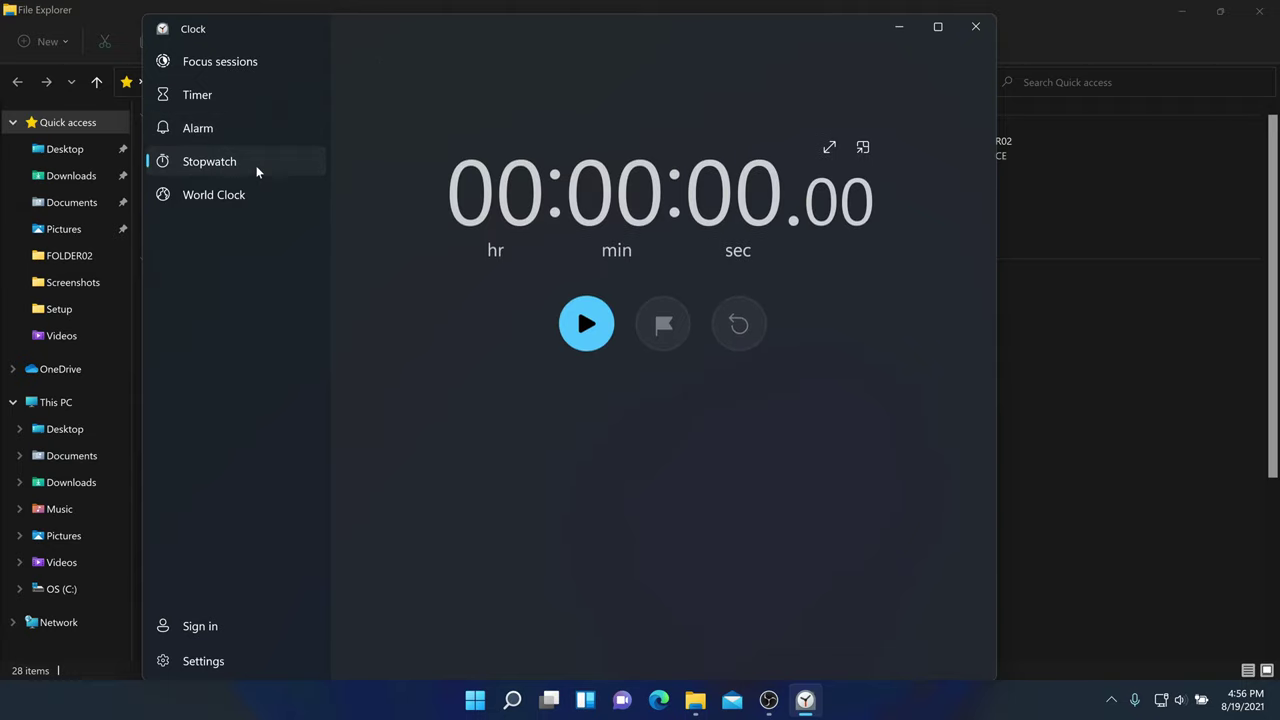
click(584, 323)
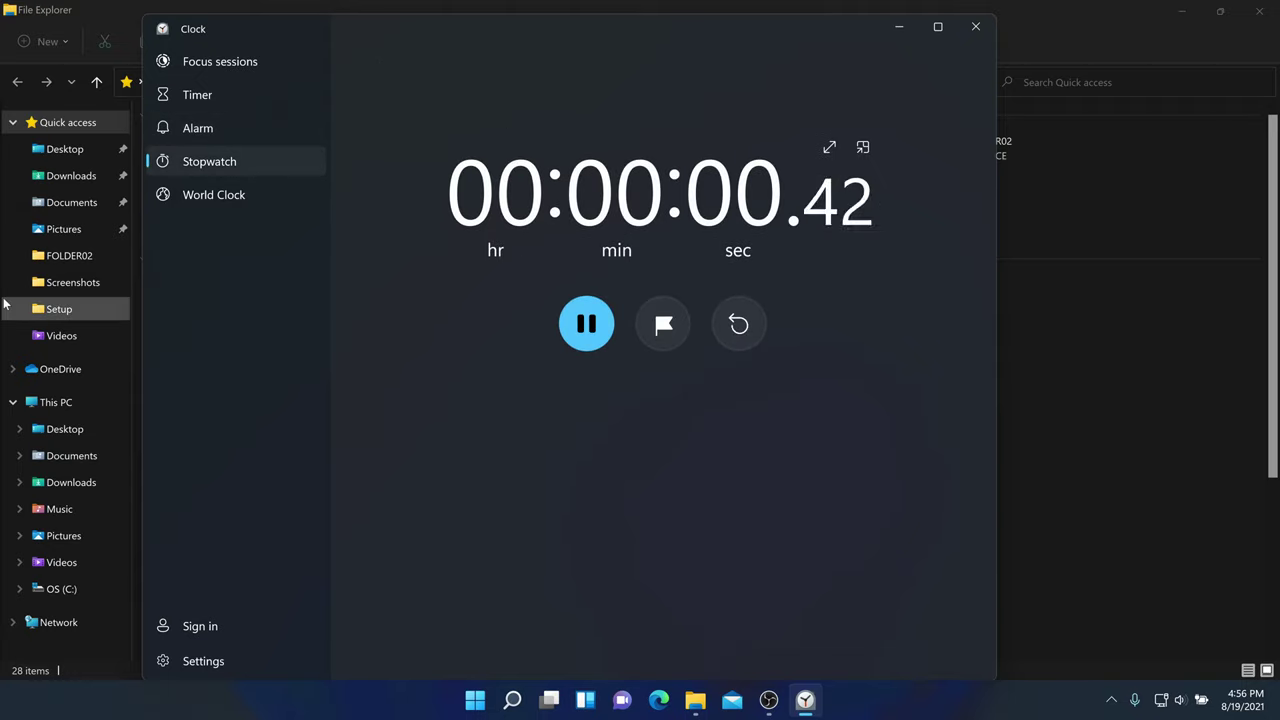
click(664, 326)
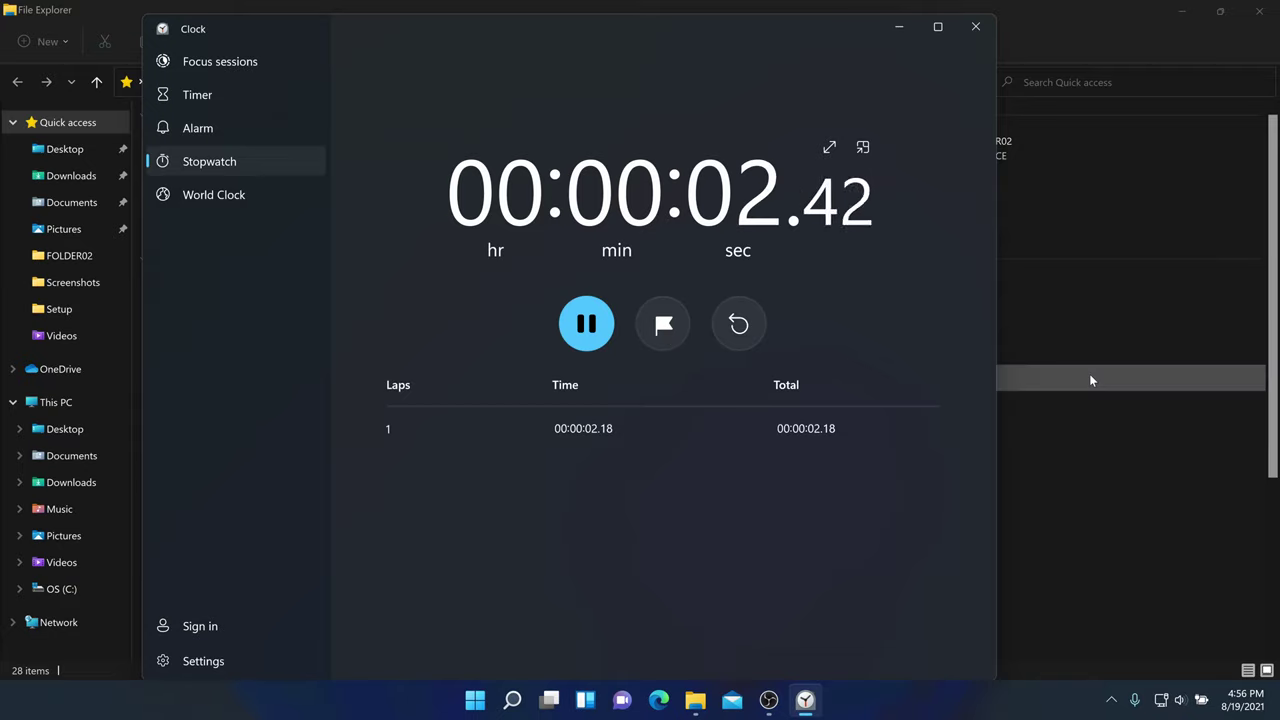
click(730, 332)
View the World Clock and Settings pages, revisit Timer, Focus sessions and Stopwatch, and close the Clock app
click(200, 196)
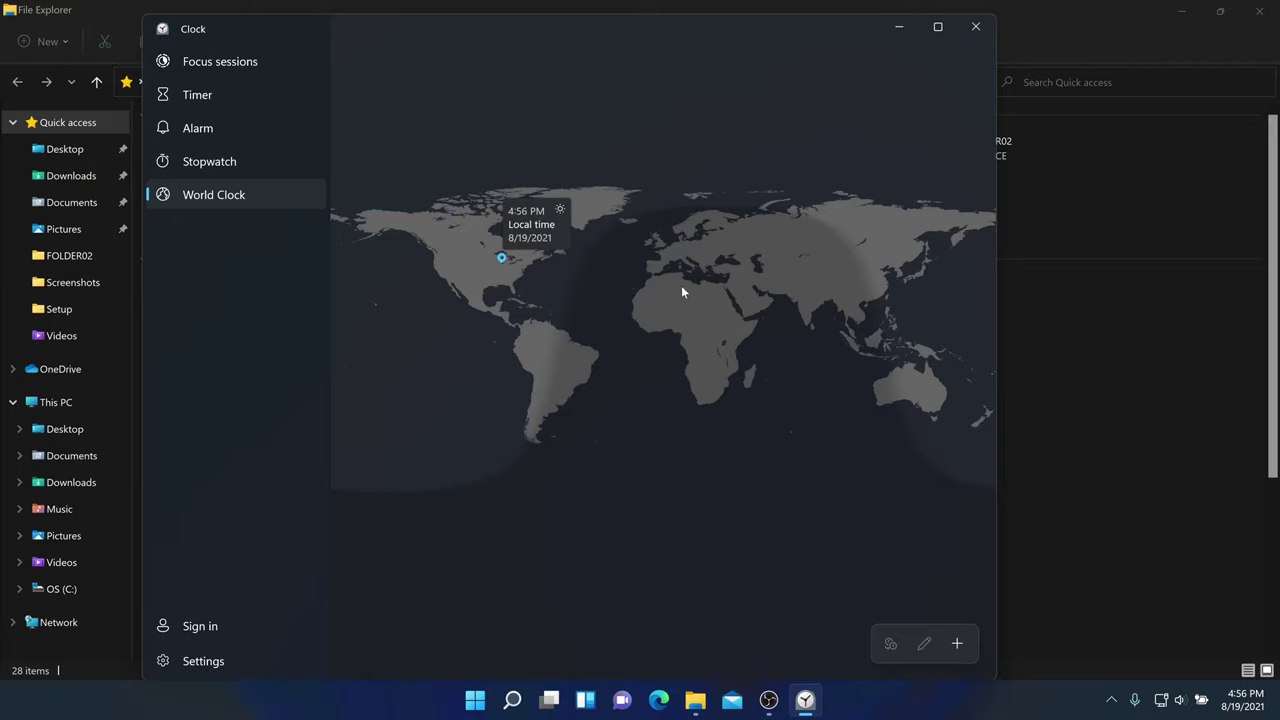
click(270, 665)
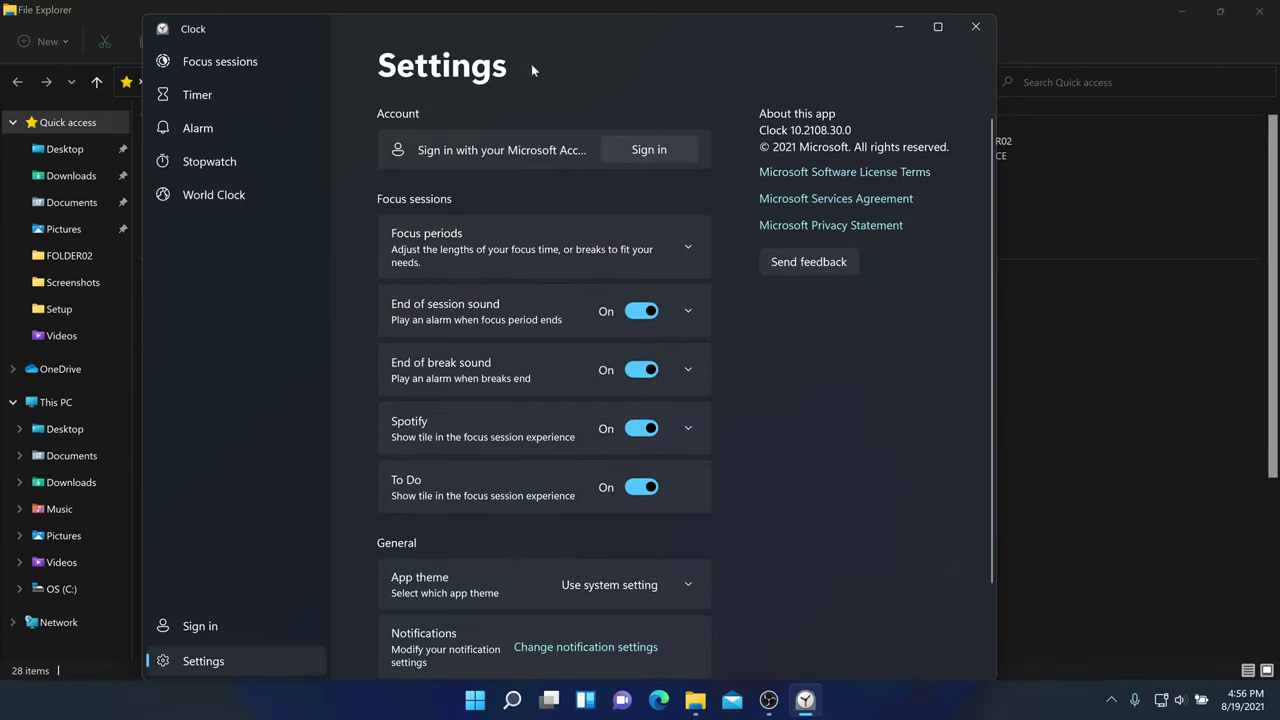
click(245, 95)
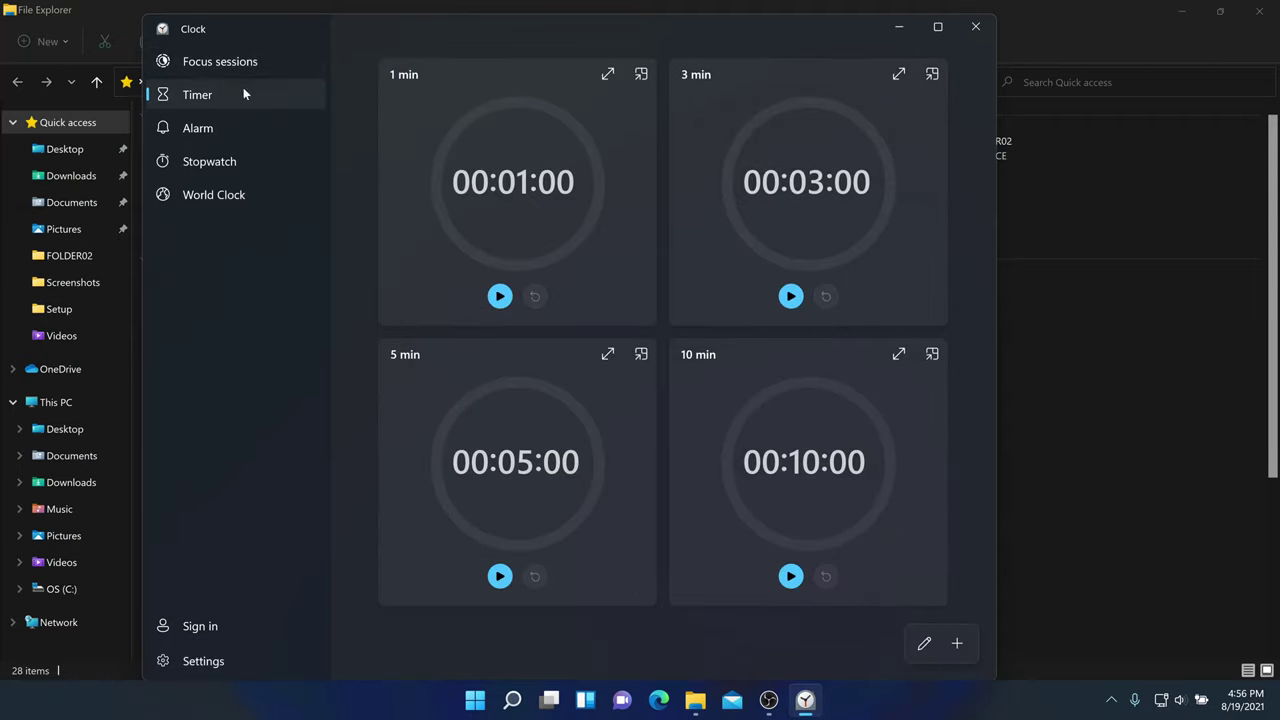
click(259, 62)
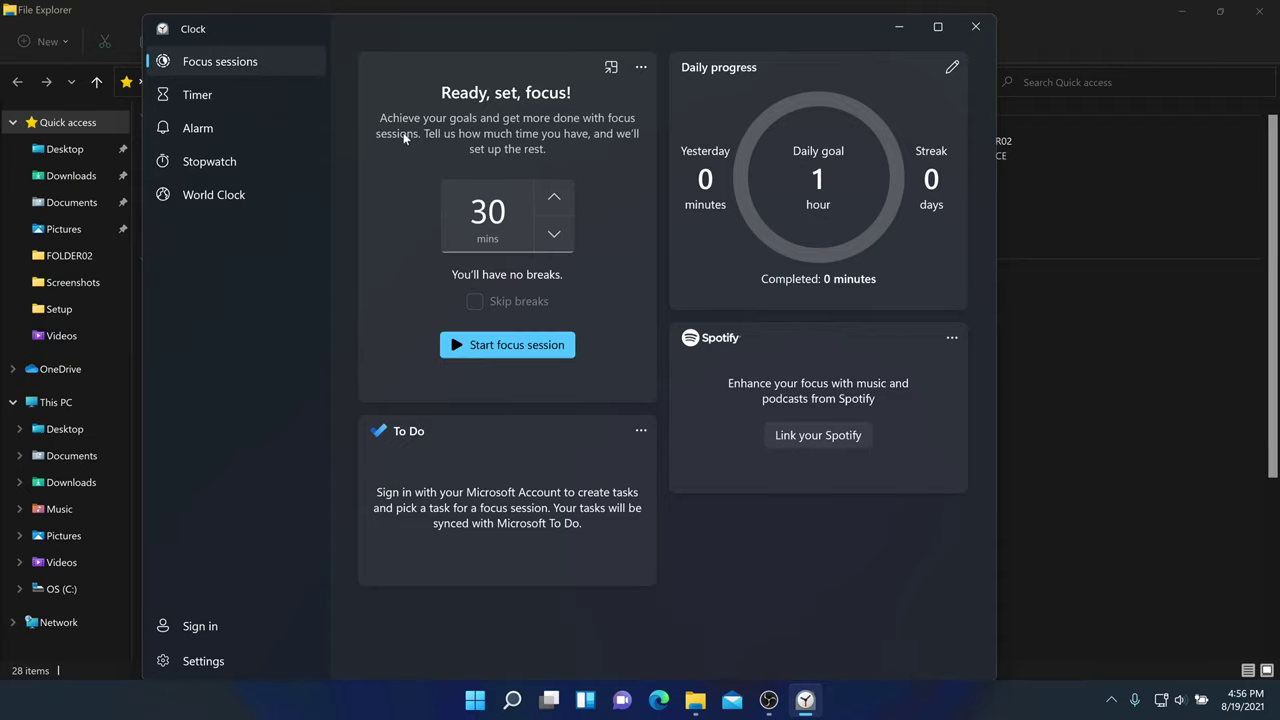
click(250, 160)
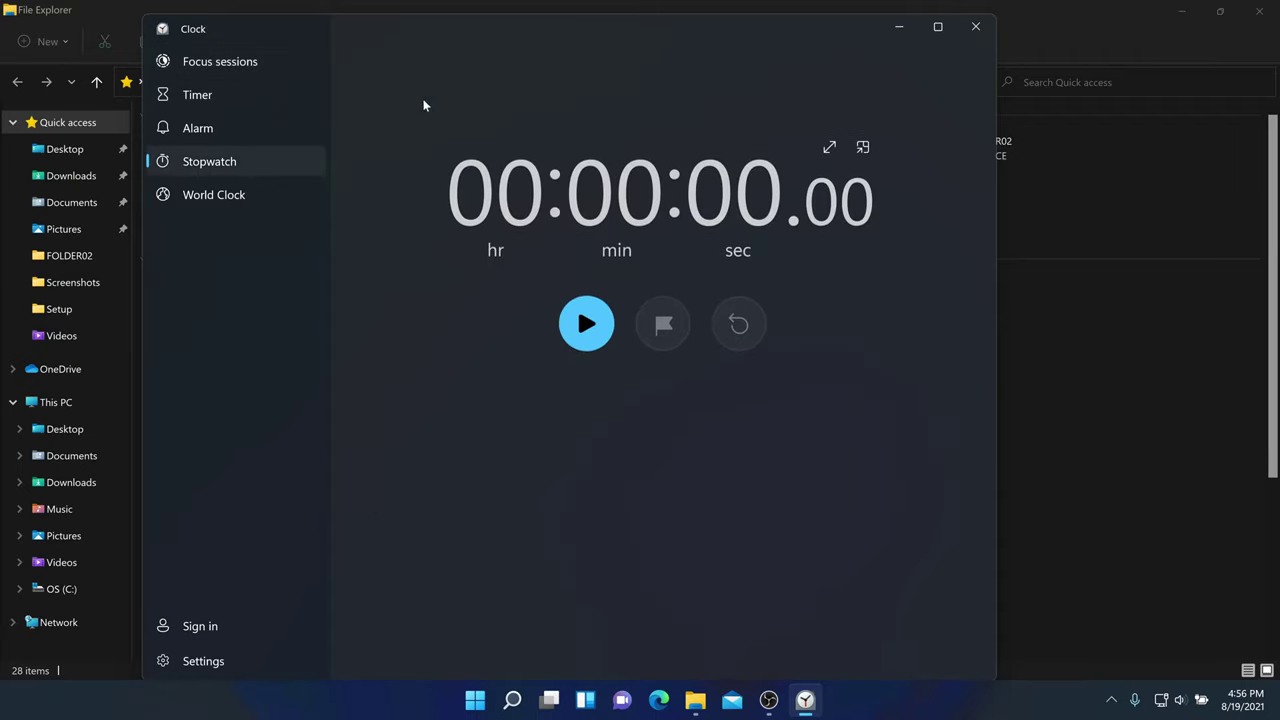
click(975, 26)
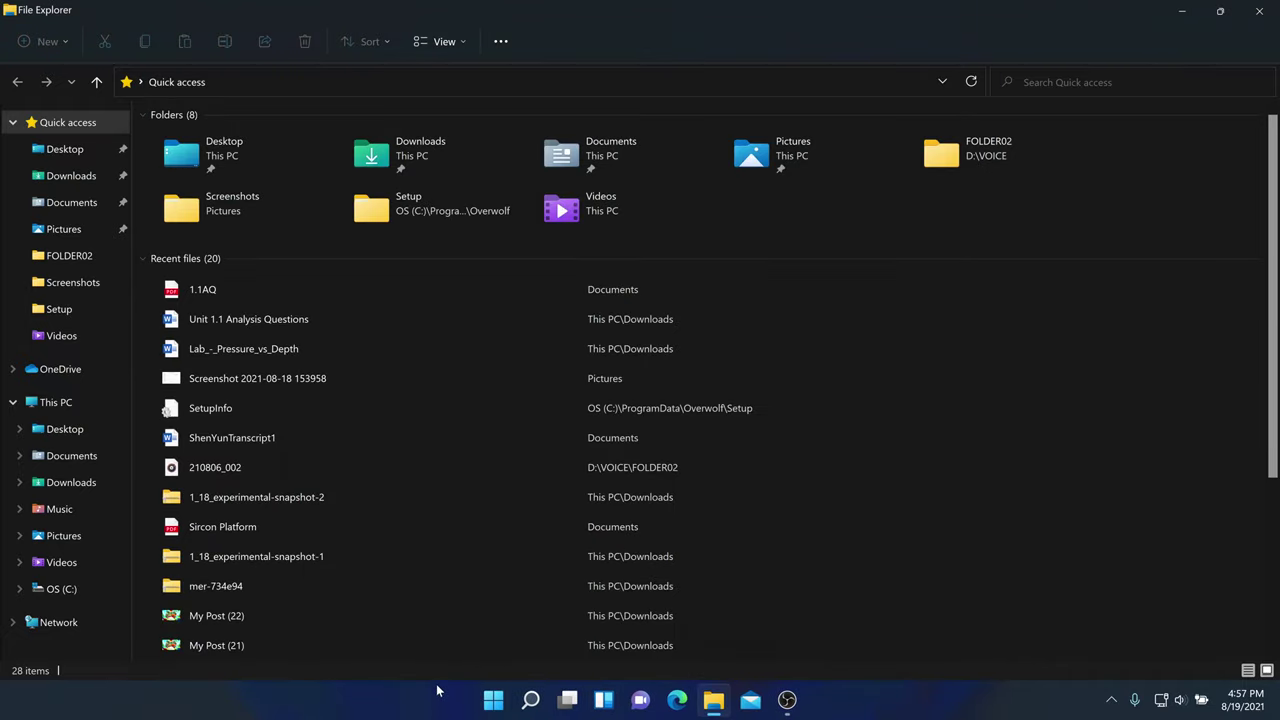
Open the full list of installed apps and browse down to the entries from P to S
click(493, 699)
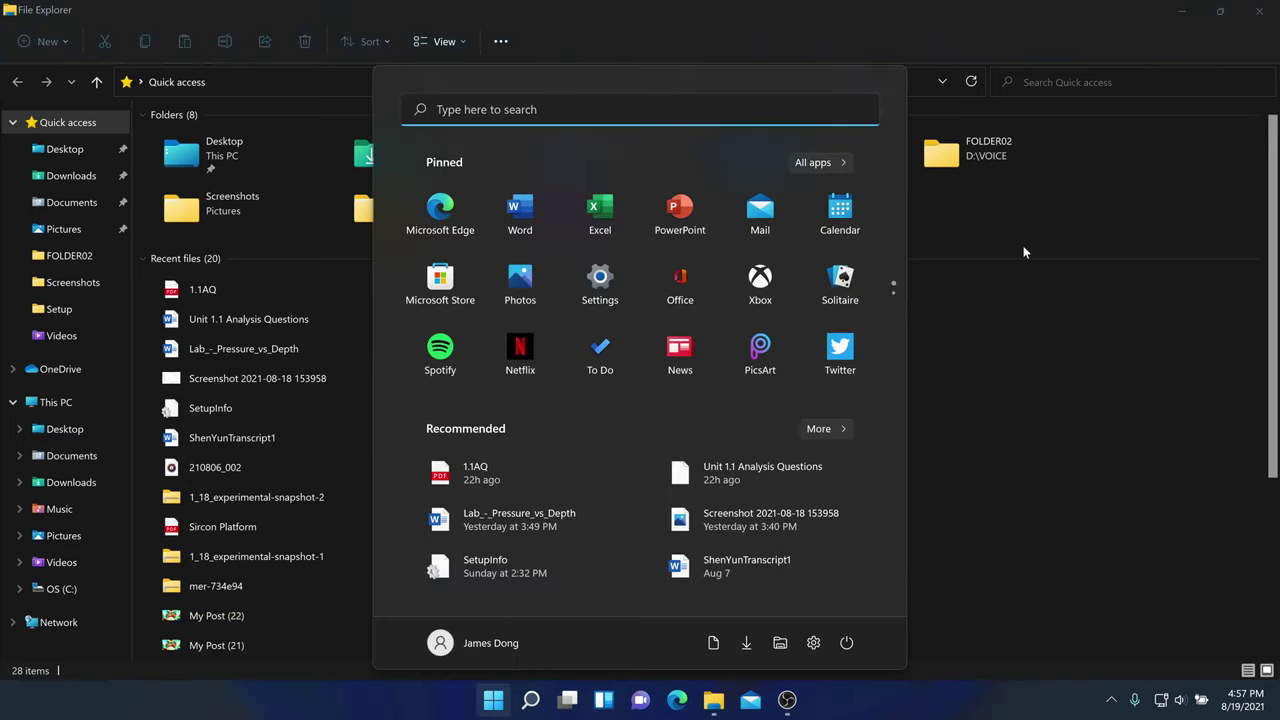
click(833, 162)
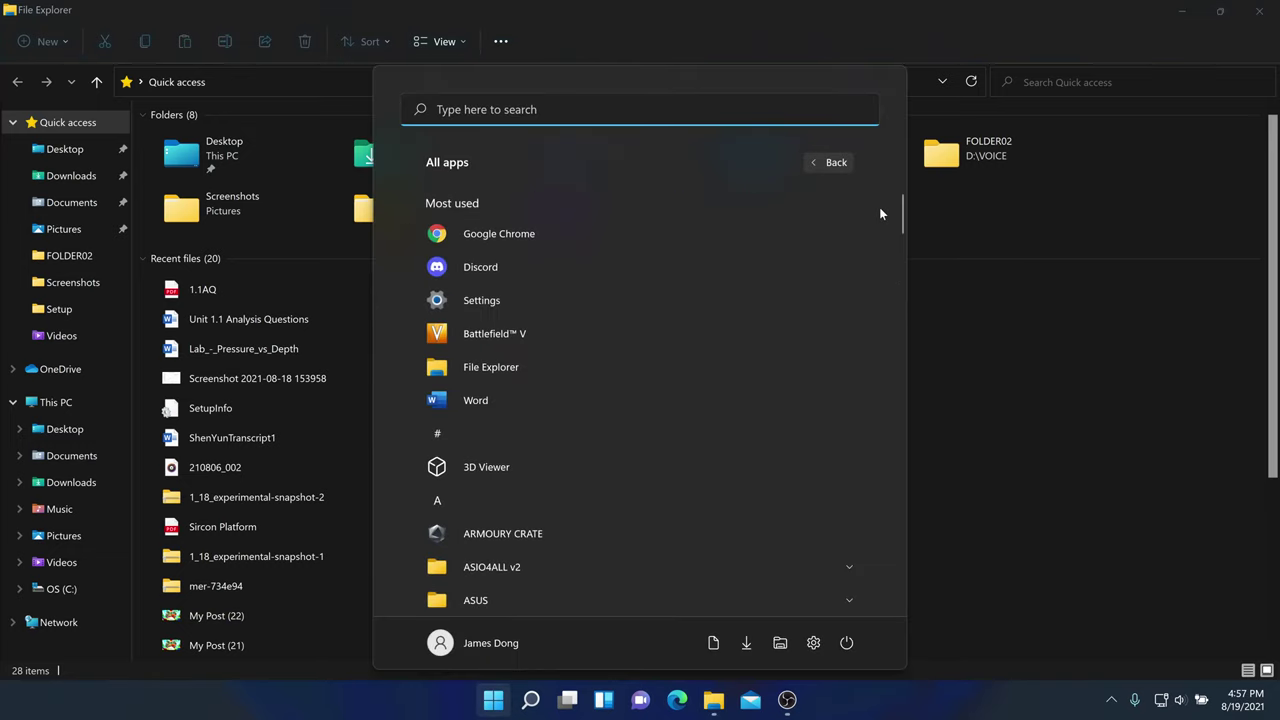
drag(902, 215, 903, 476)
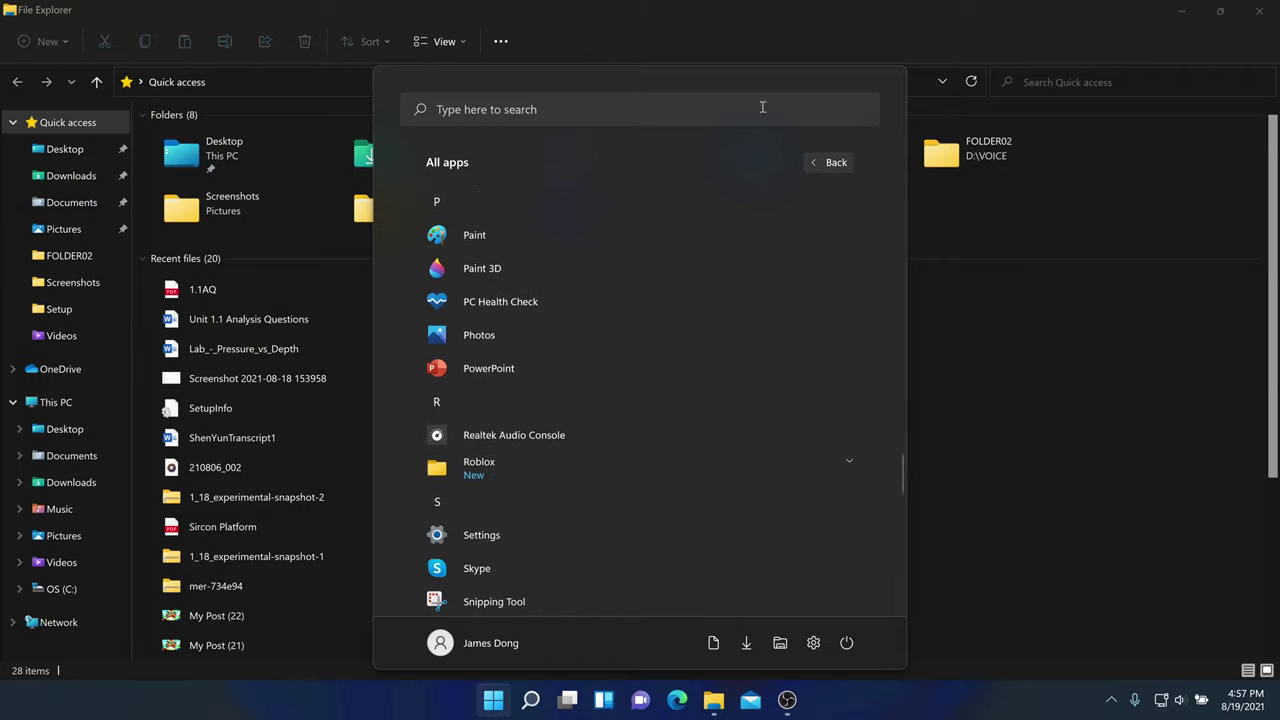
Search for "news", open the Microsoft News app, and view its expanded navigation menu before collapsing it
click(671, 110)
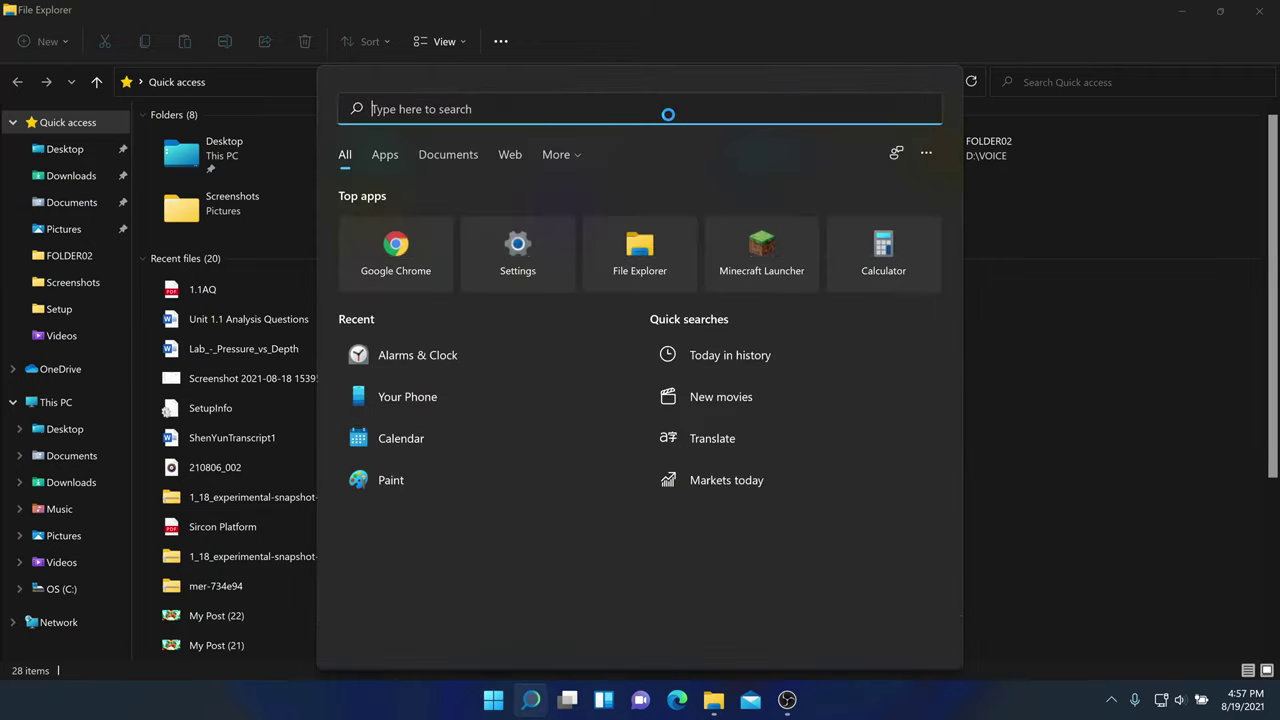
text(news)
key(Return)
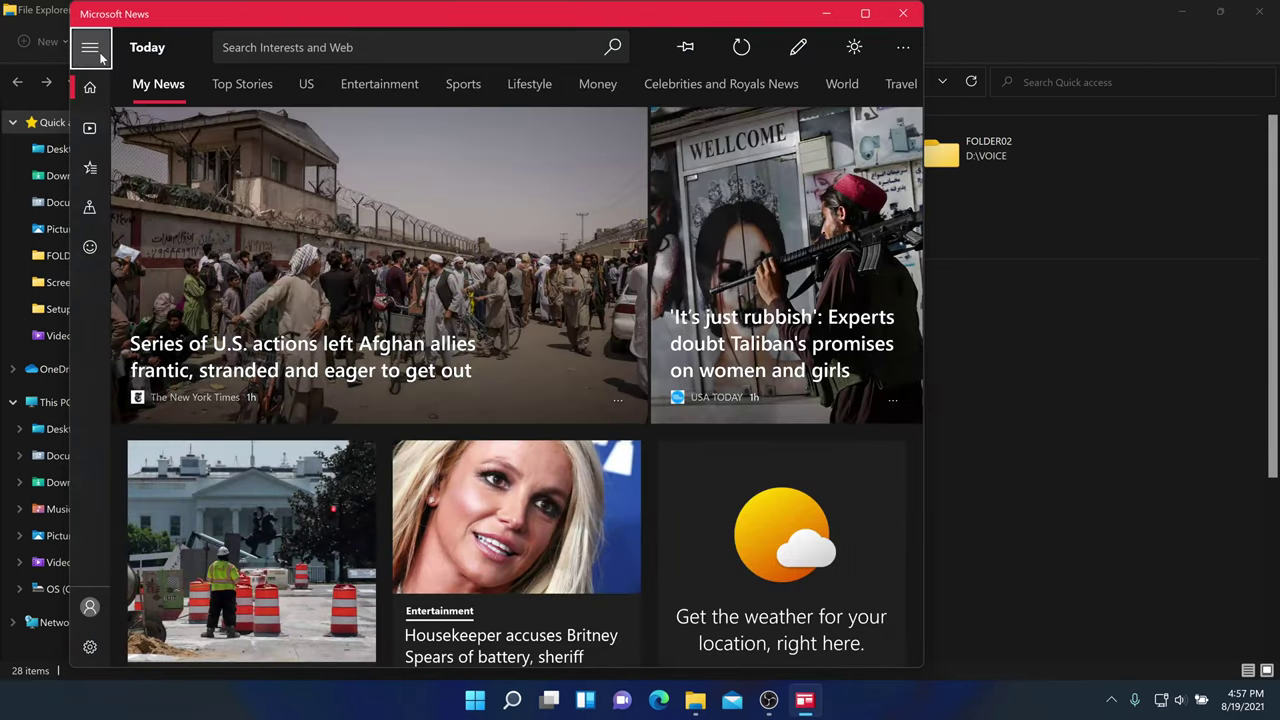
click(89, 47)
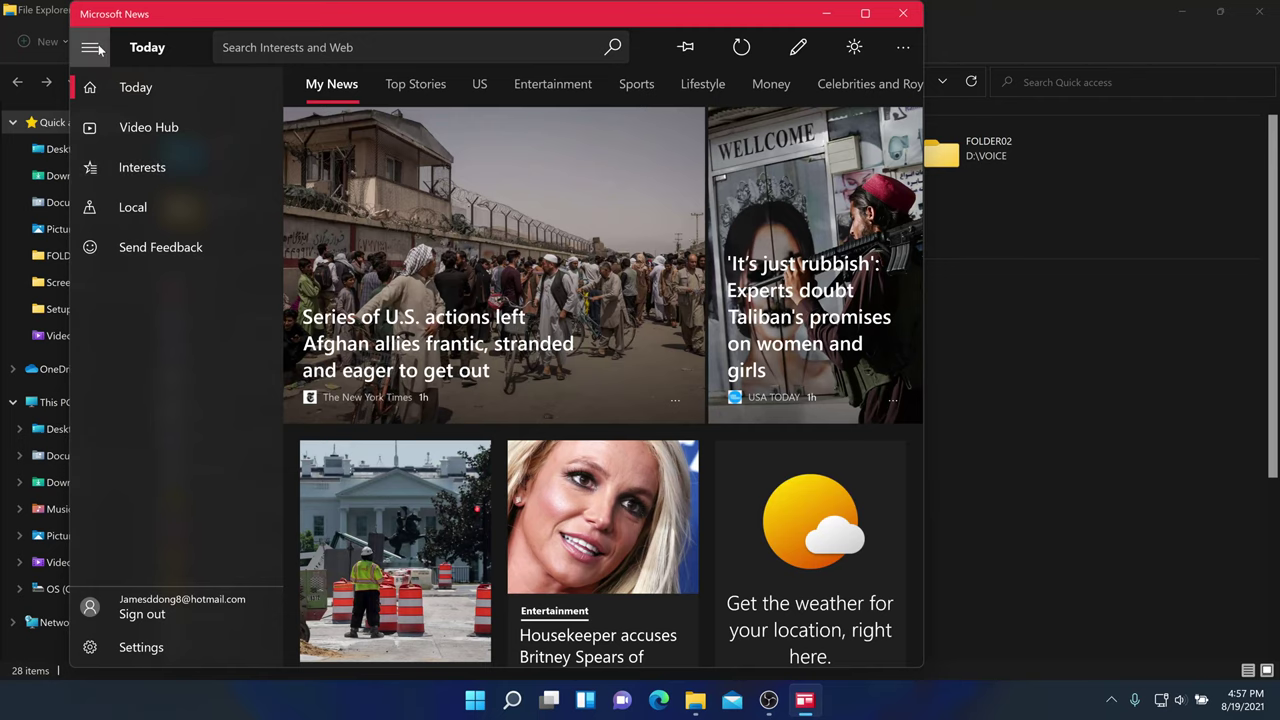
click(92, 47)
click(92, 47)
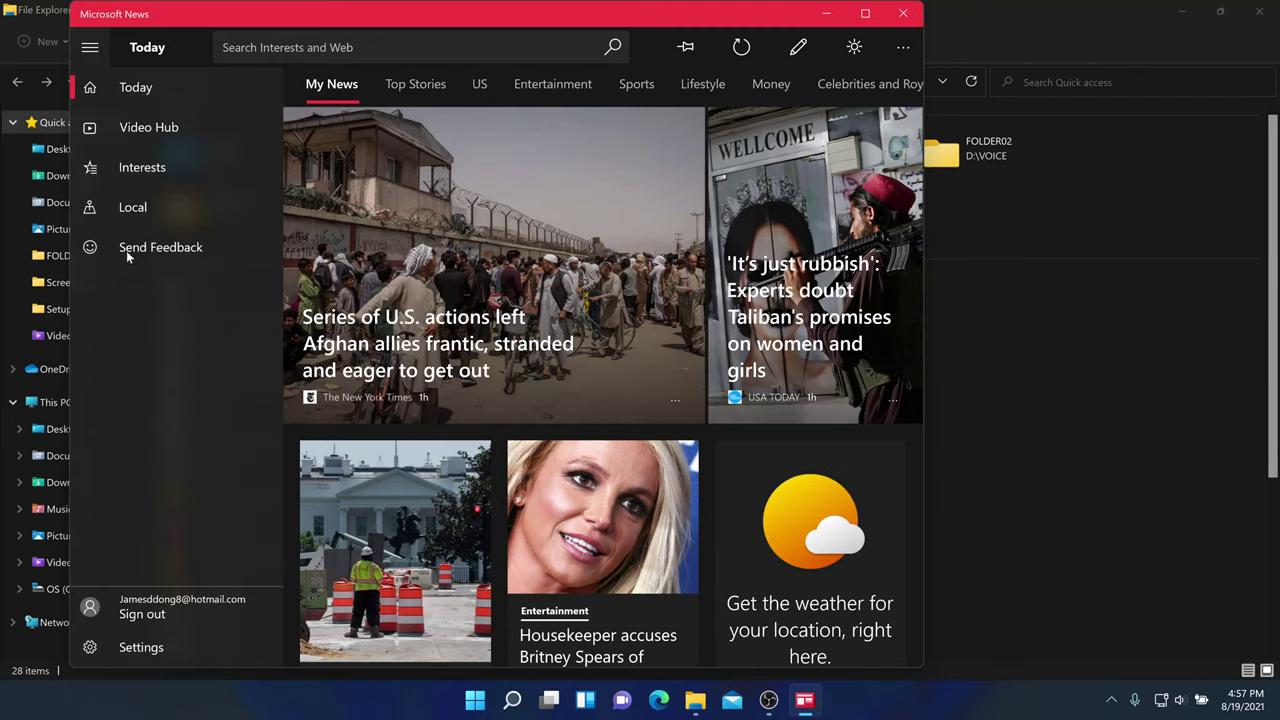
click(104, 52)
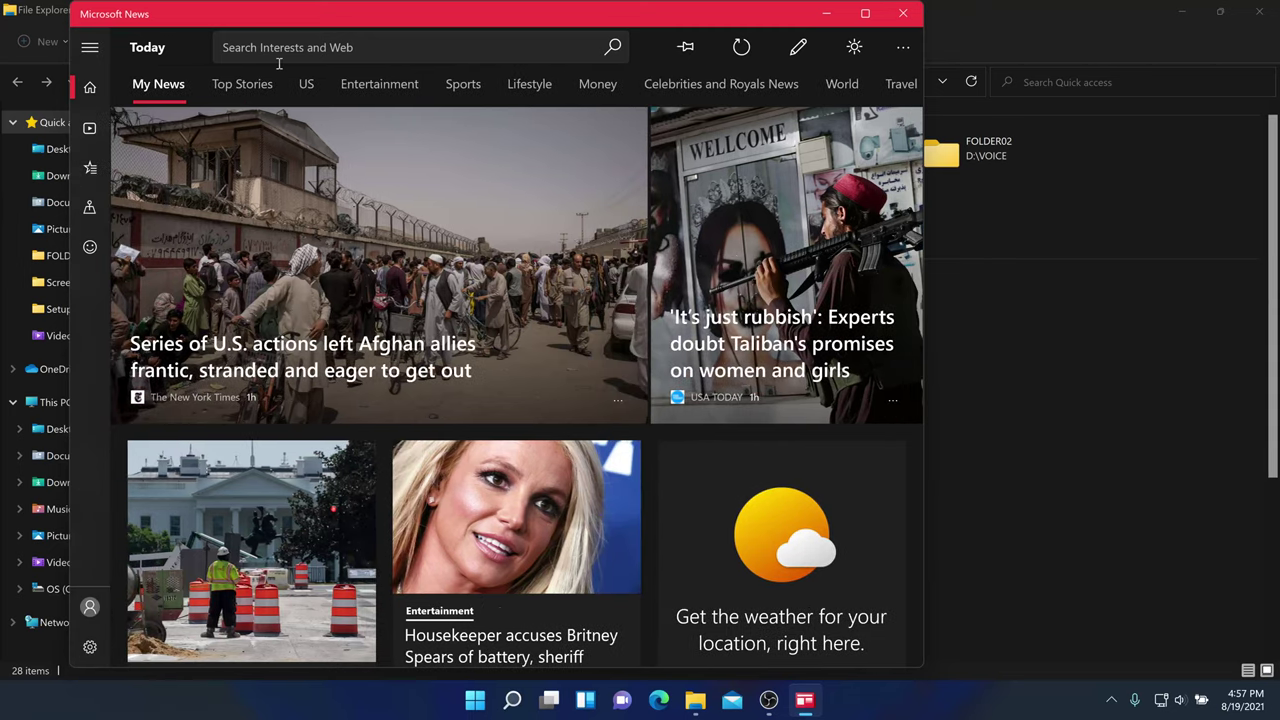
Reposition the Microsoft News window, check its extra options and expanded navigation menu, and close the app
drag(375, 13, 425, 41)
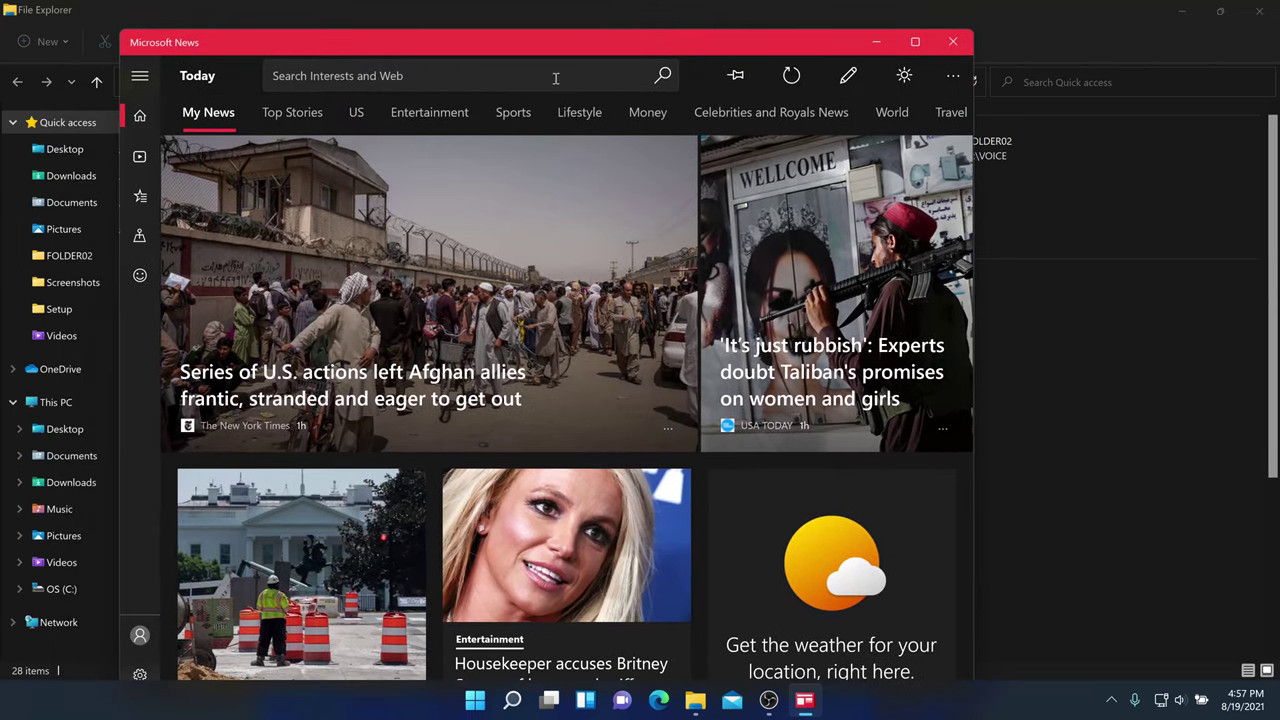
click(957, 75)
click(957, 75)
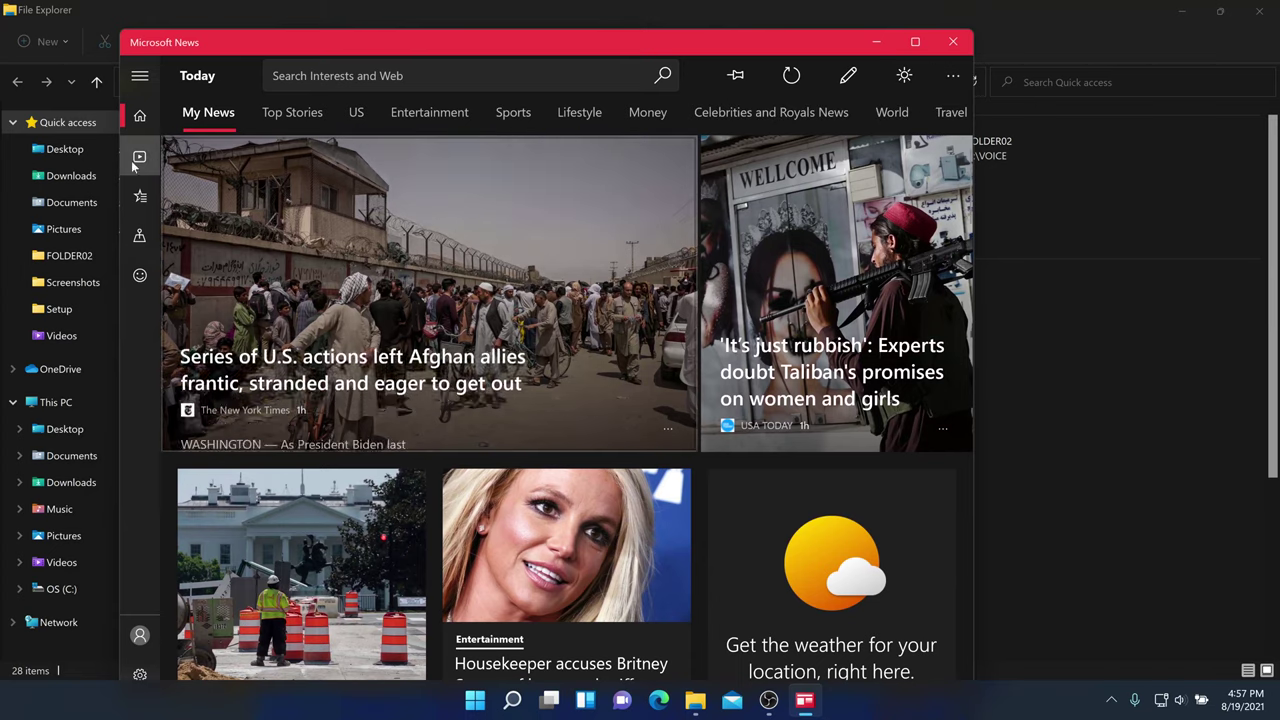
click(140, 76)
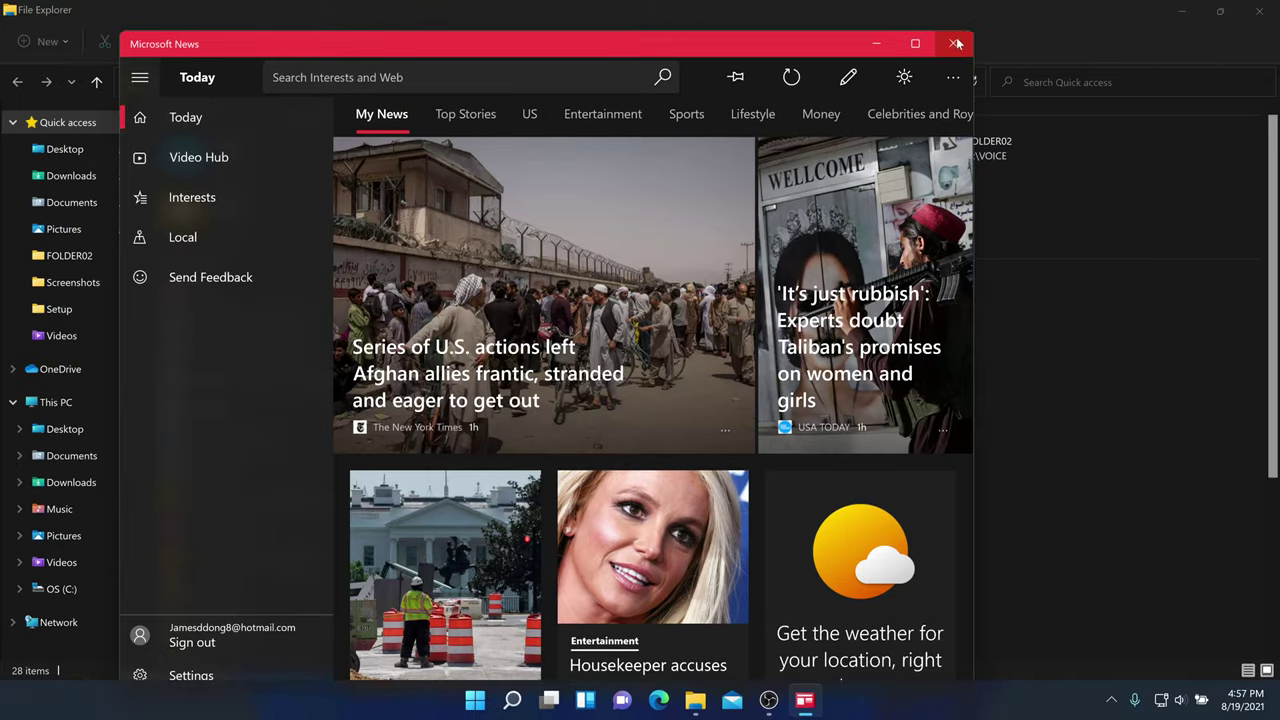
click(957, 41)
Search for "paint", open Paint to view its interface while repositioning the window, and close it
click(480, 706)
text(paint)
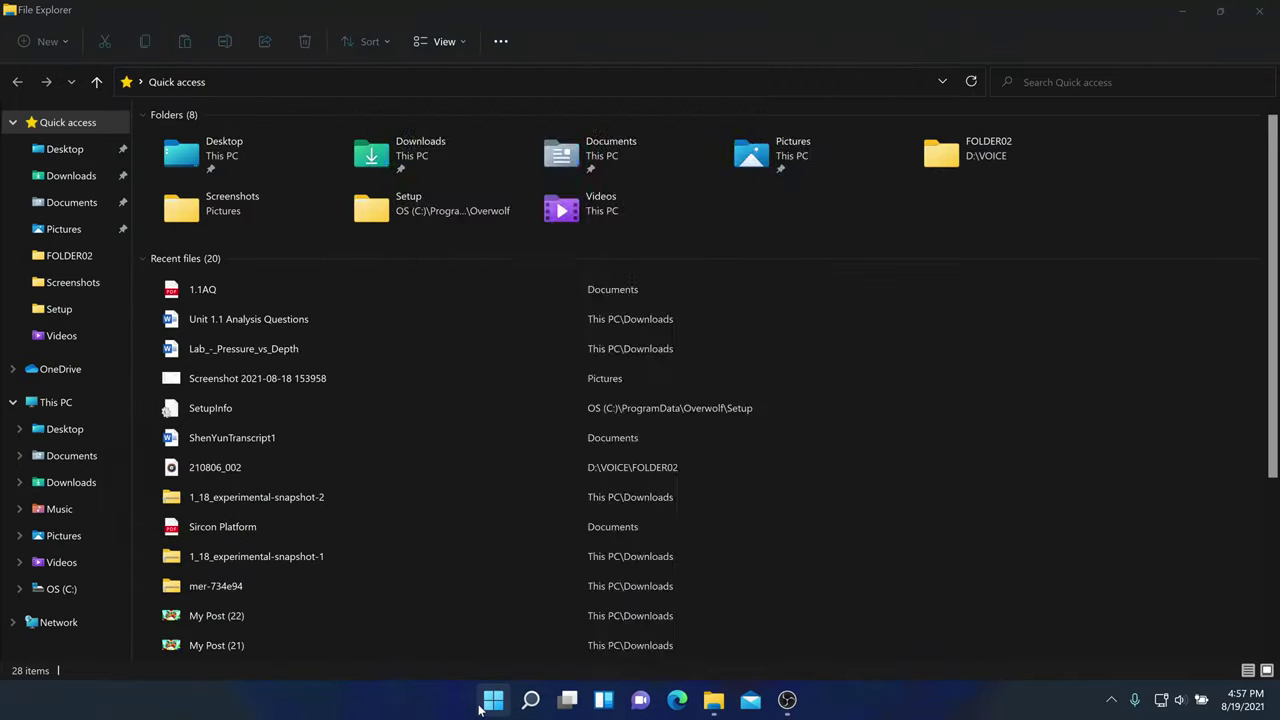
key(Return)
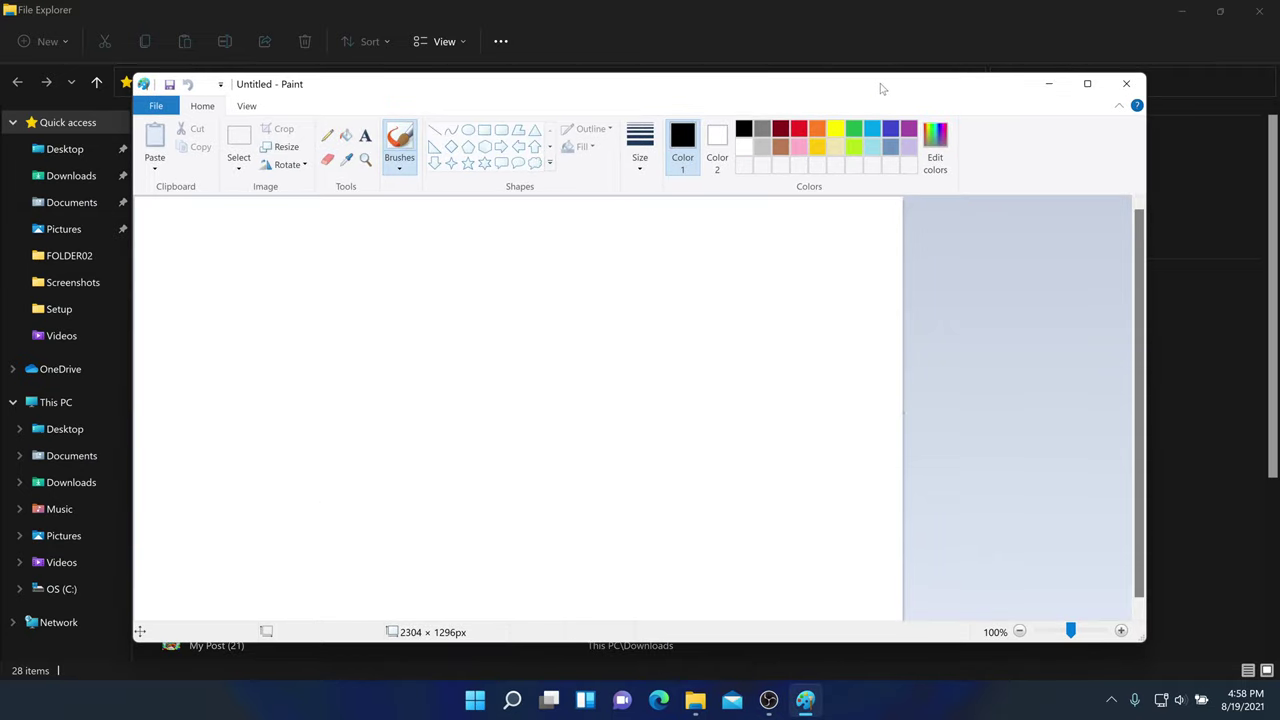
drag(880, 86, 803, 89)
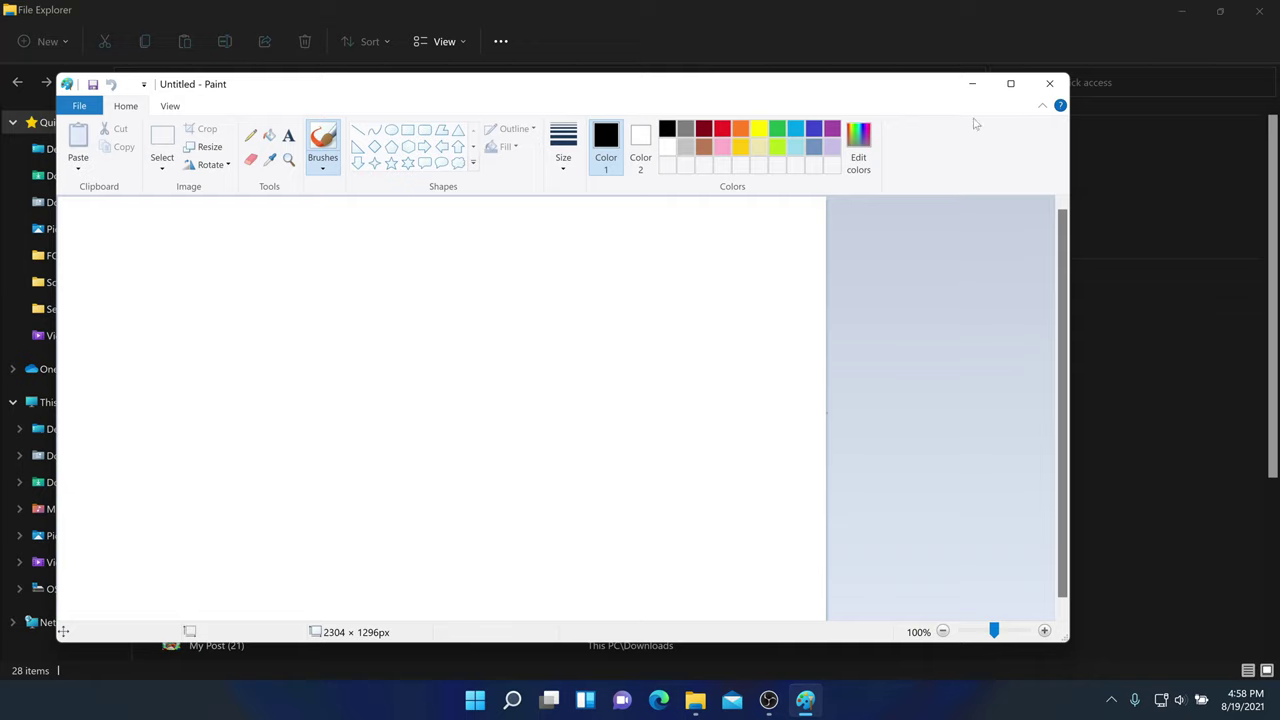
drag(853, 85, 922, 93)
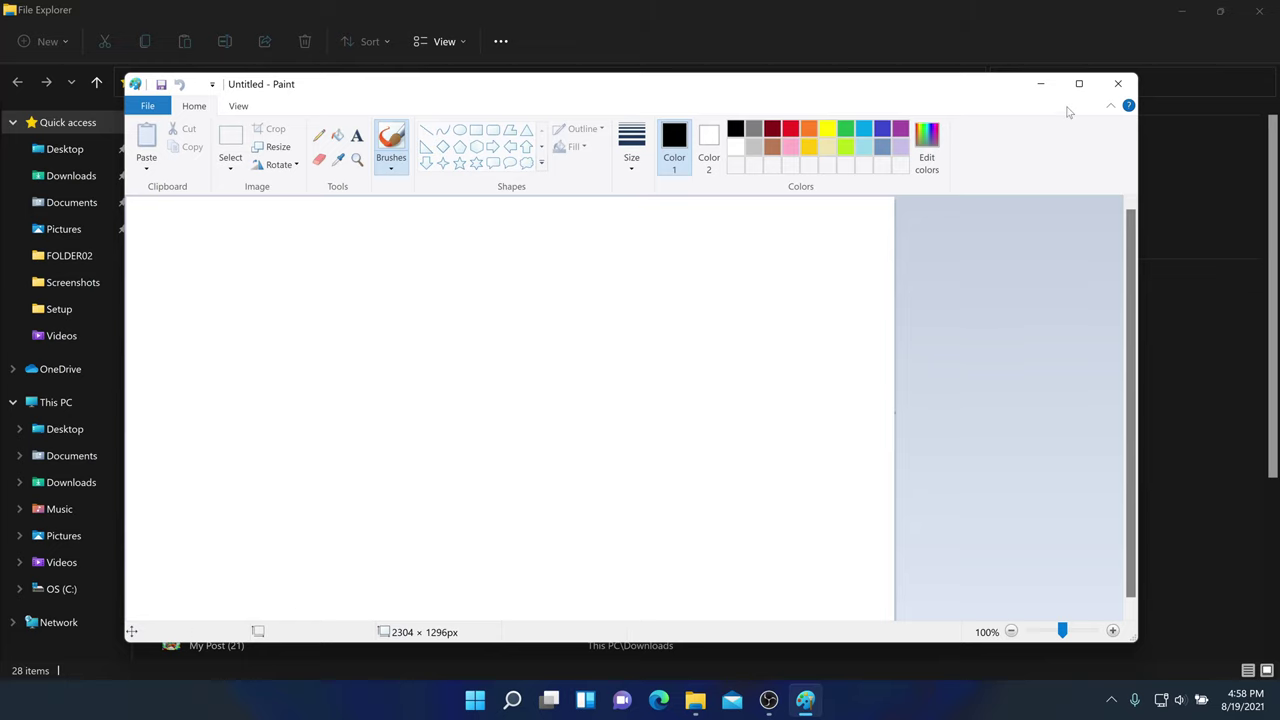
click(1120, 84)
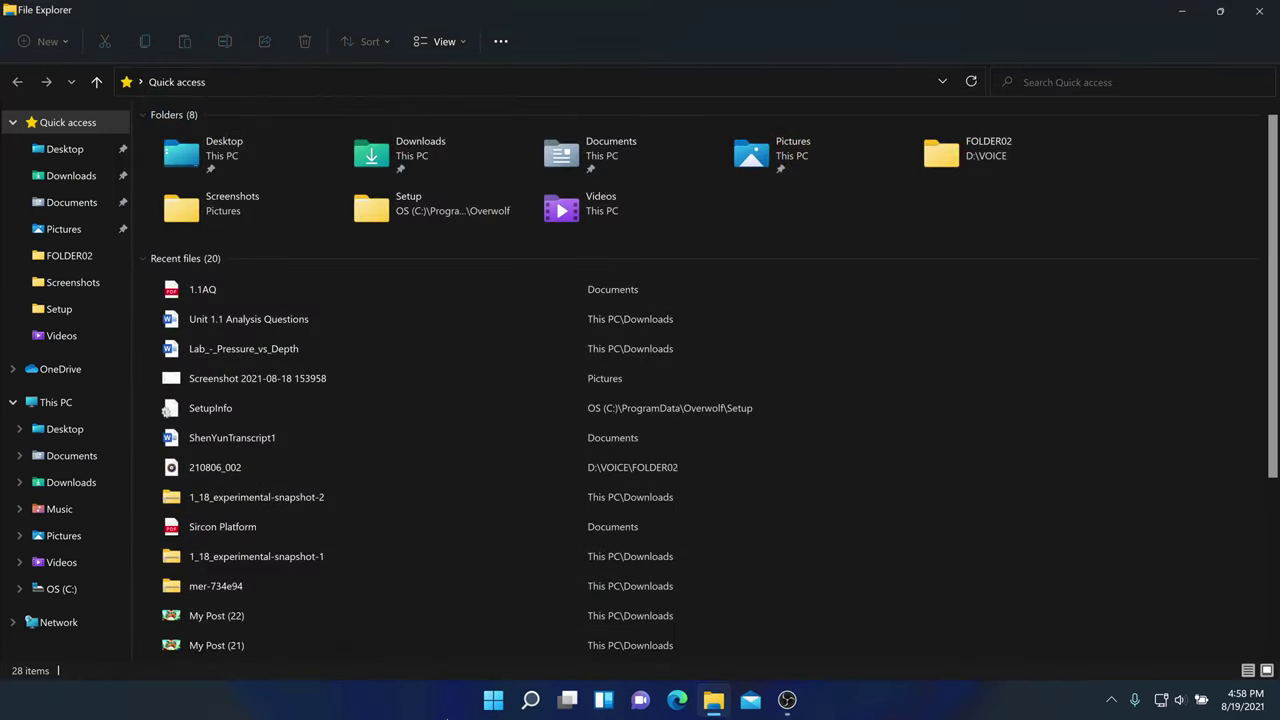
Open Calculator from the full list of installed apps and move its window away from the screen edge
key(super)
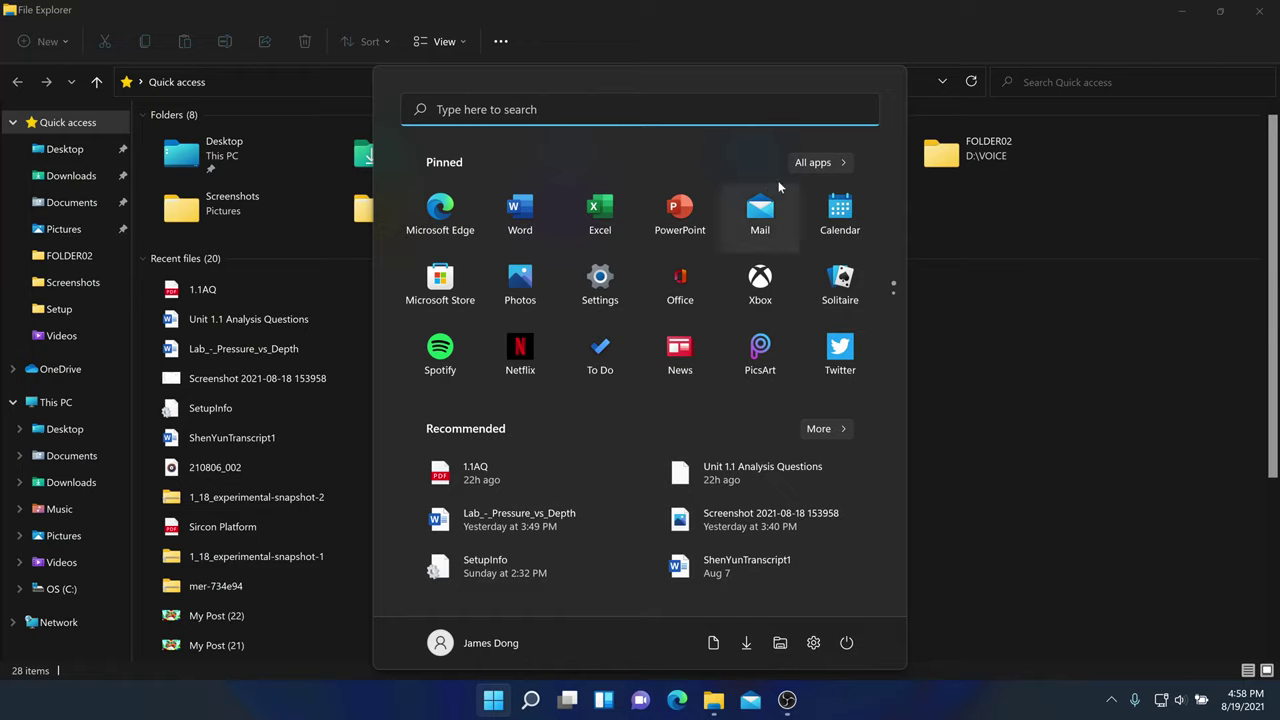
click(818, 163)
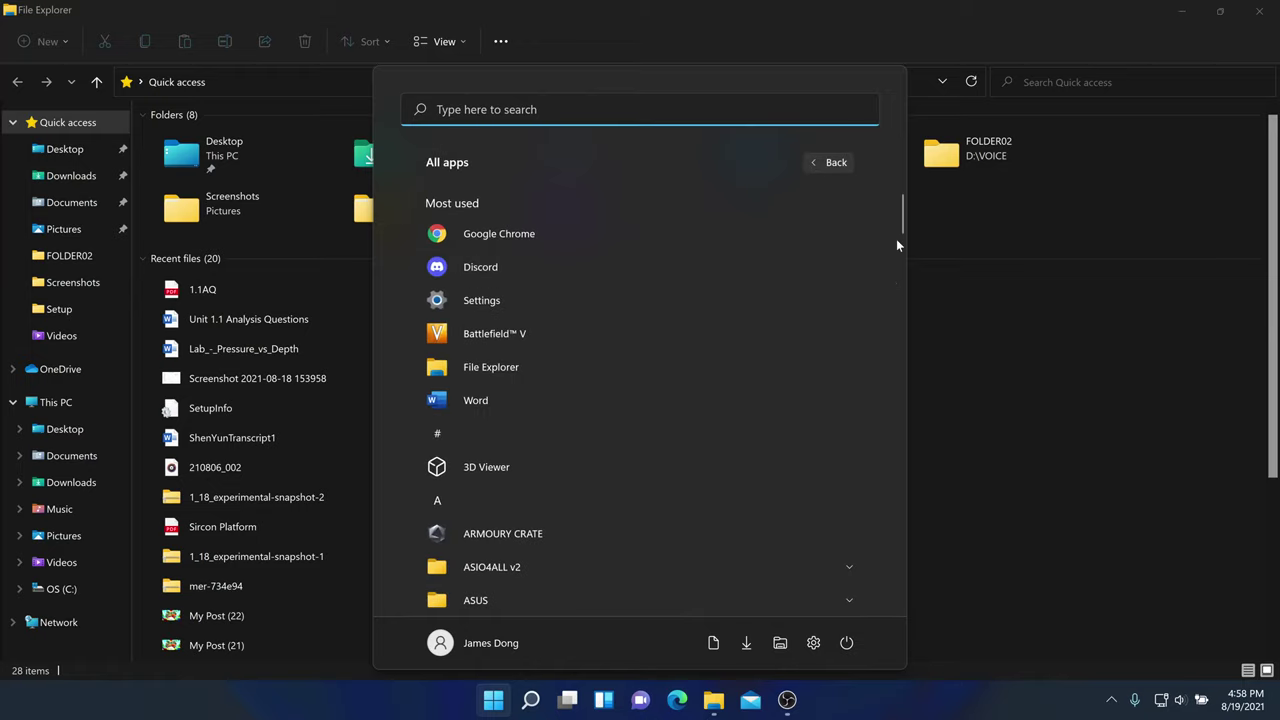
scroll(898, 242, down, 4)
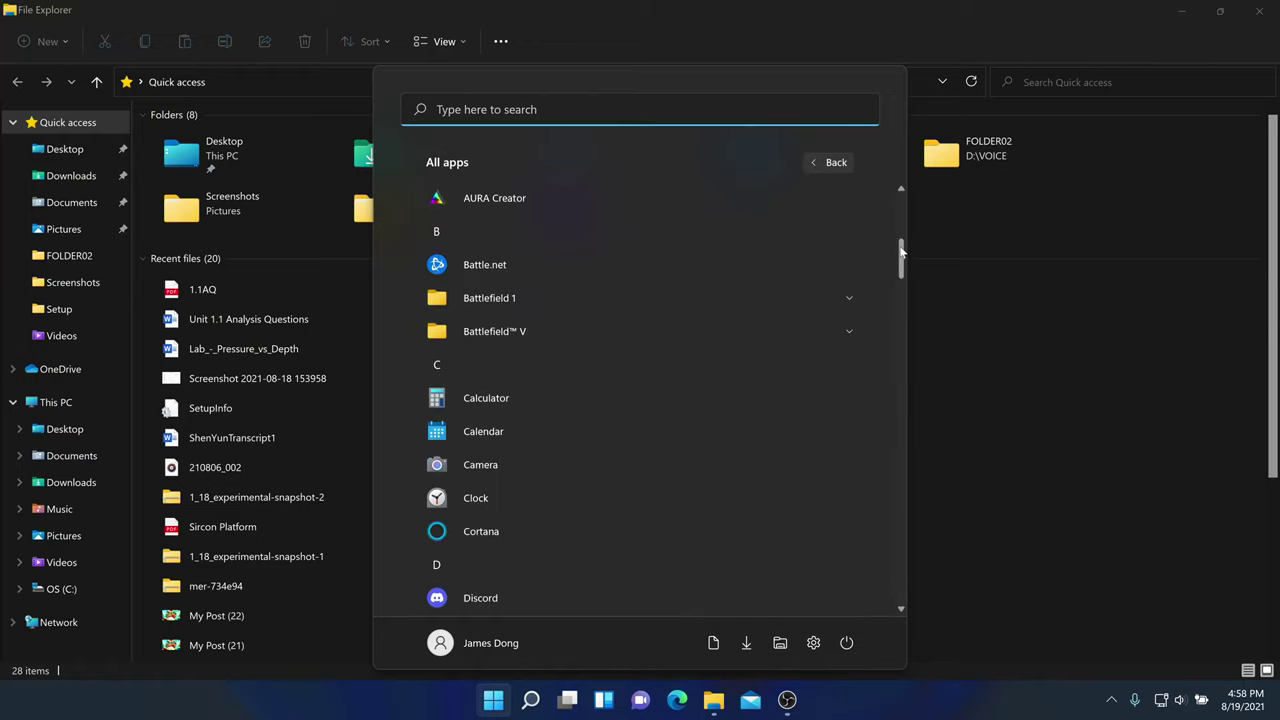
click(551, 397)
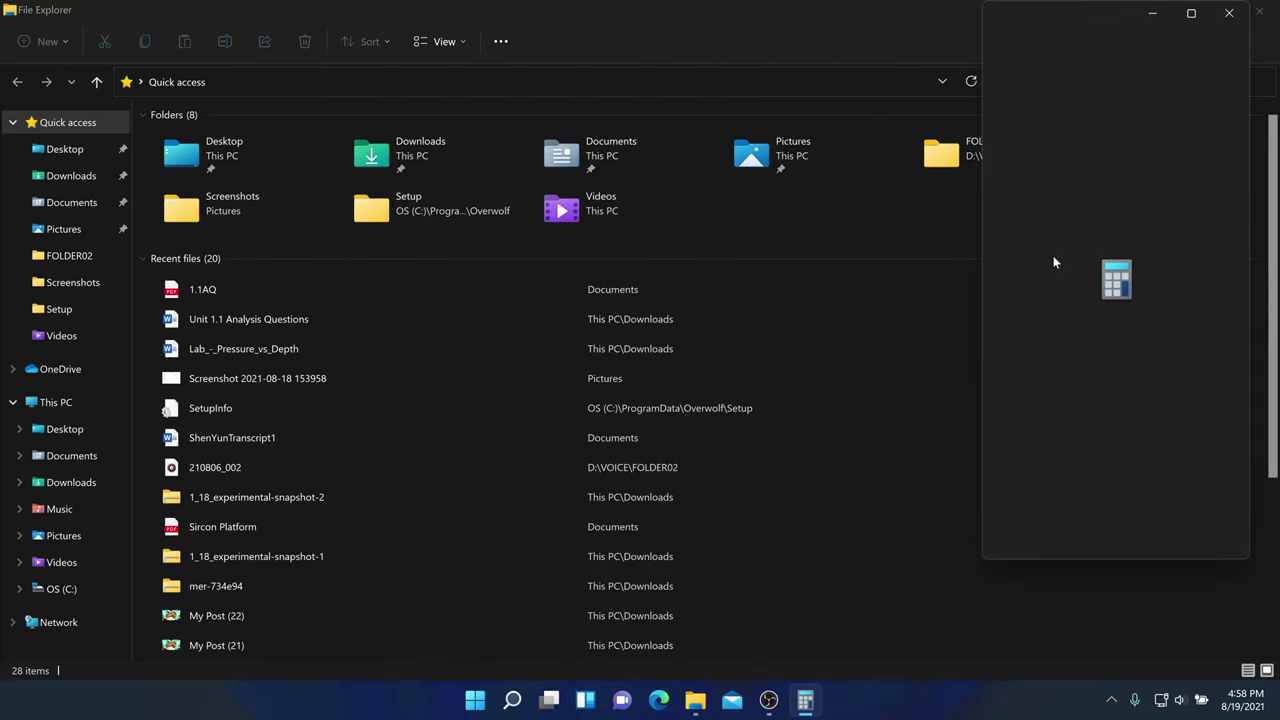
drag(1099, 15, 956, 42)
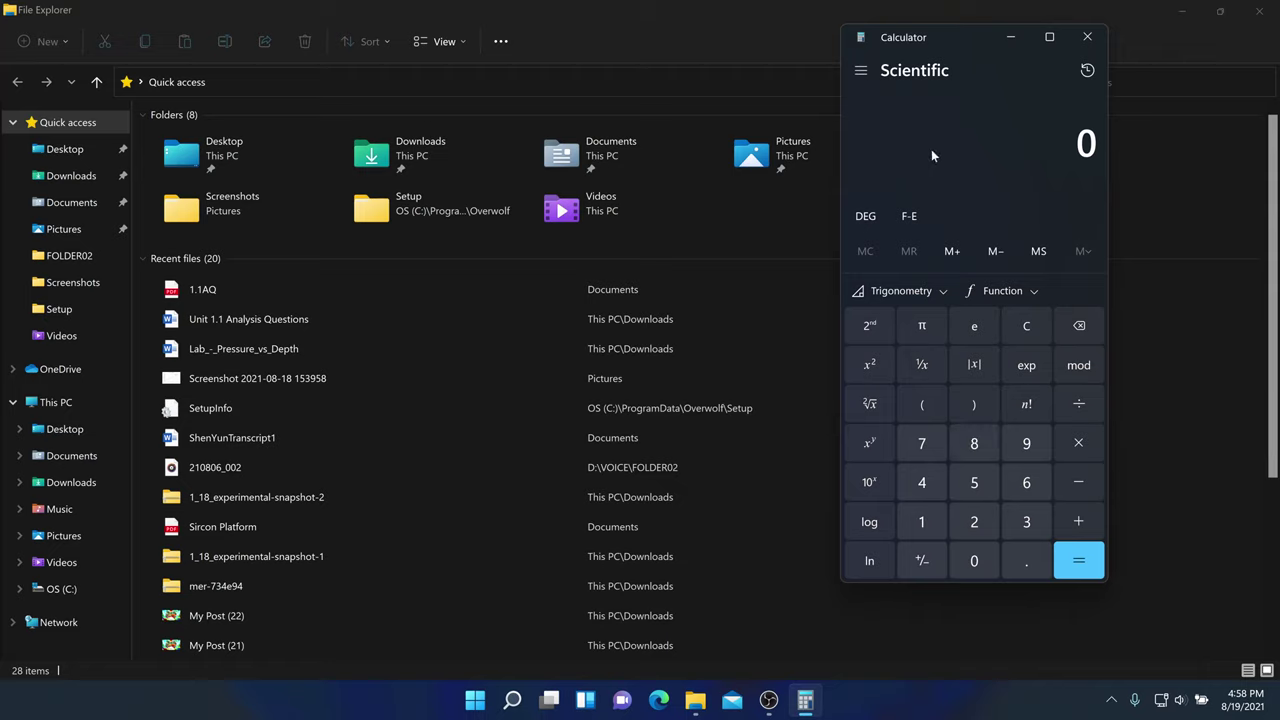
View Calculator's list of calculator and converter modes, collapse it, and reposition the window
click(873, 74)
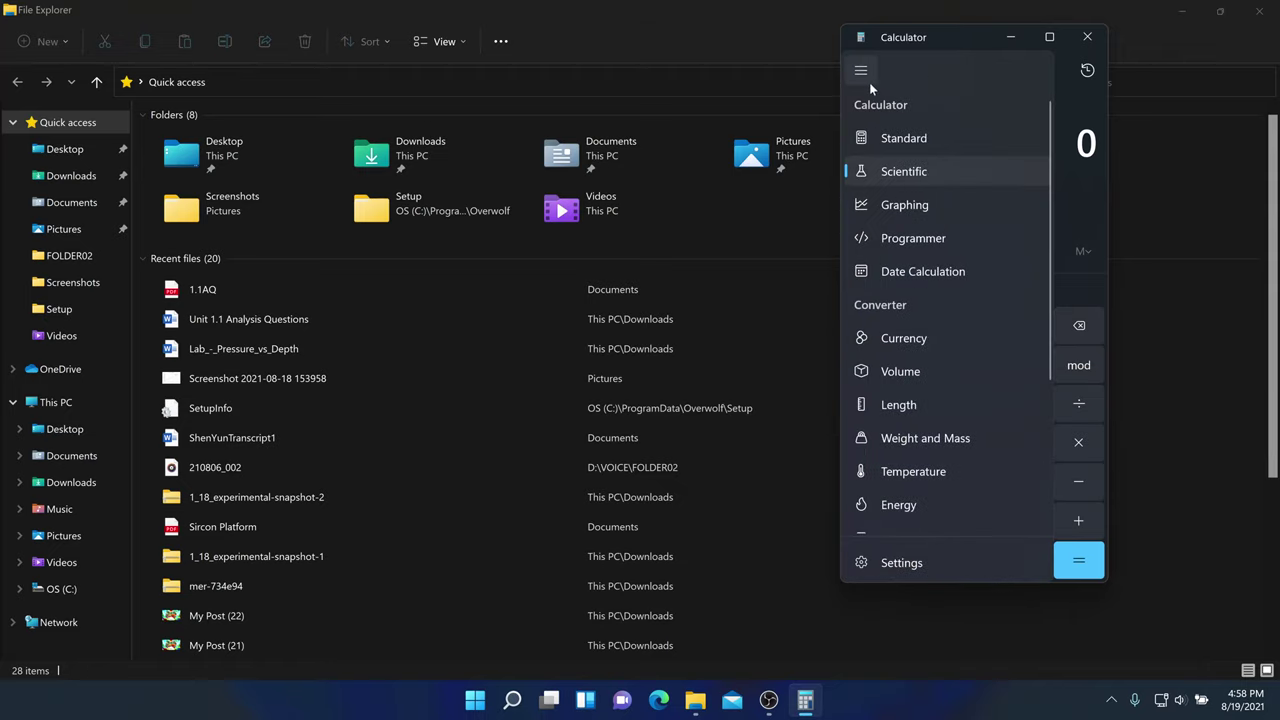
click(868, 76)
click(854, 78)
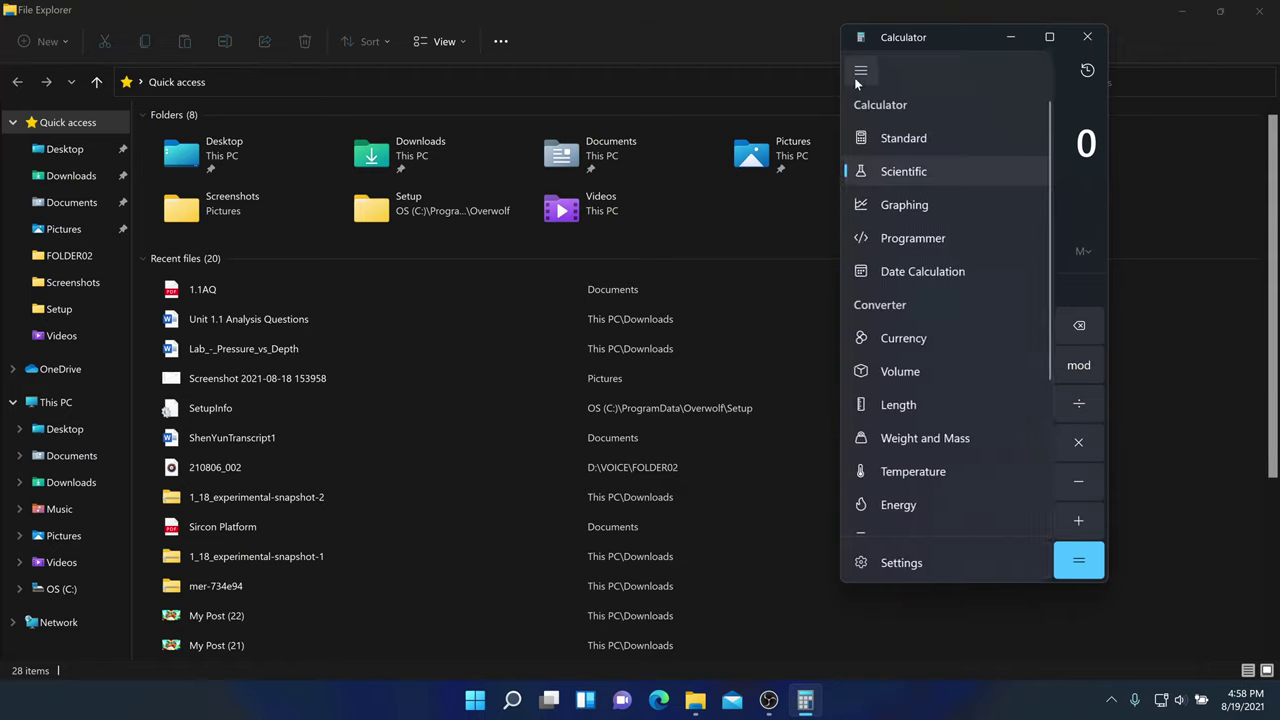
click(854, 77)
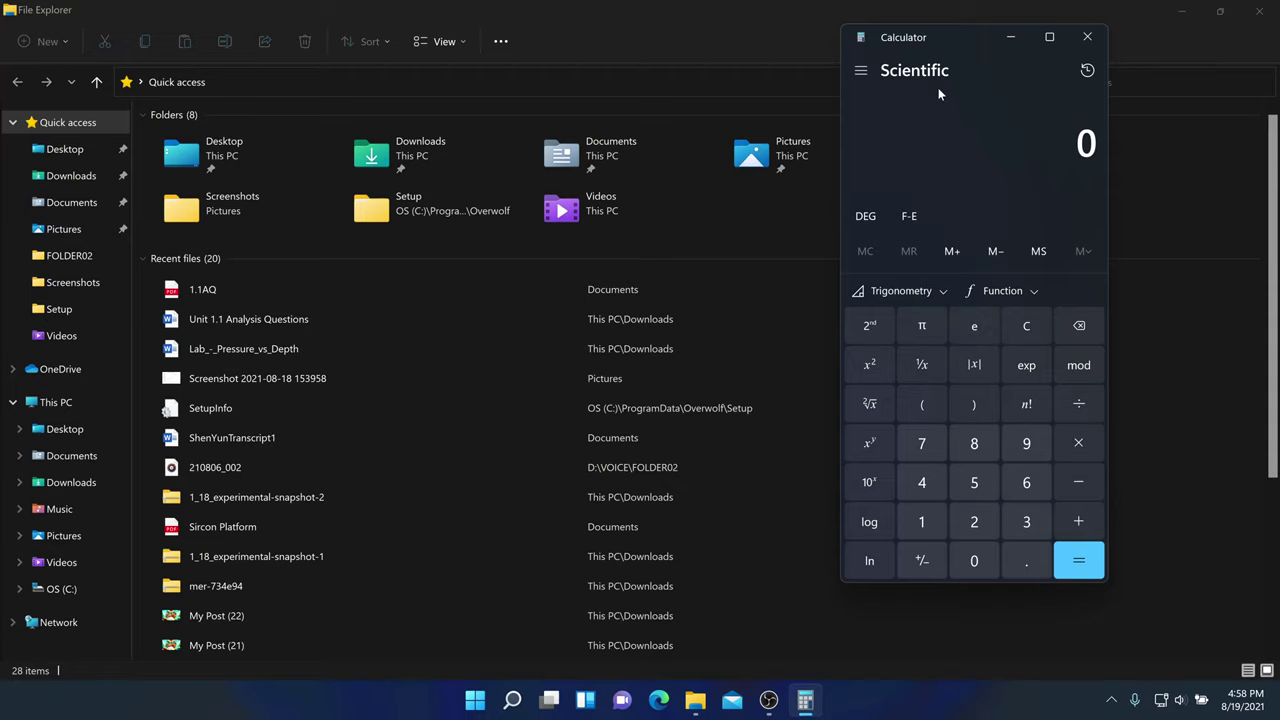
drag(931, 43, 804, 61)
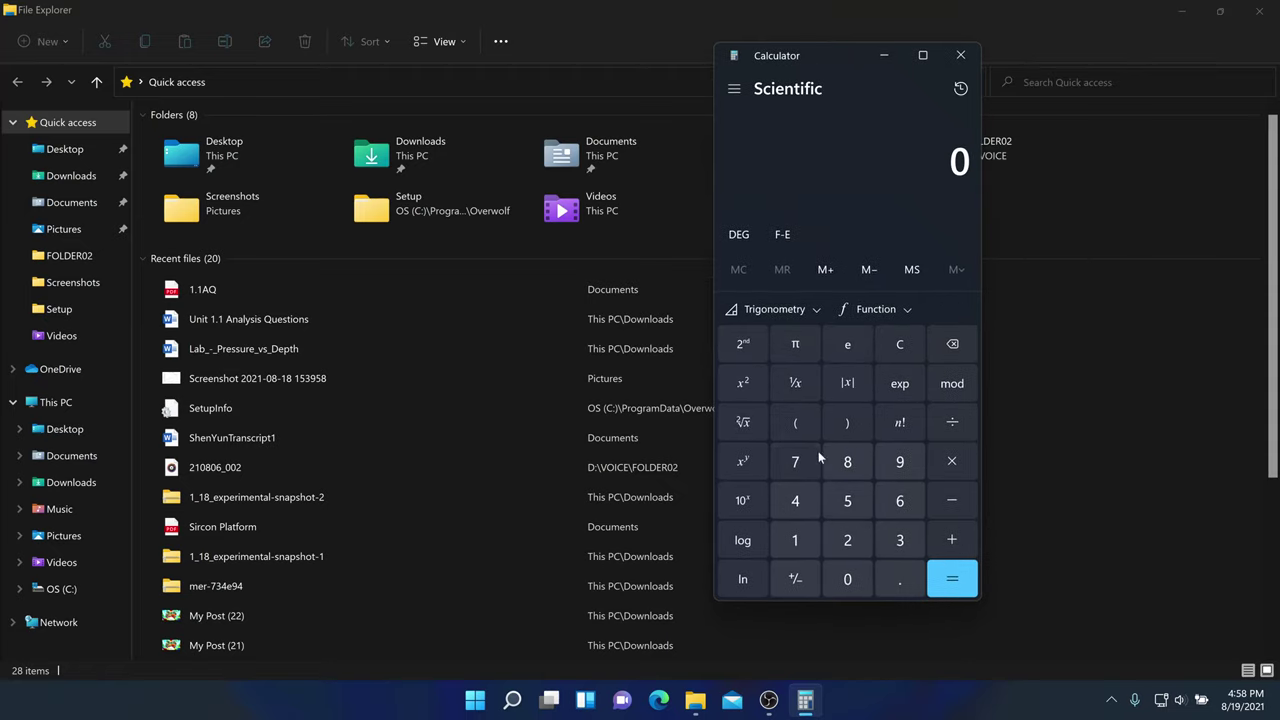
View Calculator's Graphing mode and switch to Programmer mode
click(736, 90)
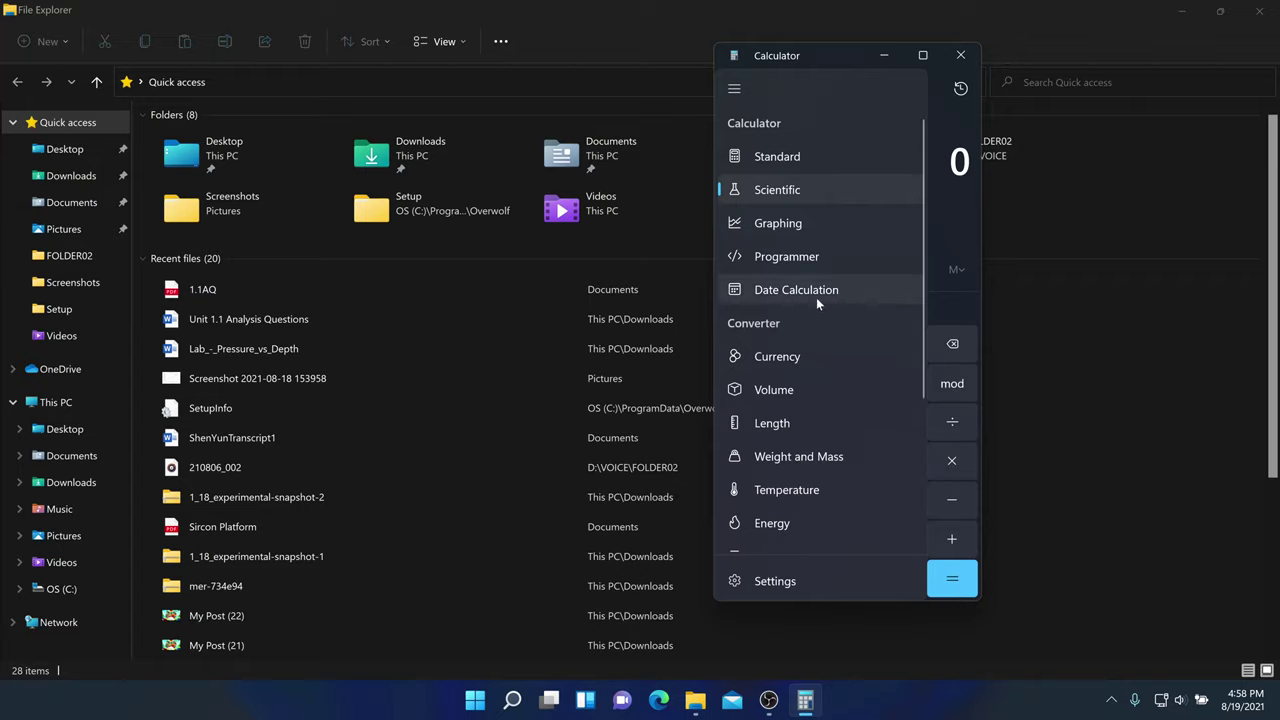
click(811, 227)
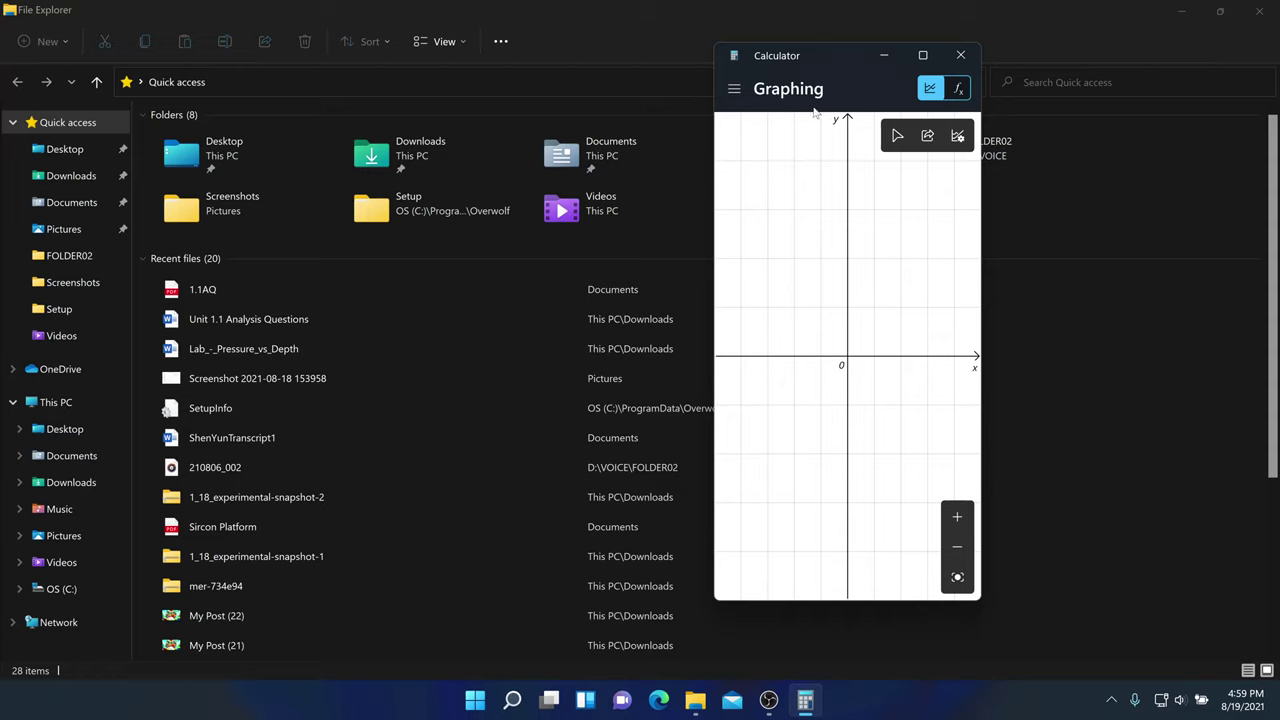
click(735, 88)
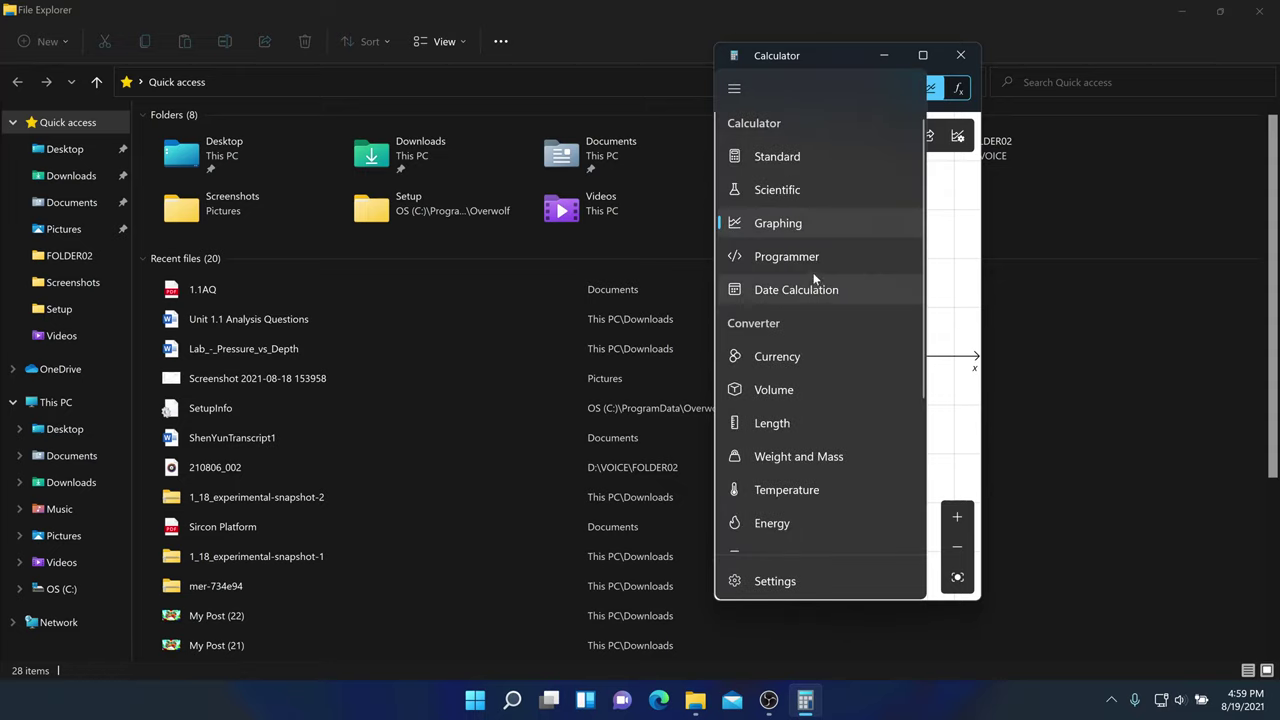
click(816, 255)
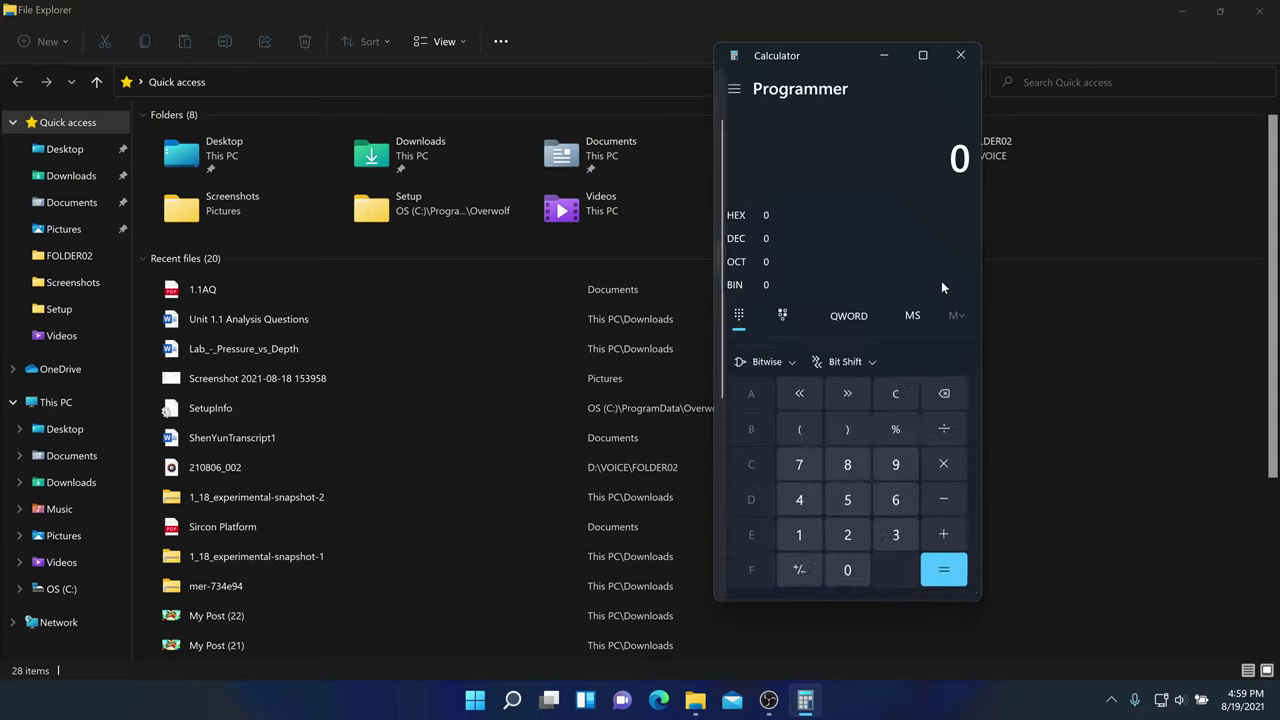
Switch Calculator to Date Calculation and view its available calculation types without changing the selection
click(734, 90)
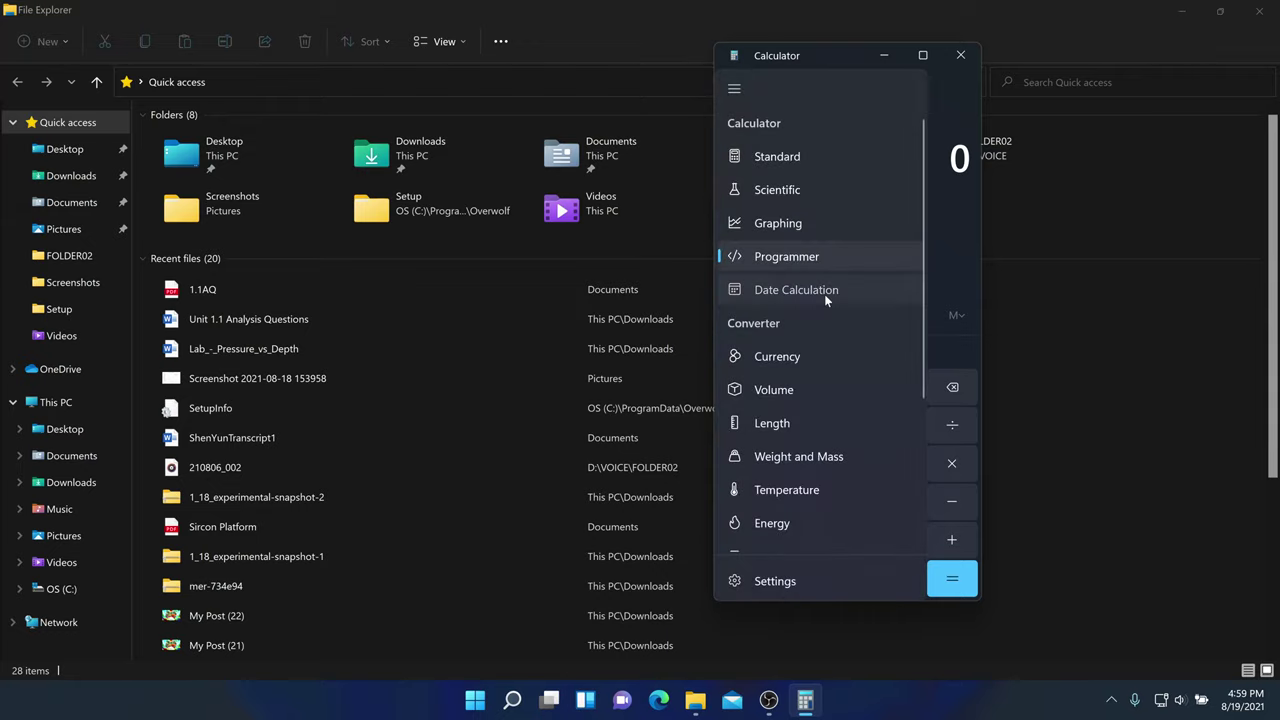
click(824, 292)
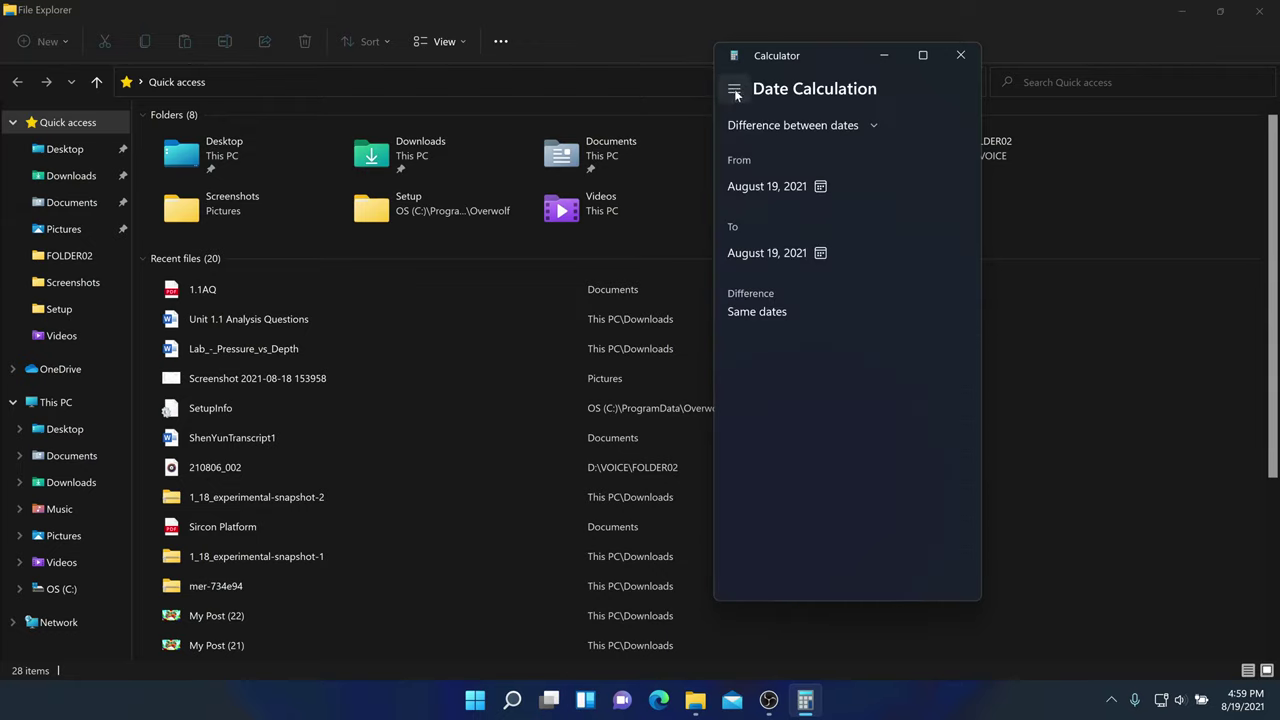
click(776, 123)
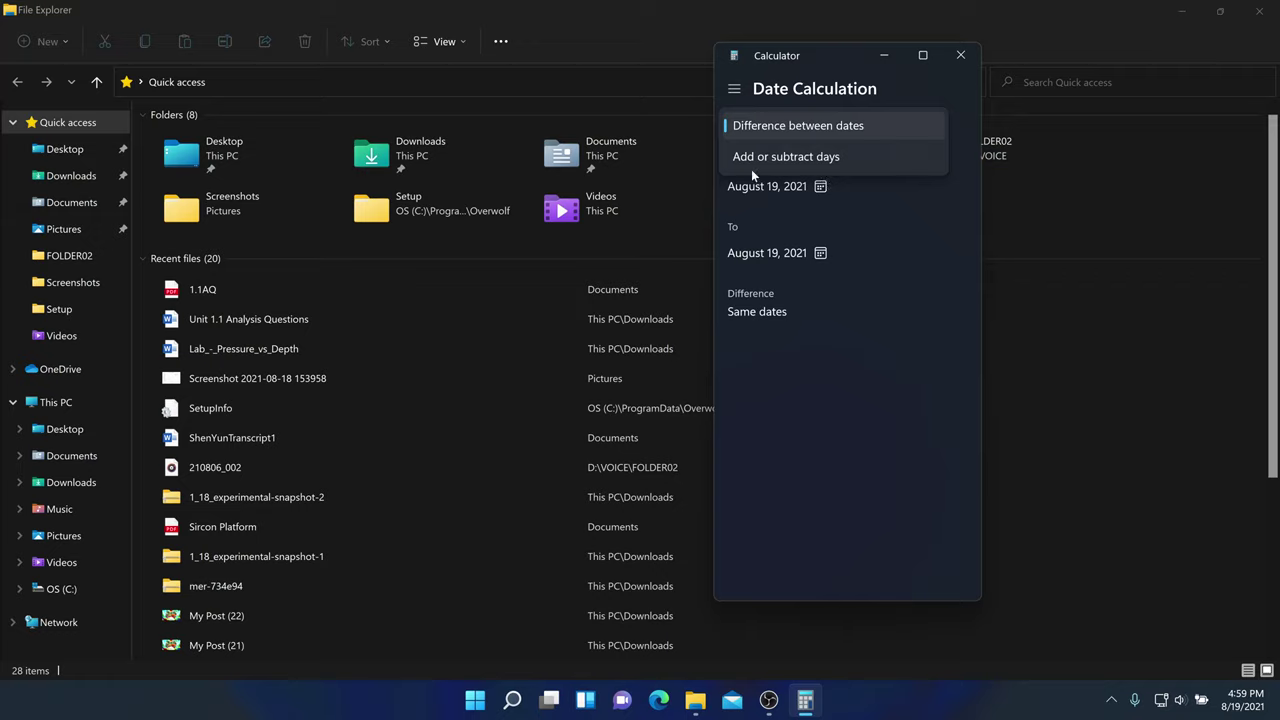
click(738, 88)
Browse Calculator's converter list from Currency to Angle and open the Pressure converter
click(738, 88)
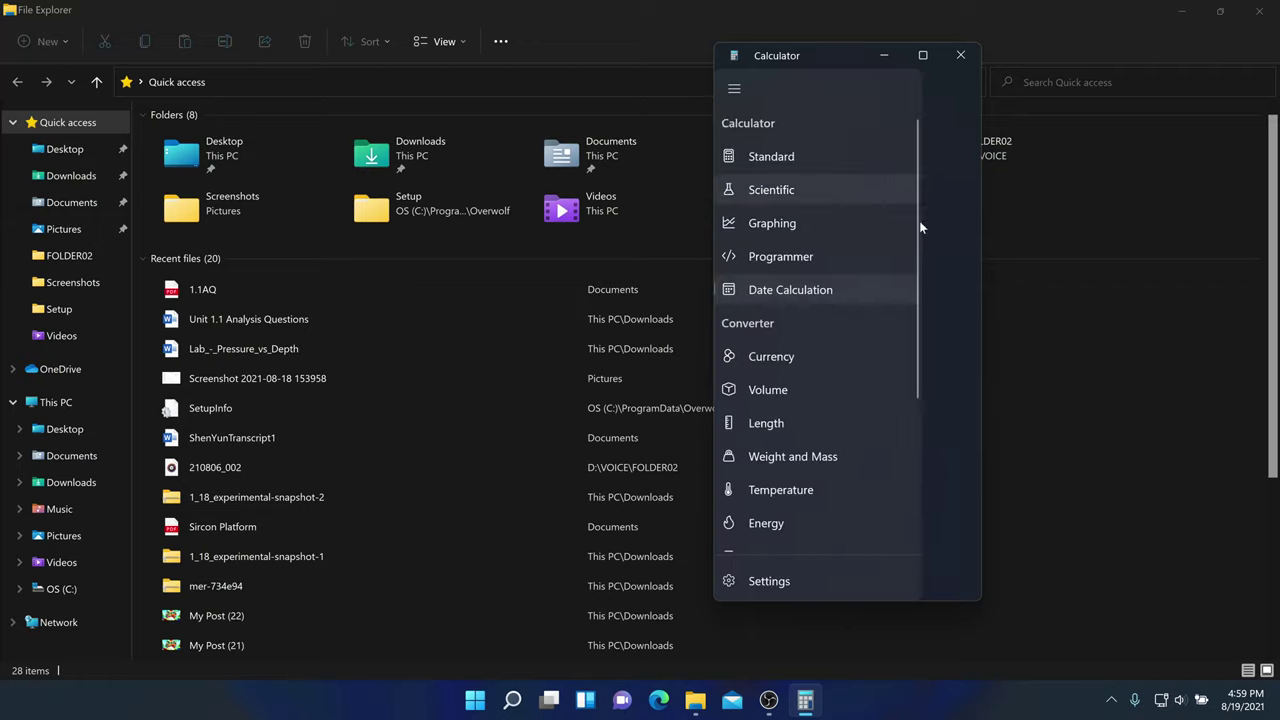
scroll(808, 364, down, 5)
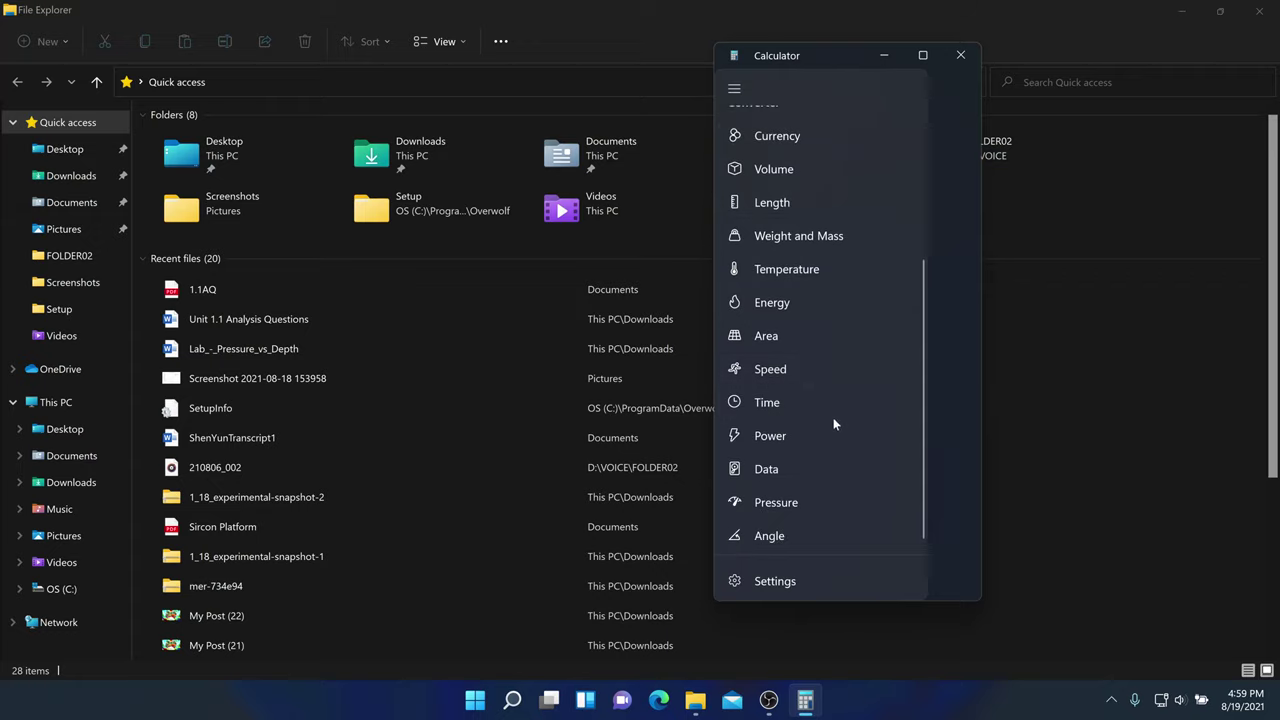
scroll(823, 505, up, 3)
scroll(824, 510, down, 3)
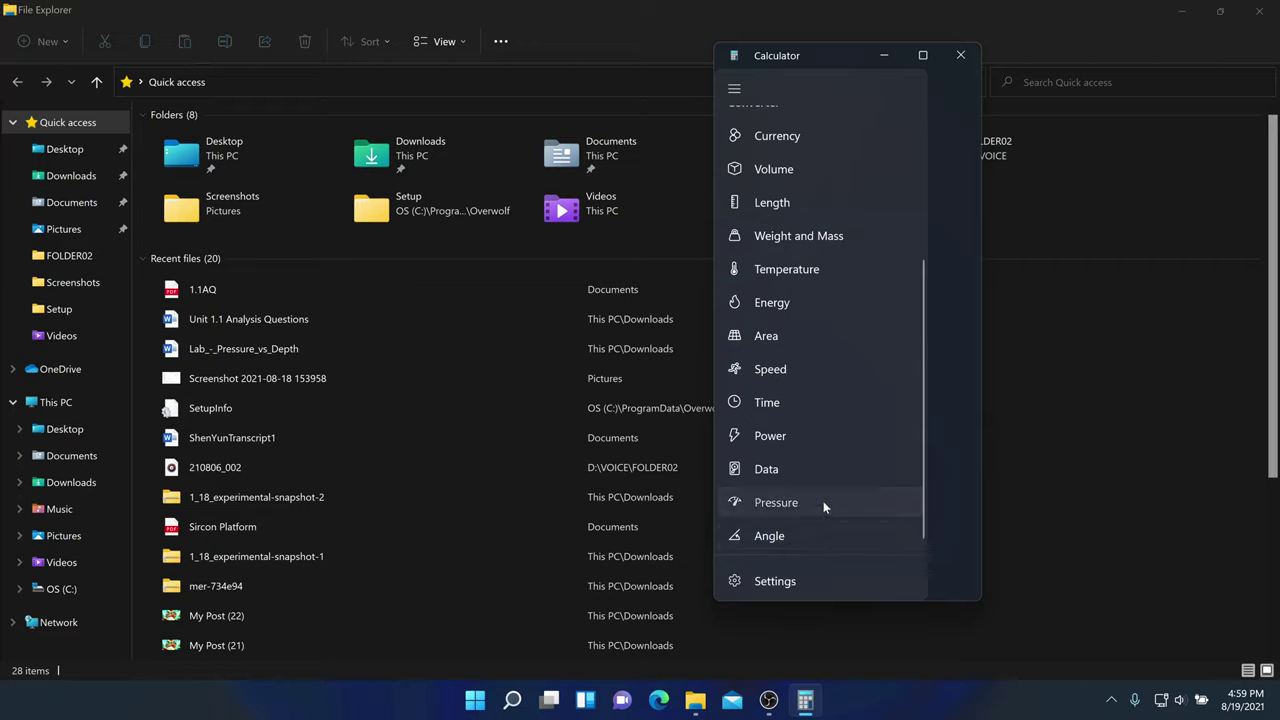
click(823, 503)
View the unit choices for both values of the Pressure converter and reopen Calculator's mode list
click(758, 181)
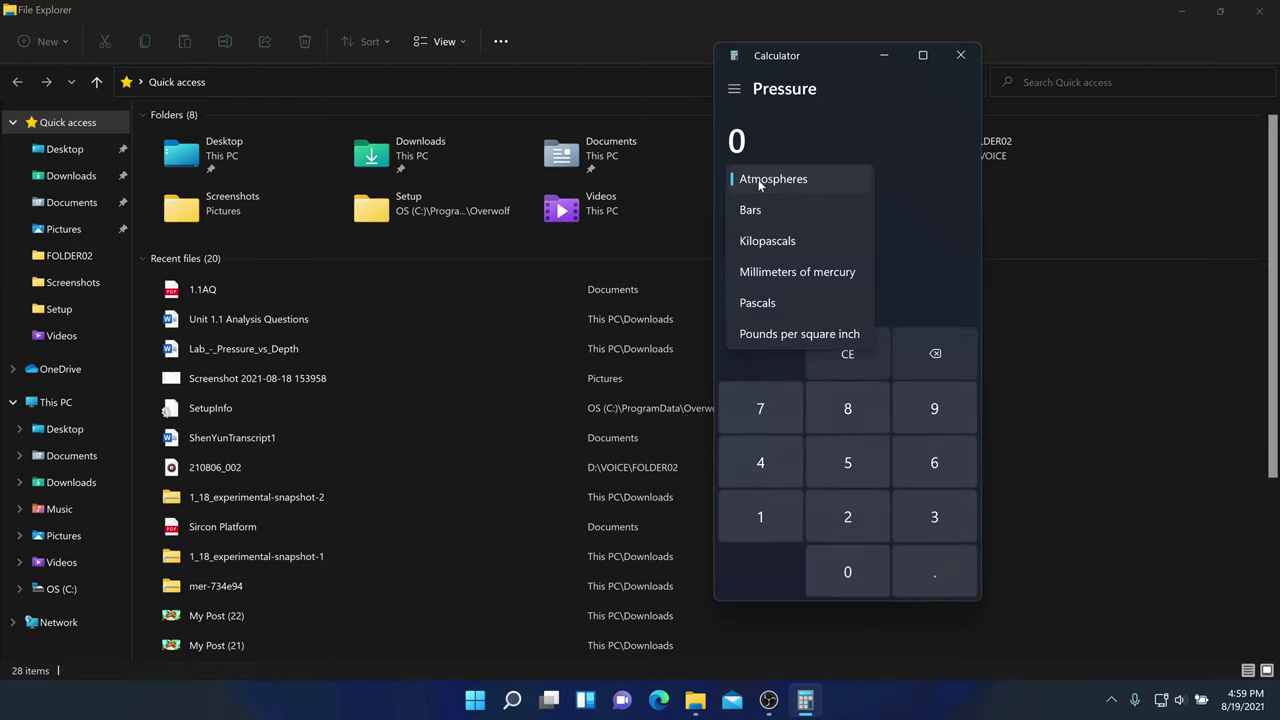
click(758, 181)
click(749, 272)
click(774, 119)
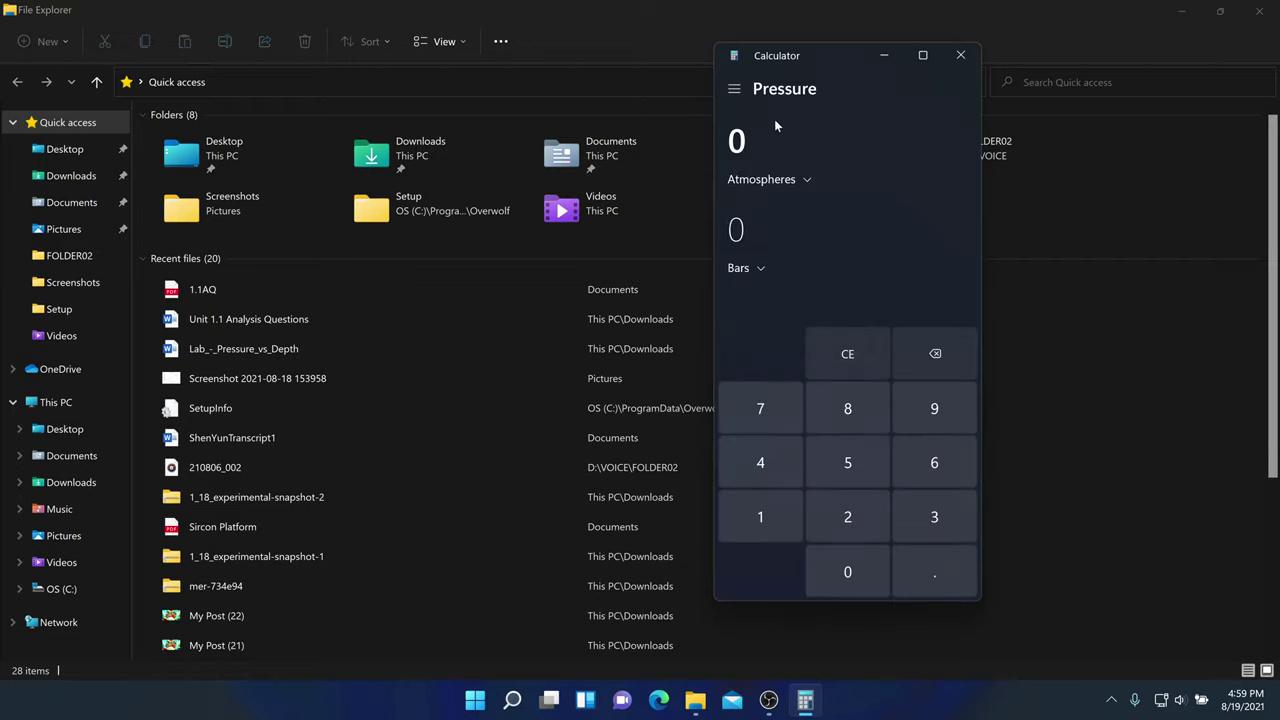
click(750, 280)
click(734, 89)
click(734, 89)
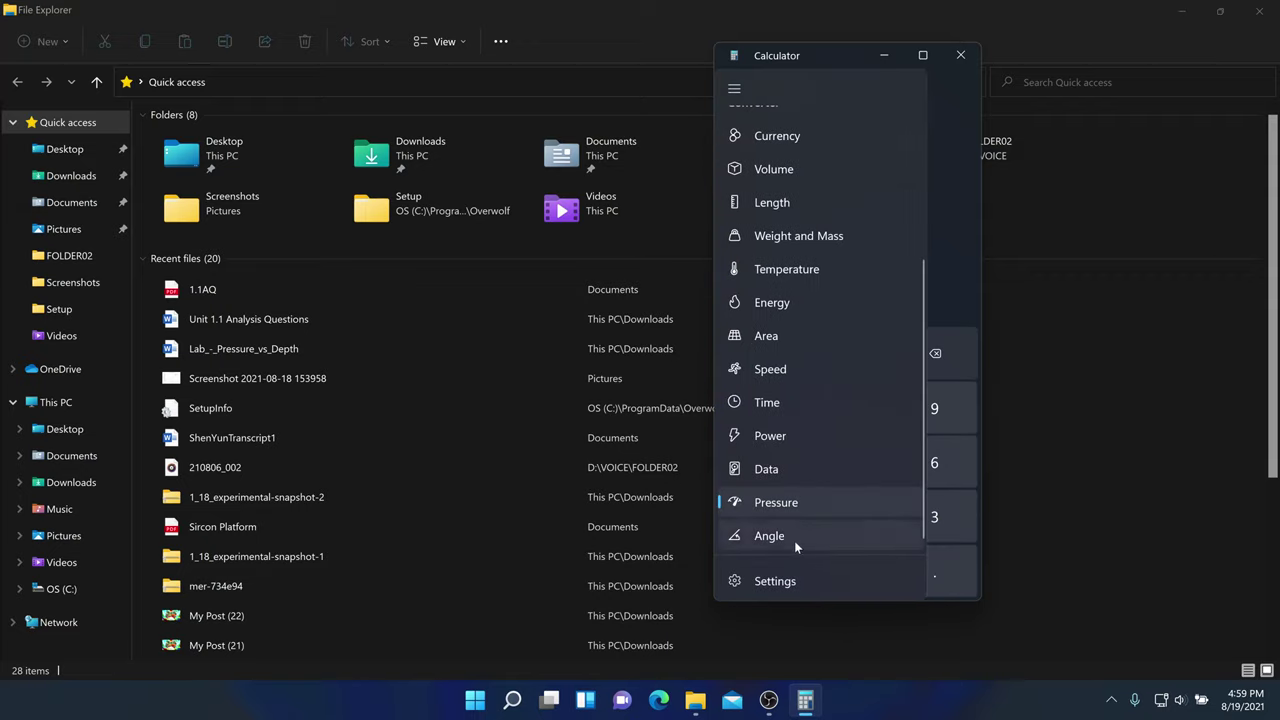
Switch Calculator to the Angle converter, view the unit choices for both values, and close Calculator
click(794, 537)
click(757, 179)
click(838, 179)
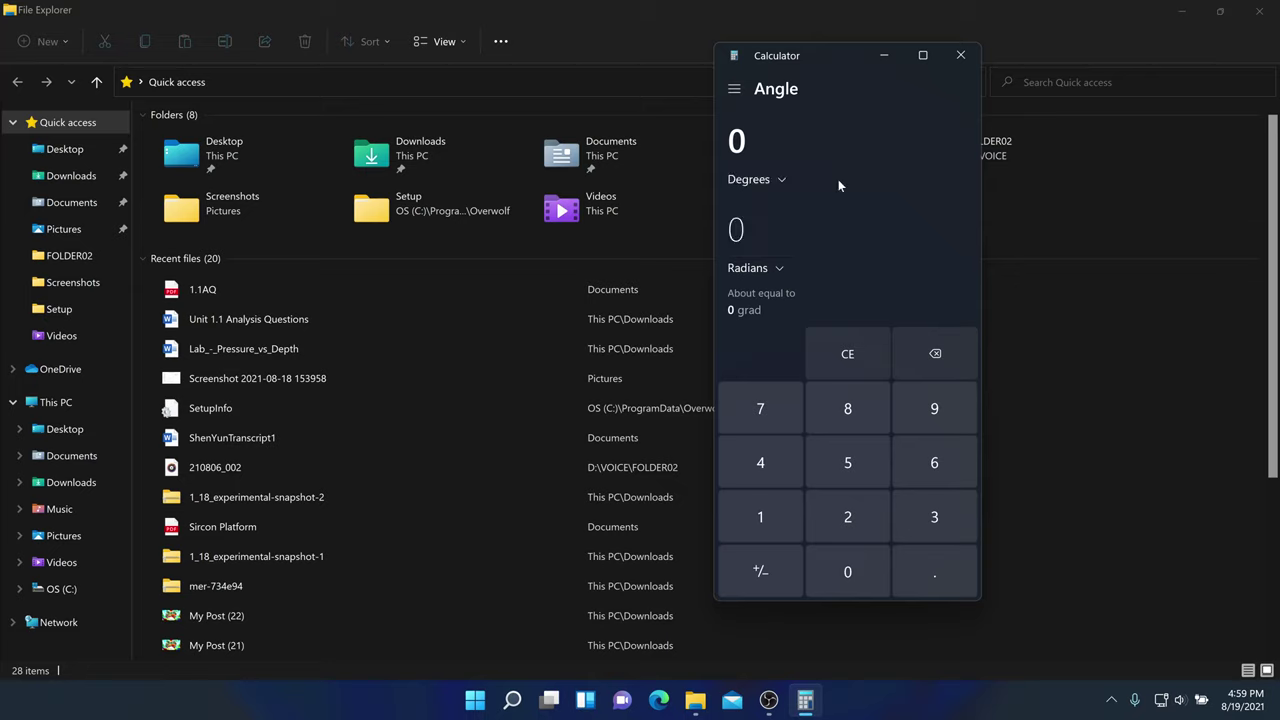
click(757, 270)
click(880, 279)
click(766, 270)
click(851, 241)
click(960, 55)
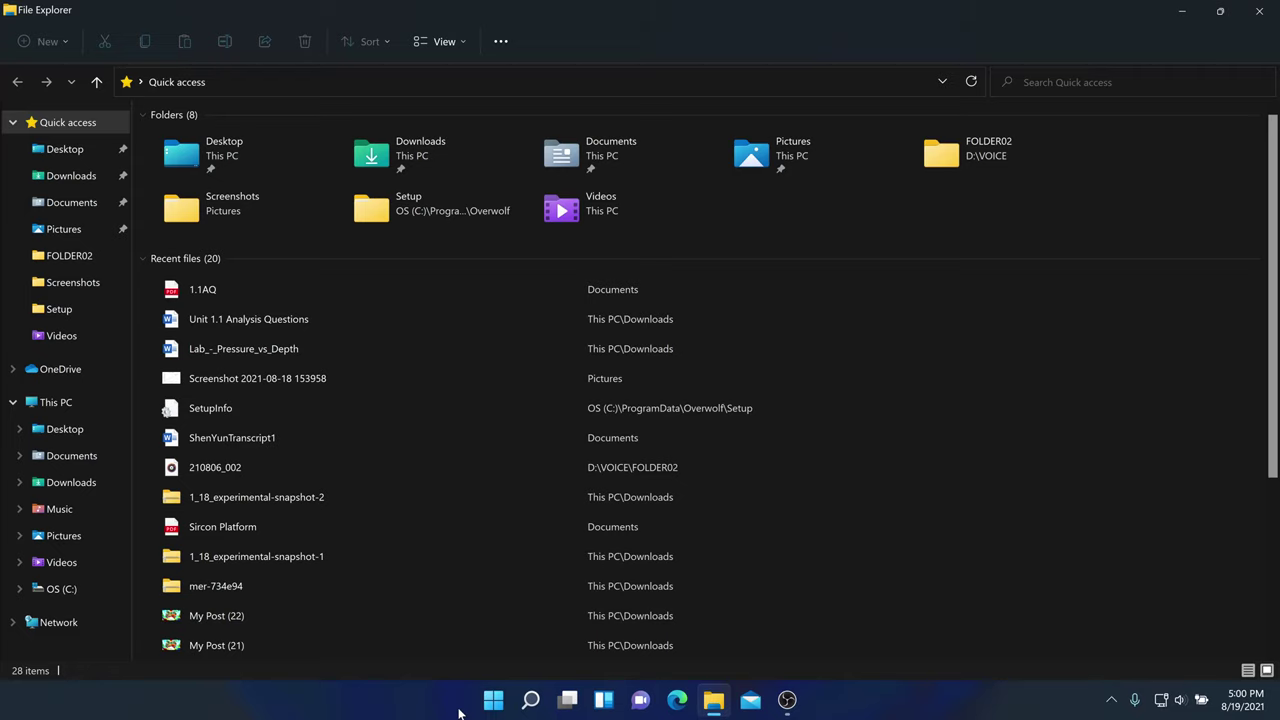
Close the File Explorer window and reopen it at Quick access
click(1262, 10)
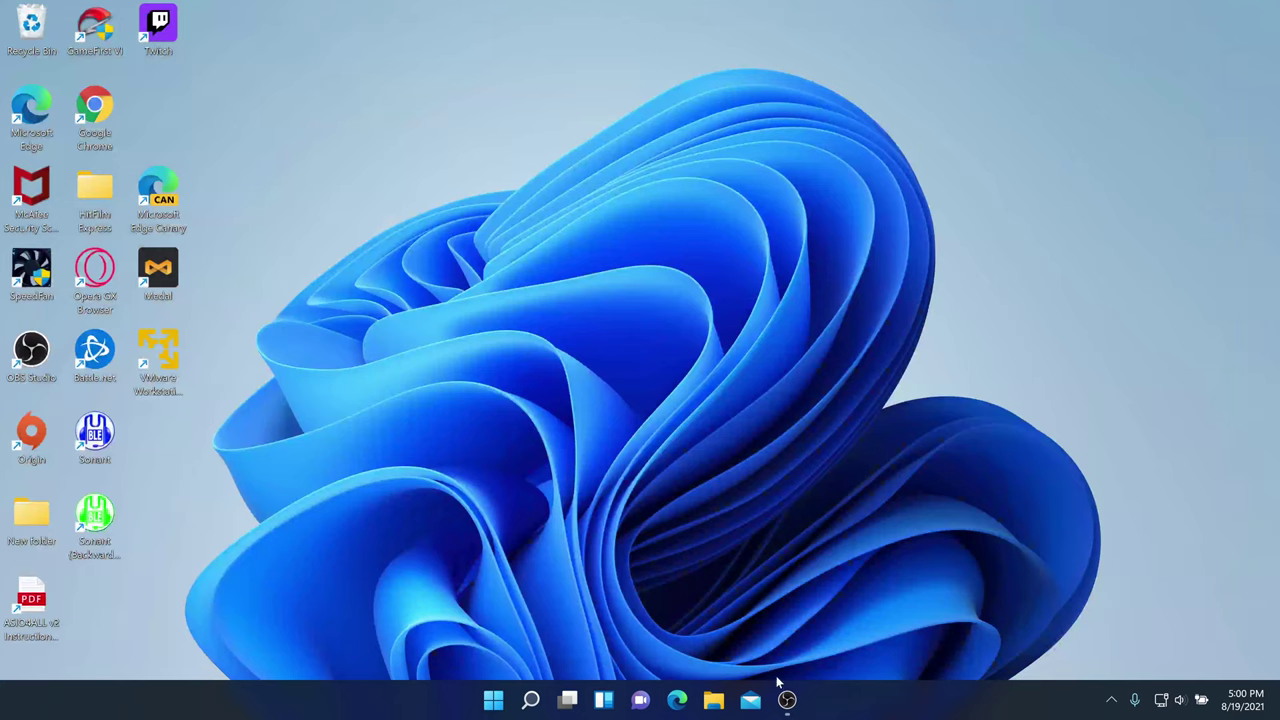
click(706, 706)
click(710, 706)
click(711, 710)
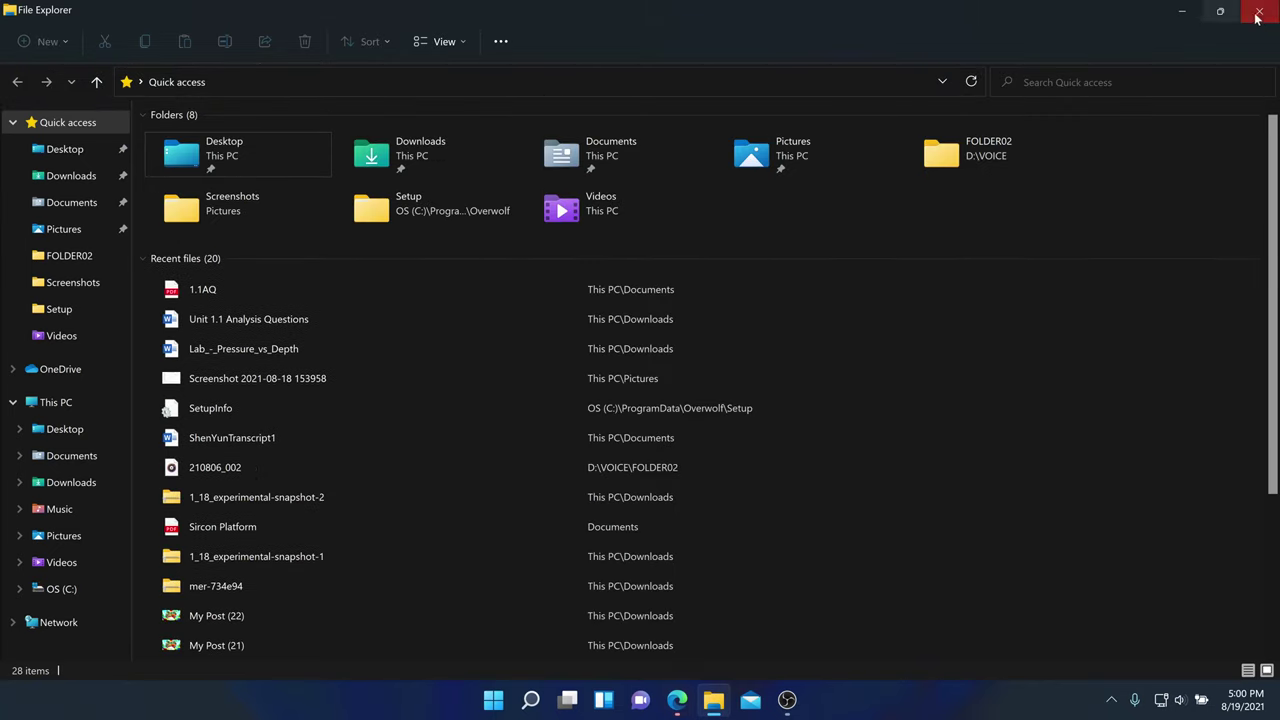
Open Microsoft Edge, view its tab actions including the vertical tabs option, and dismiss them without choosing any
click(677, 700)
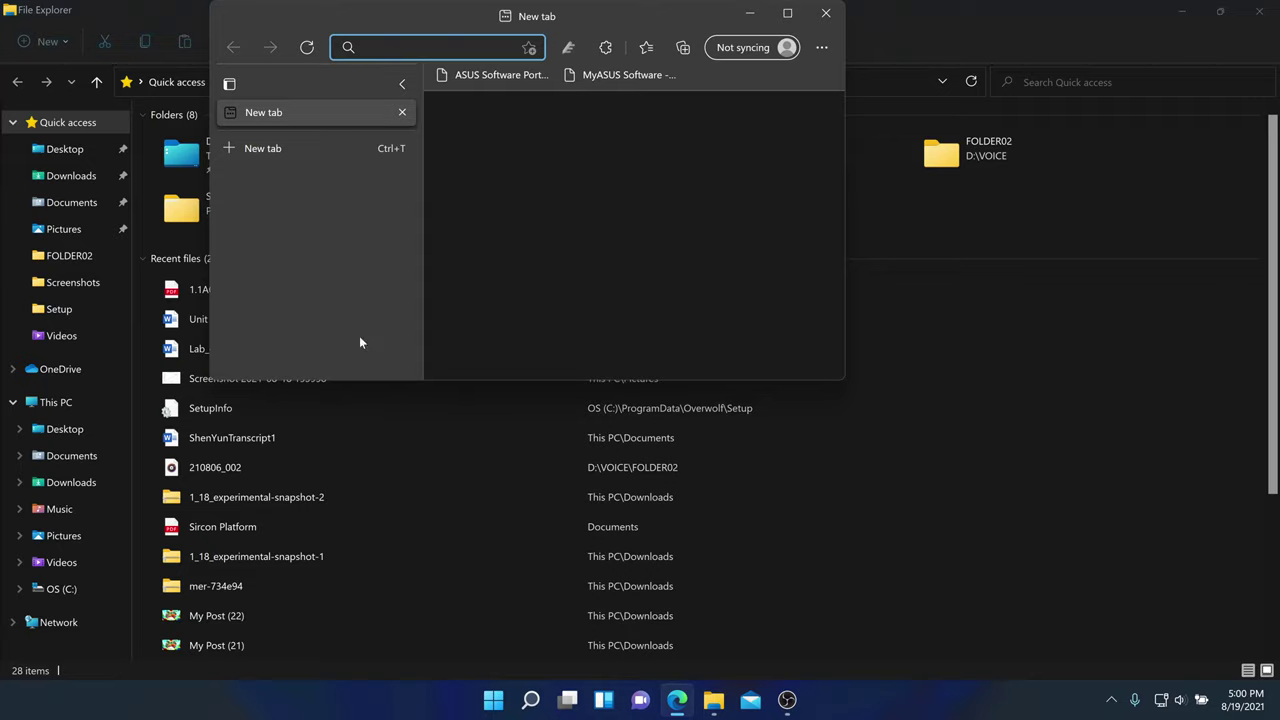
click(231, 88)
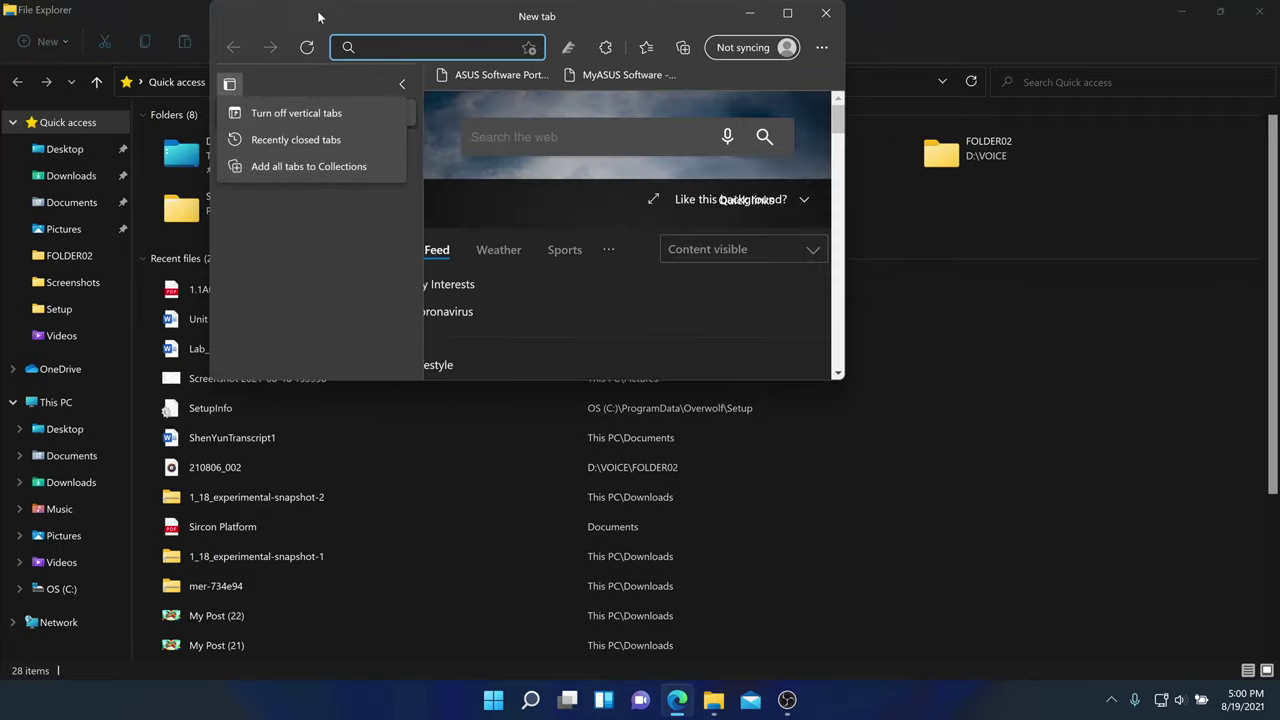
click(366, 81)
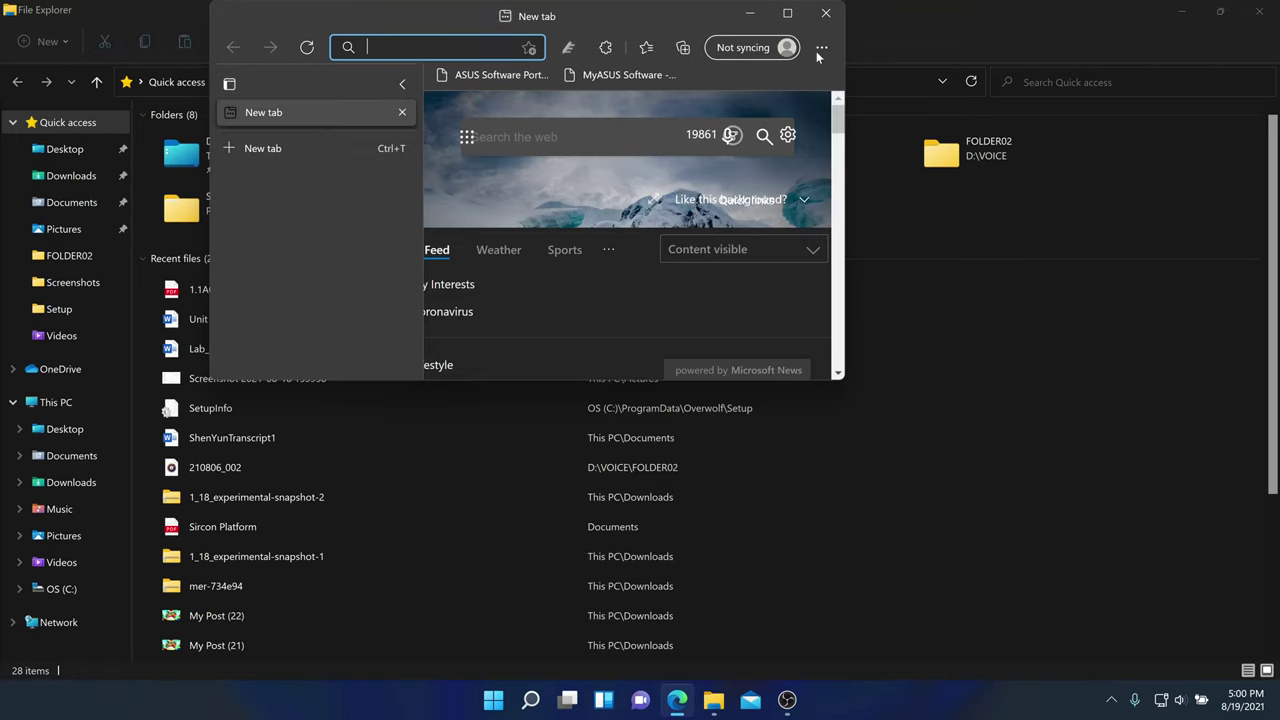
View Edge's main list of browser commands and close both Edge and File Explorer
click(822, 47)
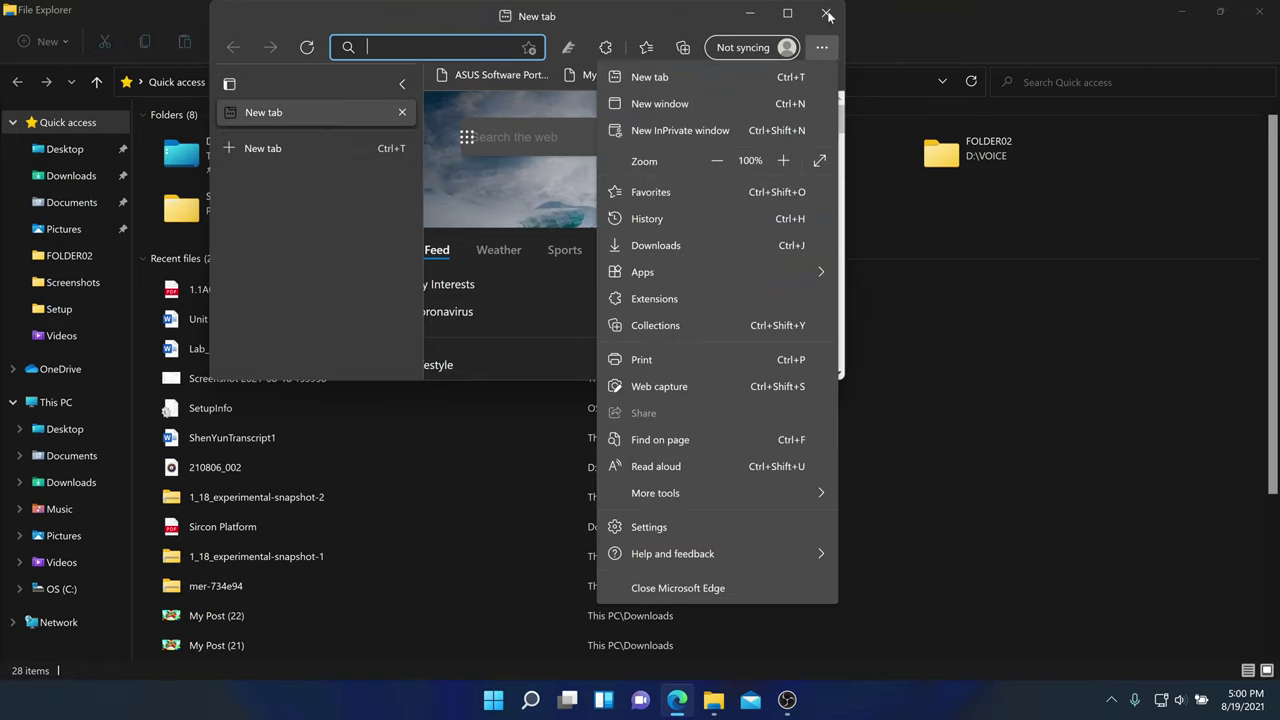
click(826, 13)
click(826, 13)
double_click(827, 12)
double_click(827, 12)
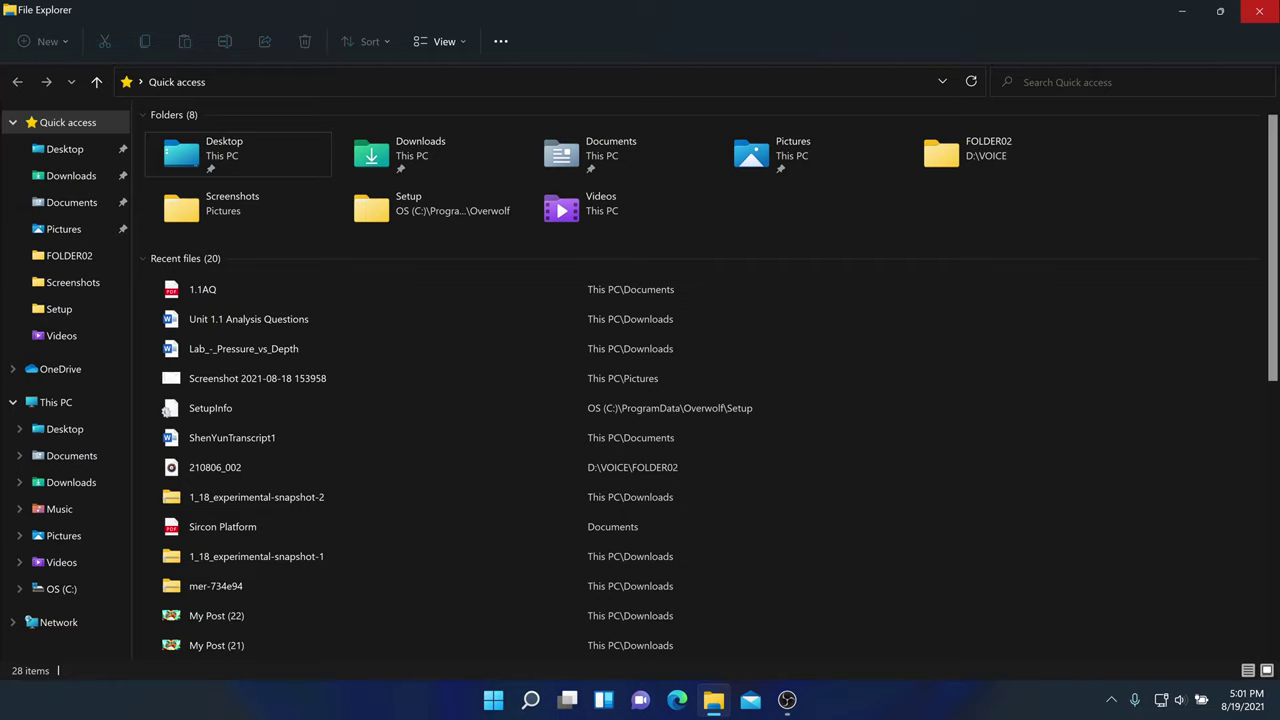
click(1258, 10)
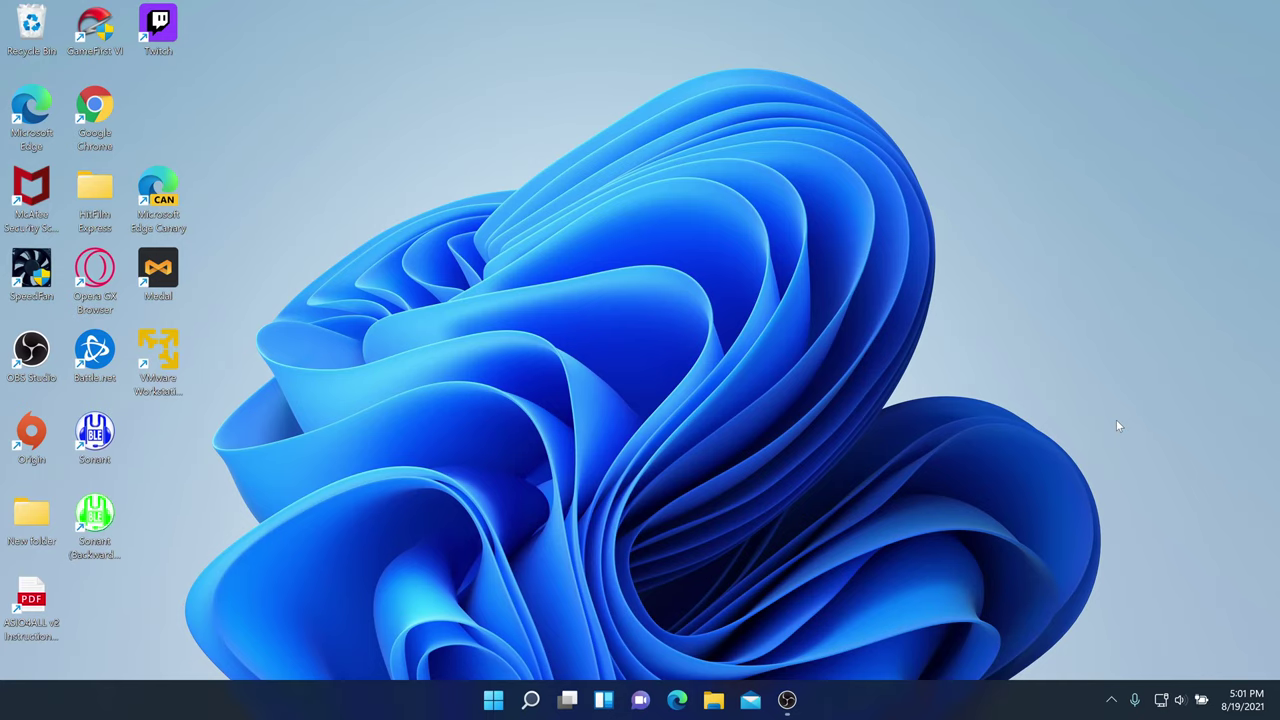
View the Insider channel choices in the Windows Insider Program settings under Windows Update, and close Settings
click(493, 700)
click(600, 285)
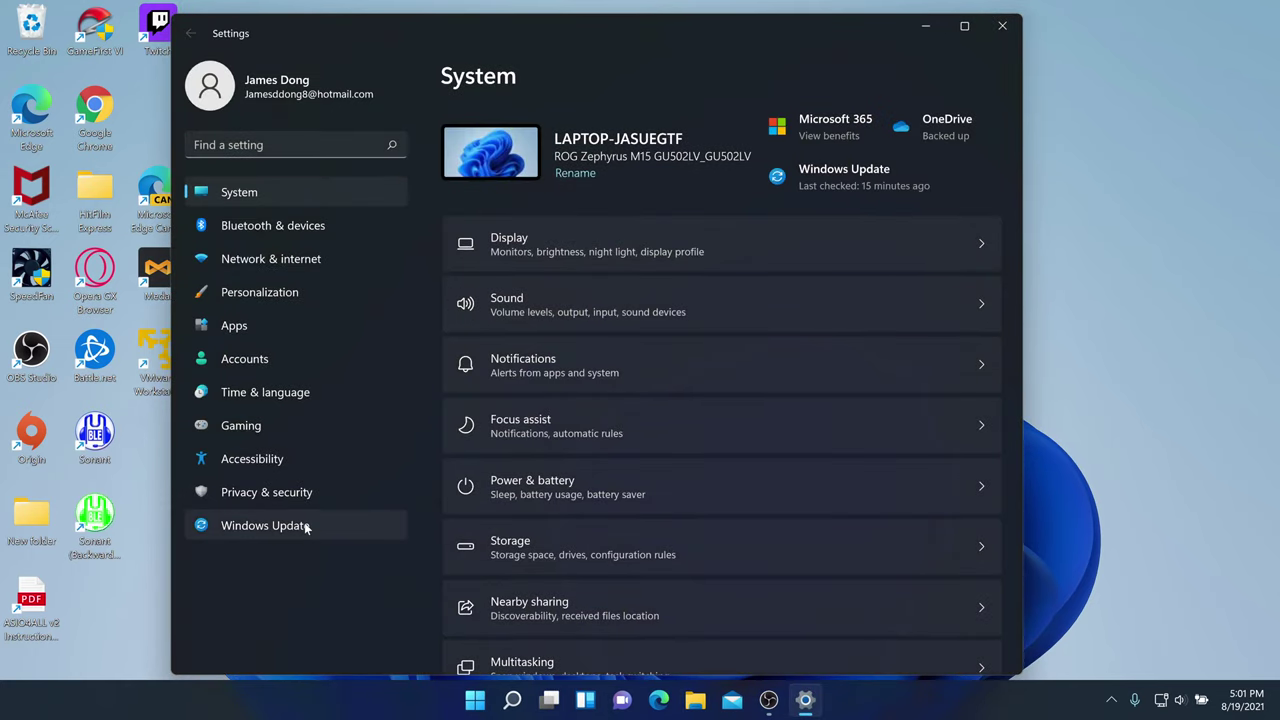
click(307, 527)
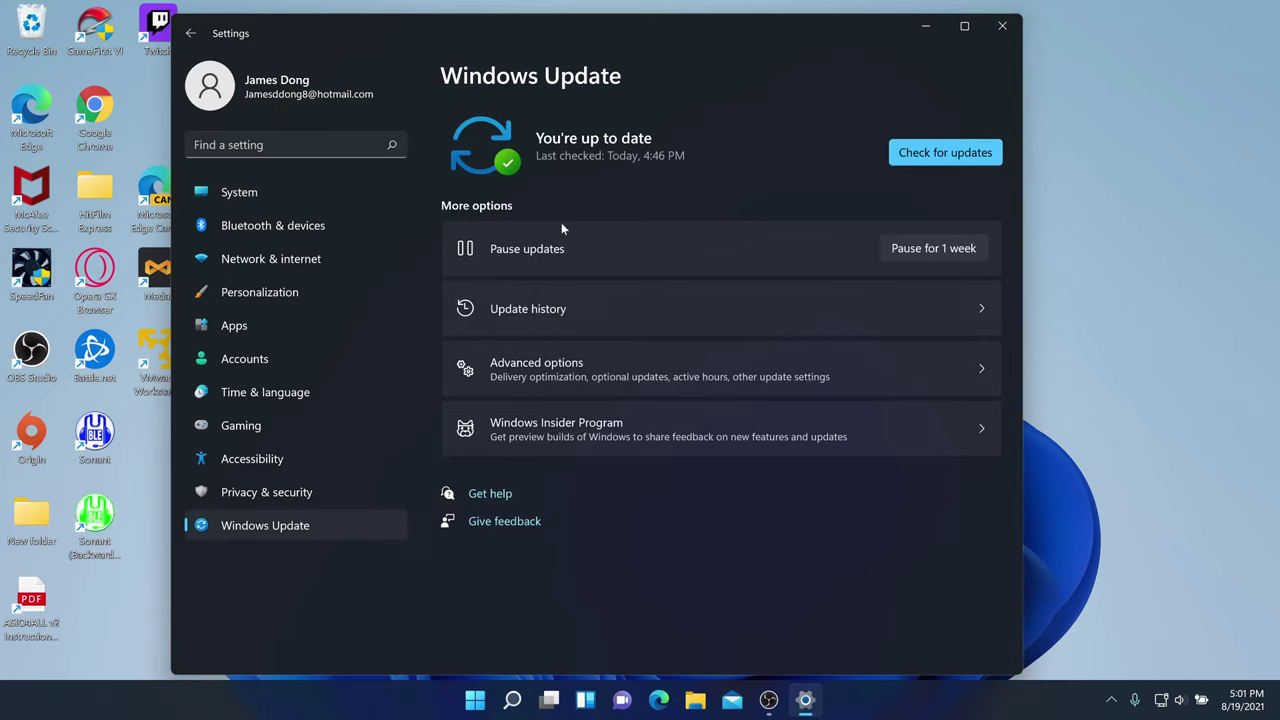
click(617, 438)
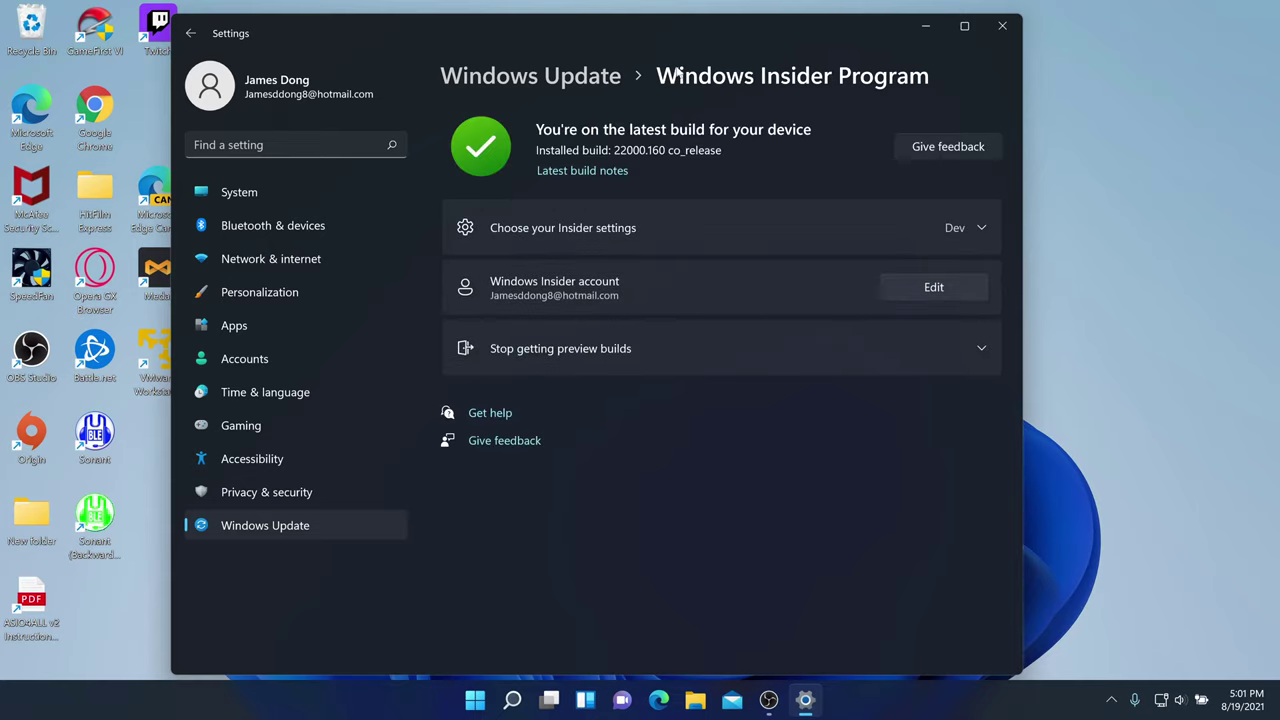
click(579, 67)
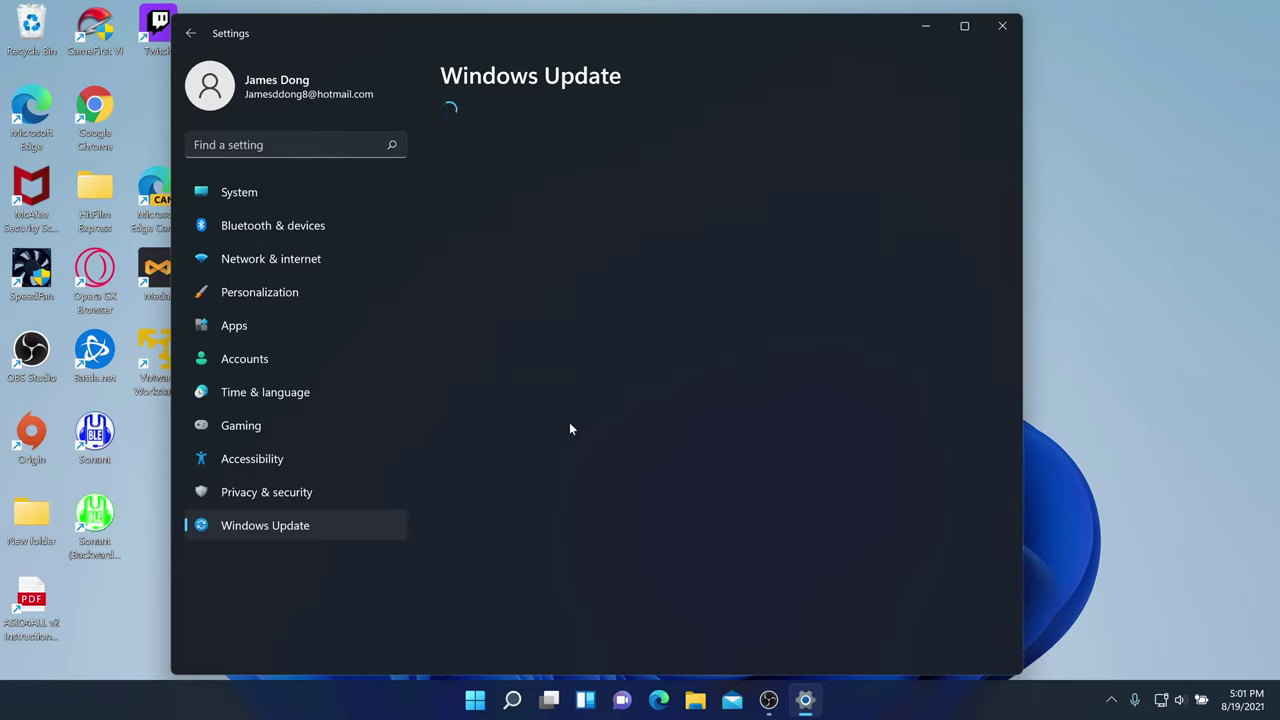
click(529, 439)
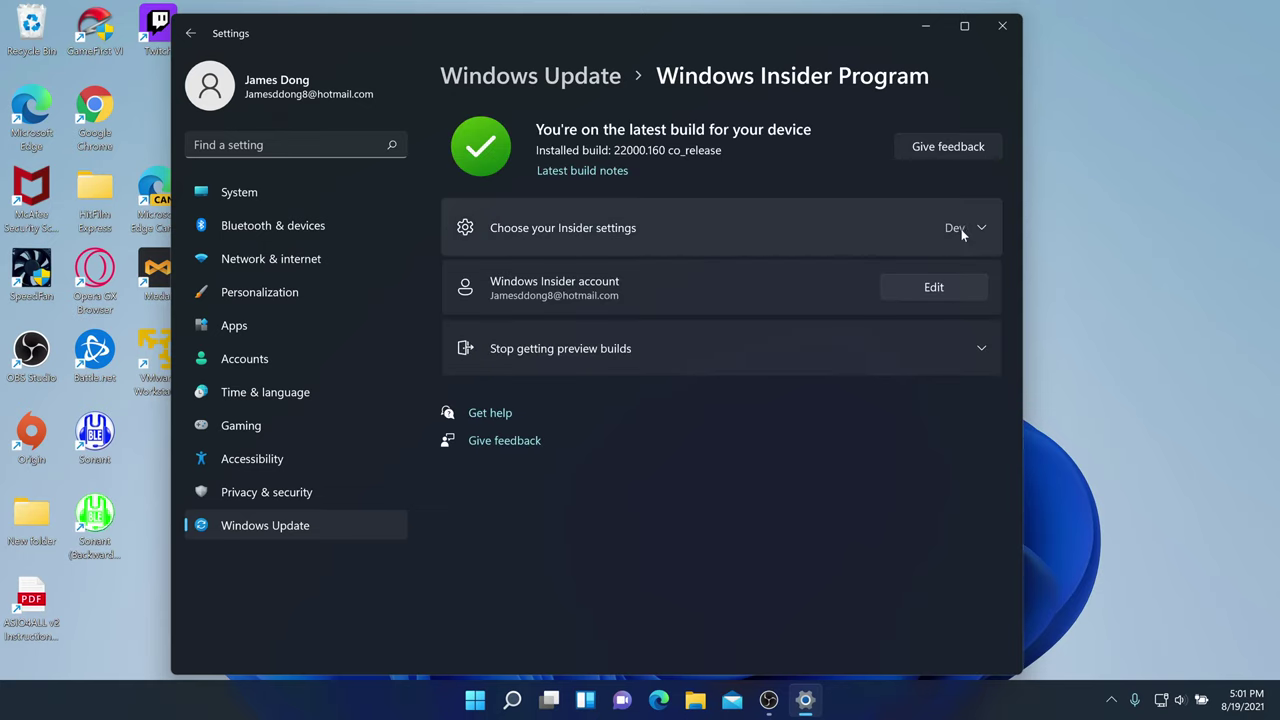
click(958, 231)
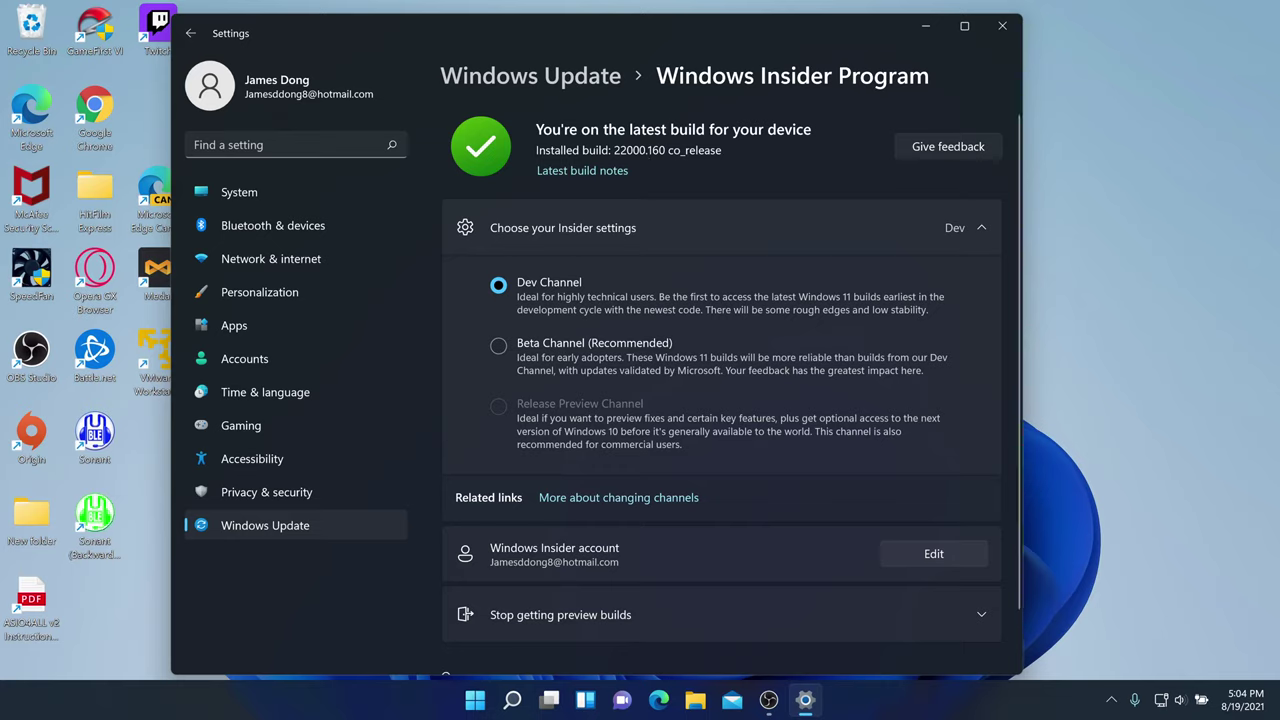
click(1002, 25)
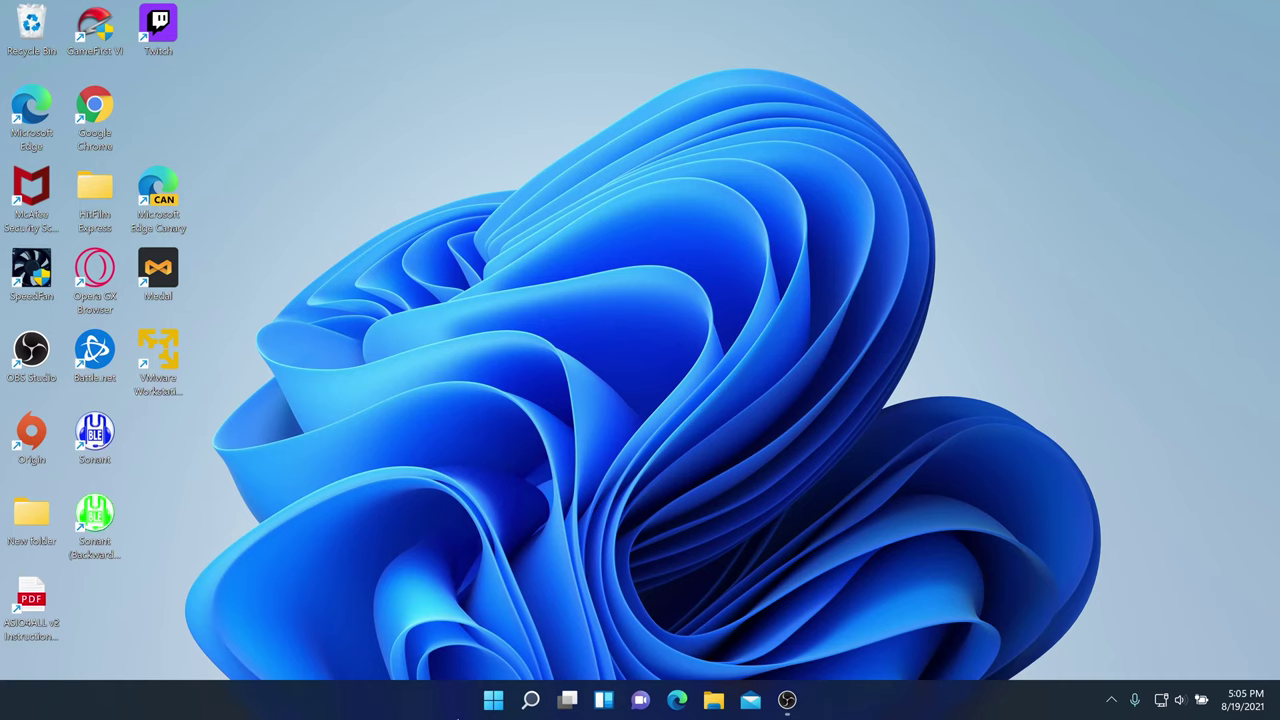
Open and dismiss the Start menu twice to view its pinned apps and recommended files
click(493, 700)
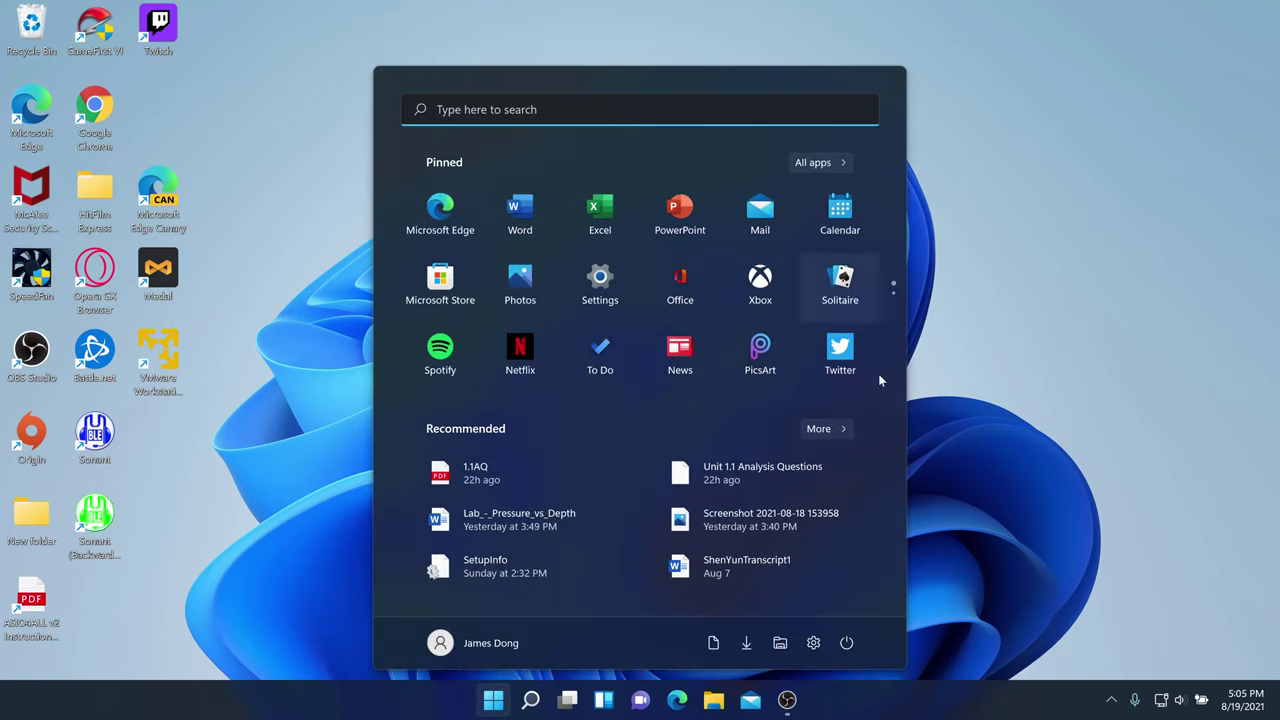
click(1097, 185)
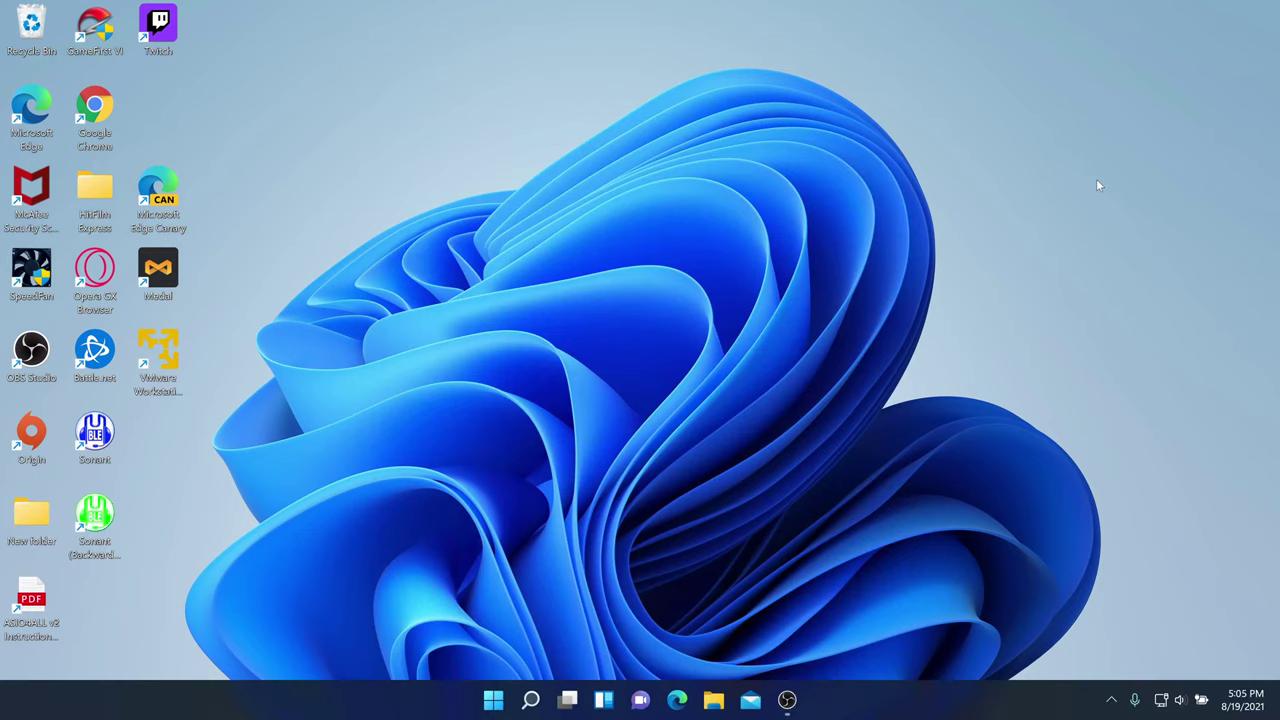
click(493, 700)
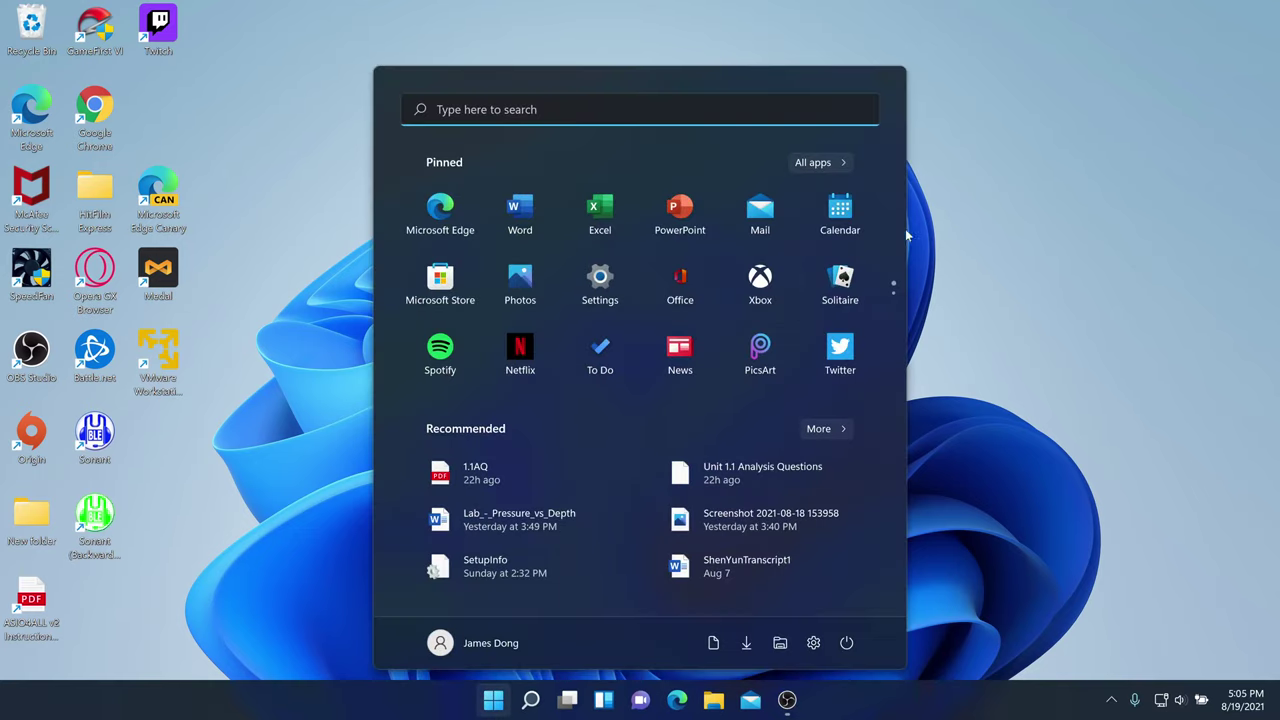
click(1165, 204)
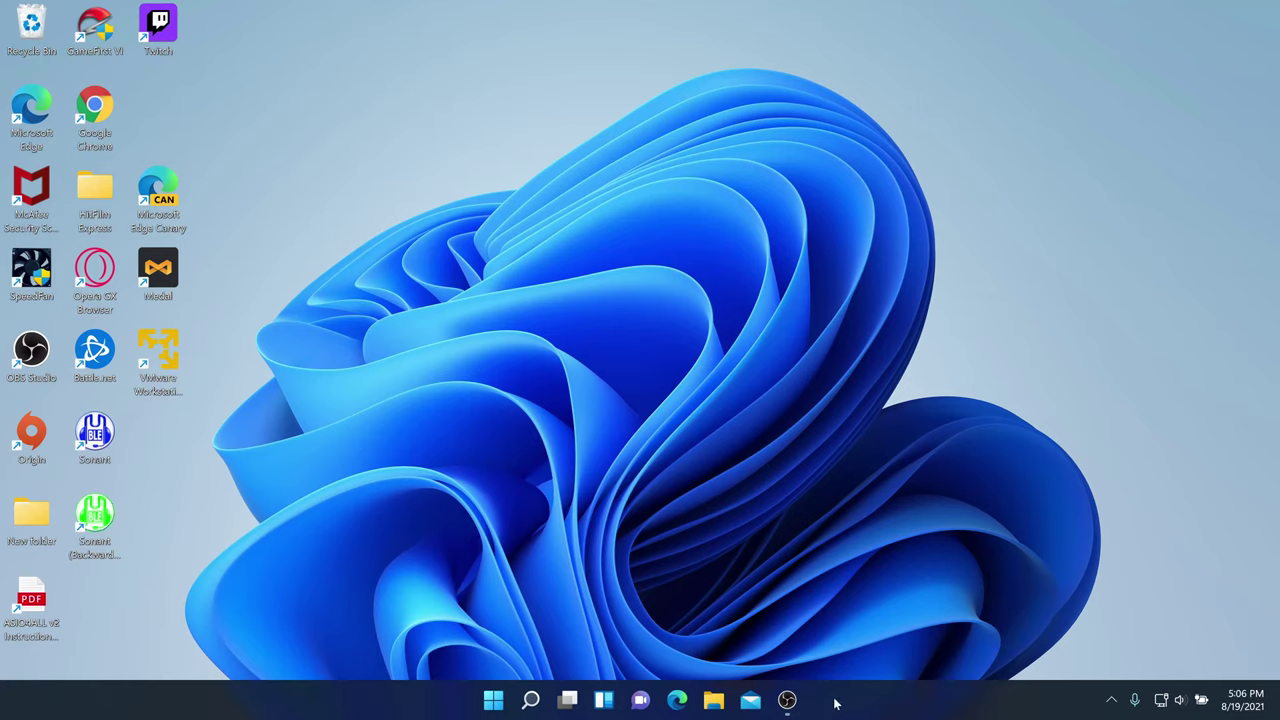
Open File Explorer to show the Quick access view and close it again
mouse_move(776, 707)
click(713, 699)
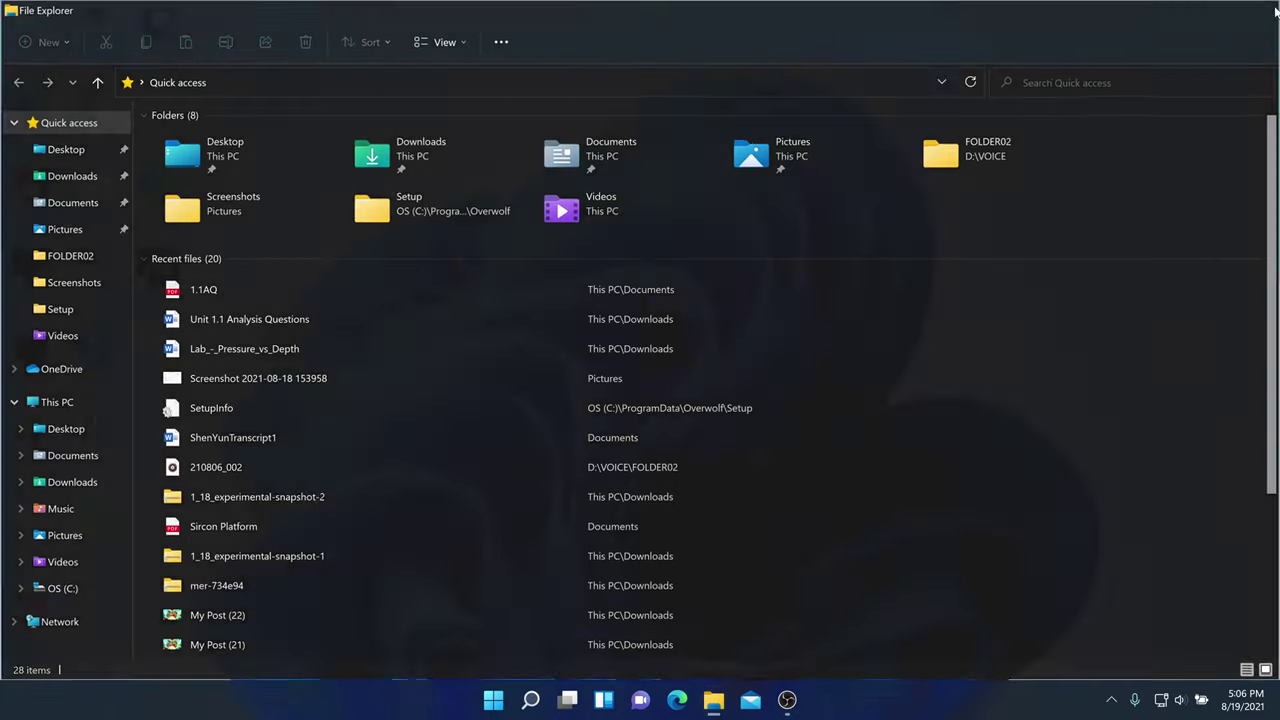
click(1275, 10)
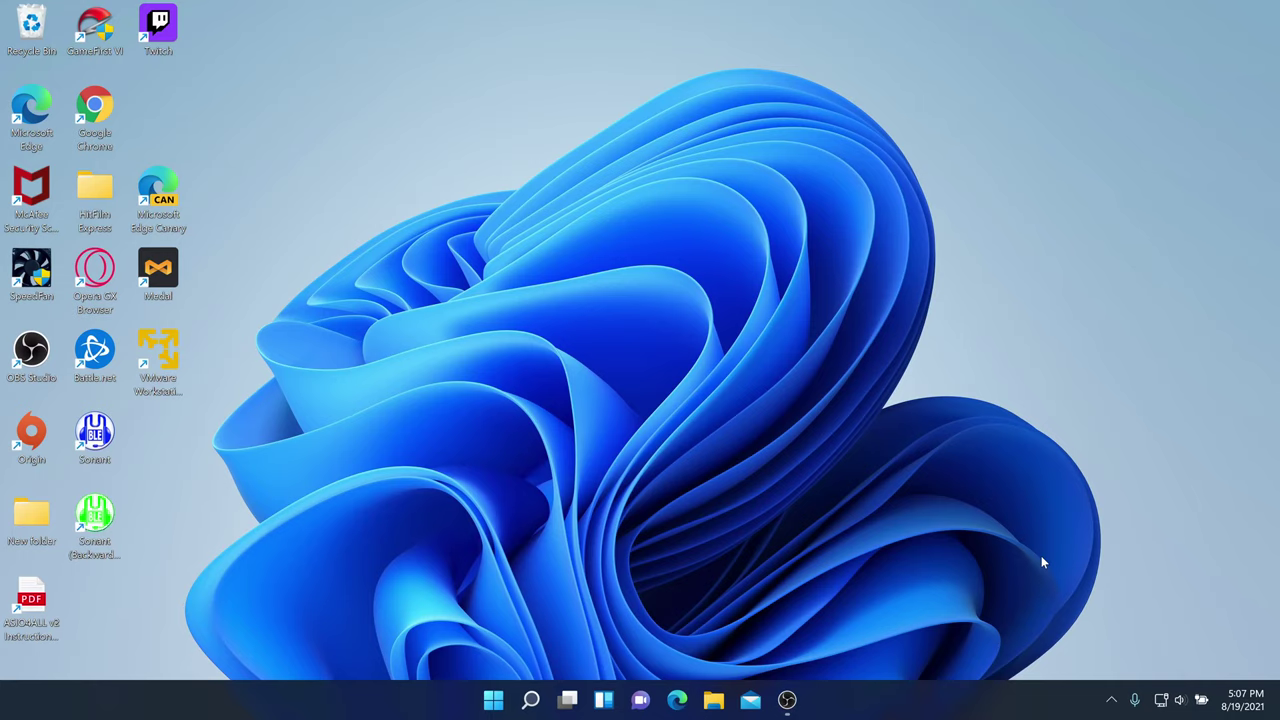
View the taskbar calendar and the quick settings for network, Bluetooth, brightness and volume
click(1186, 703)
click(1244, 700)
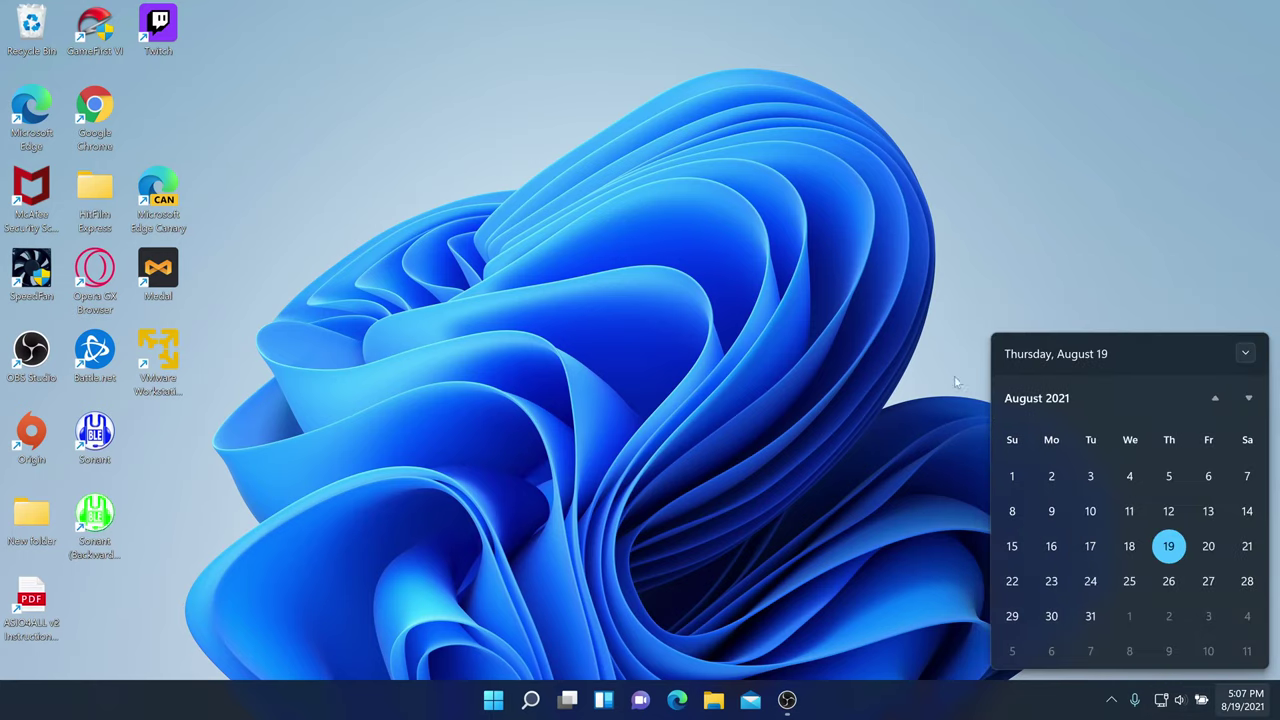
click(1034, 211)
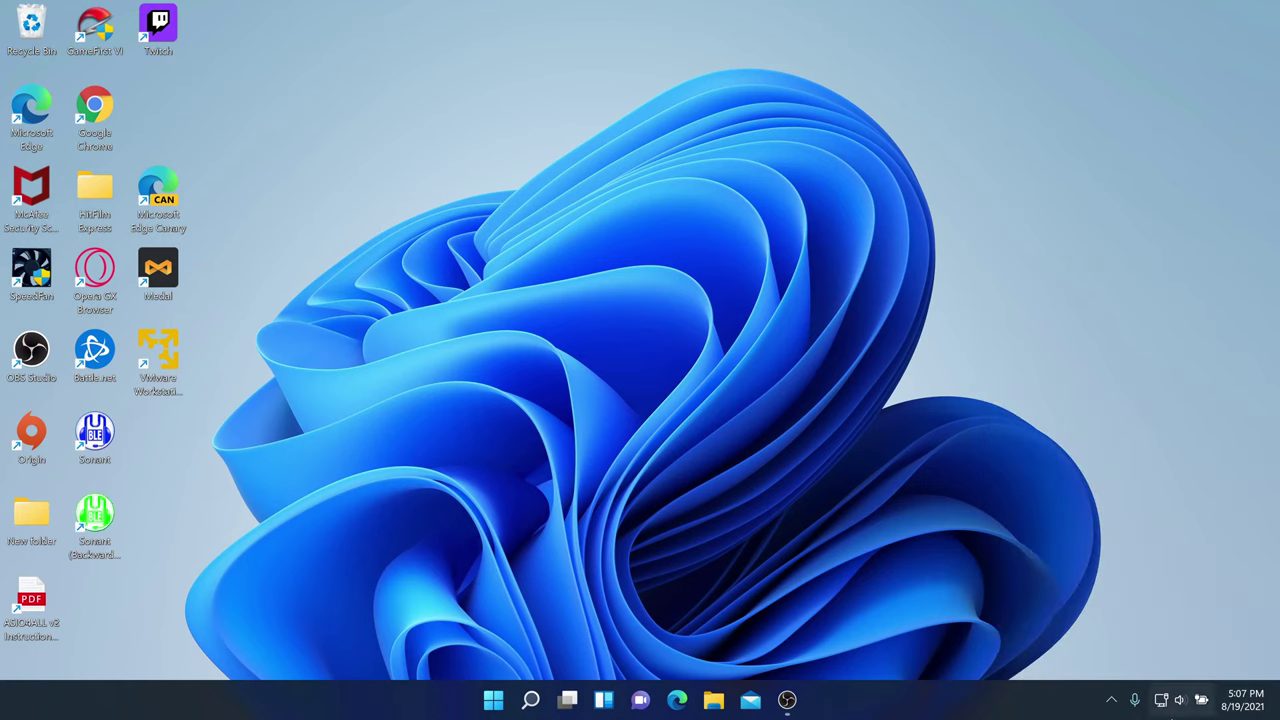
click(1176, 700)
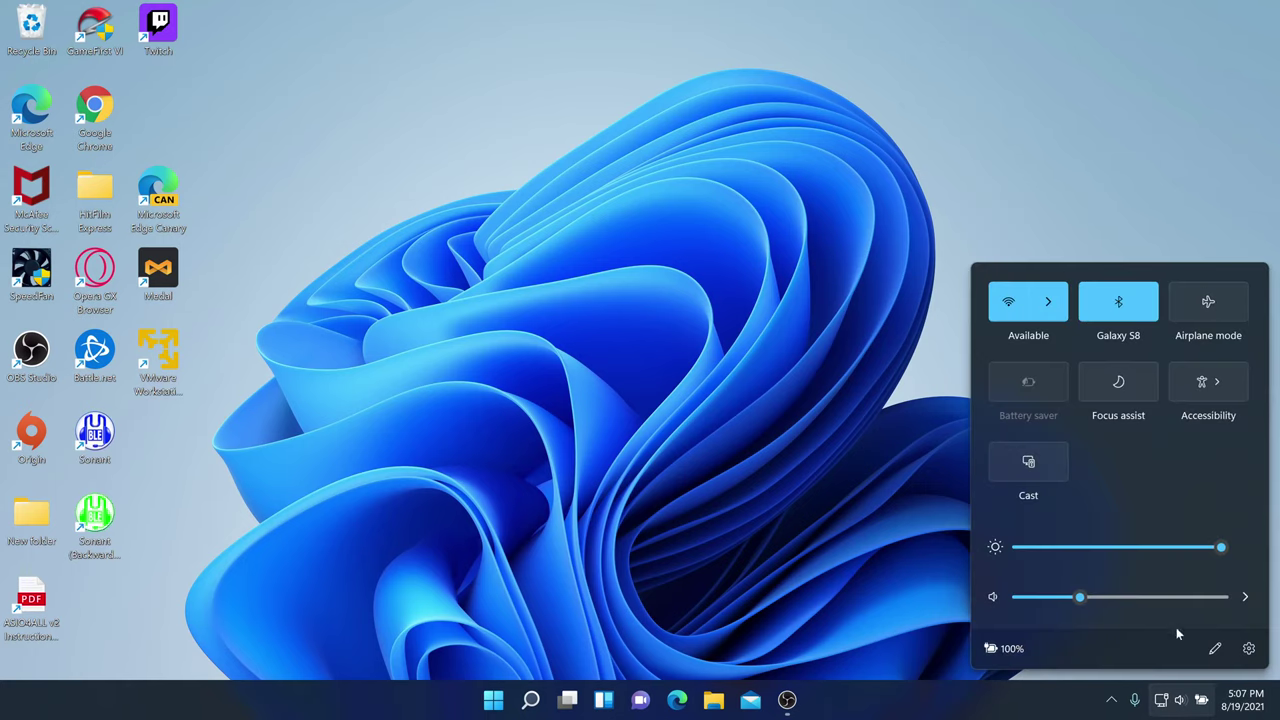
View the Sleep, Shut down and Restart power options in Start and dismiss them without choosing any
click(494, 700)
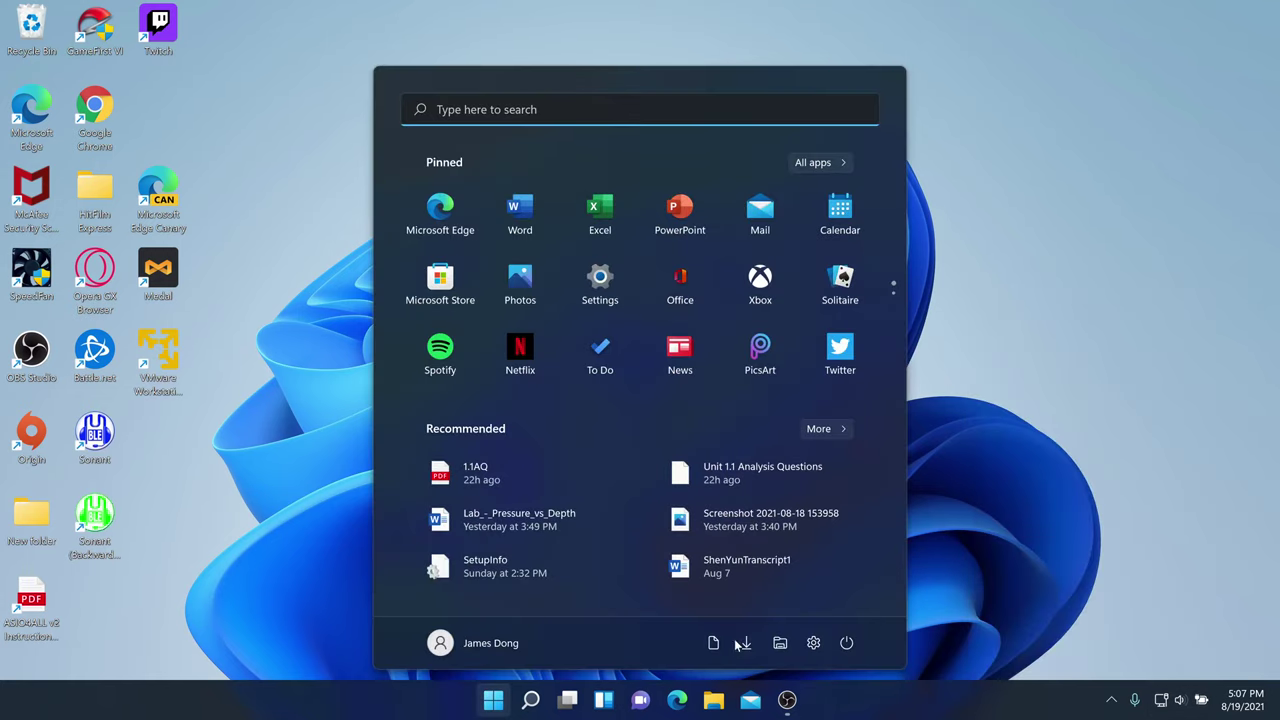
click(846, 644)
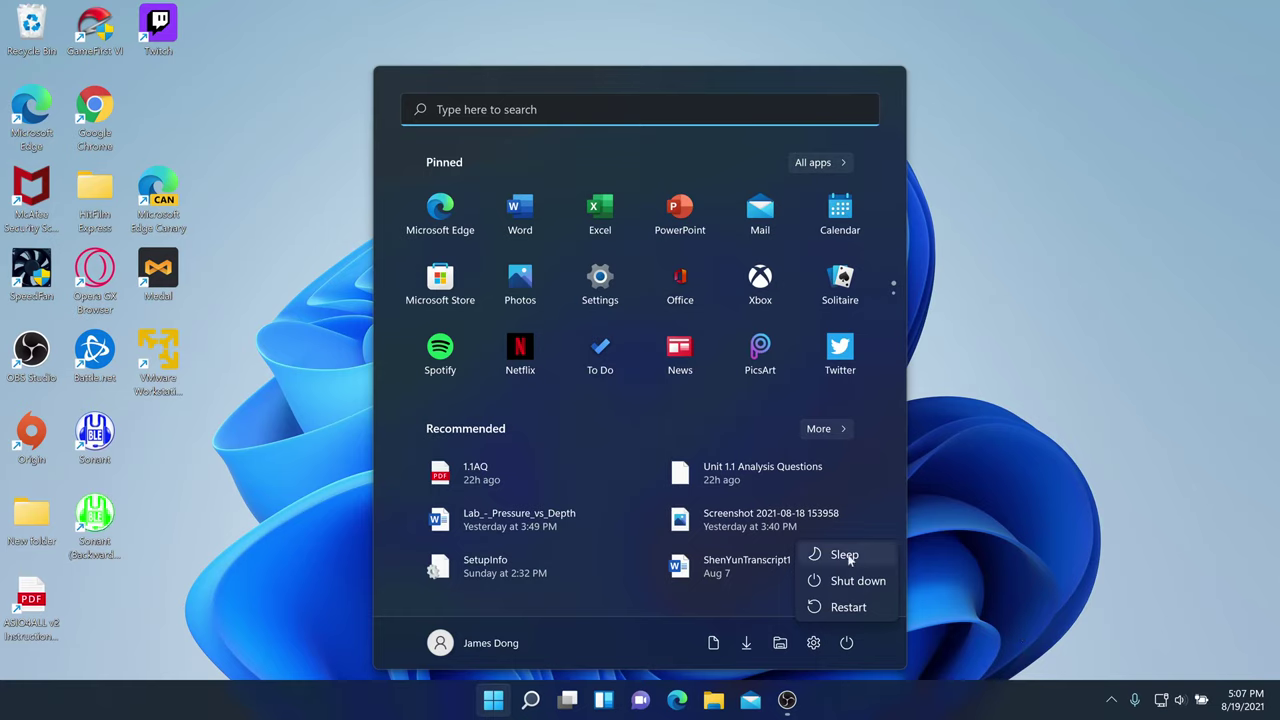
click(1110, 568)
click(302, 643)
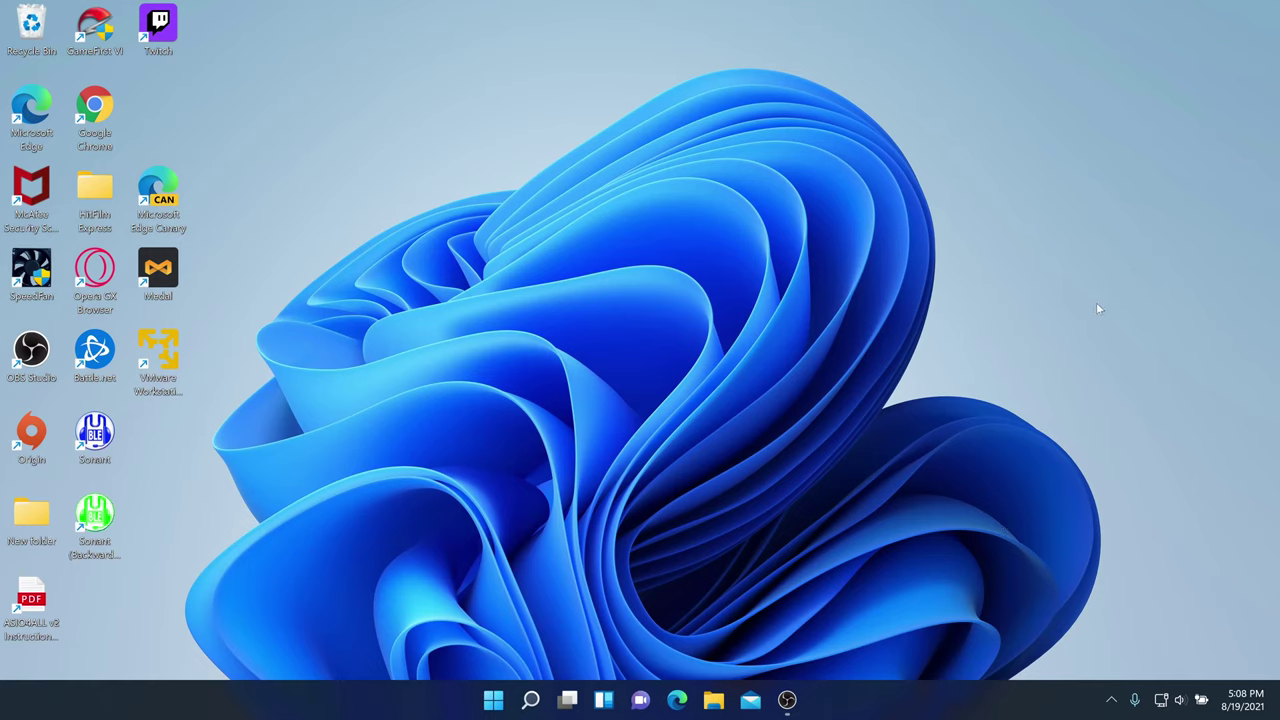
View the context options of the taskbar and Start, open Task Manager to view its processes, and close it
right_click(960, 705)
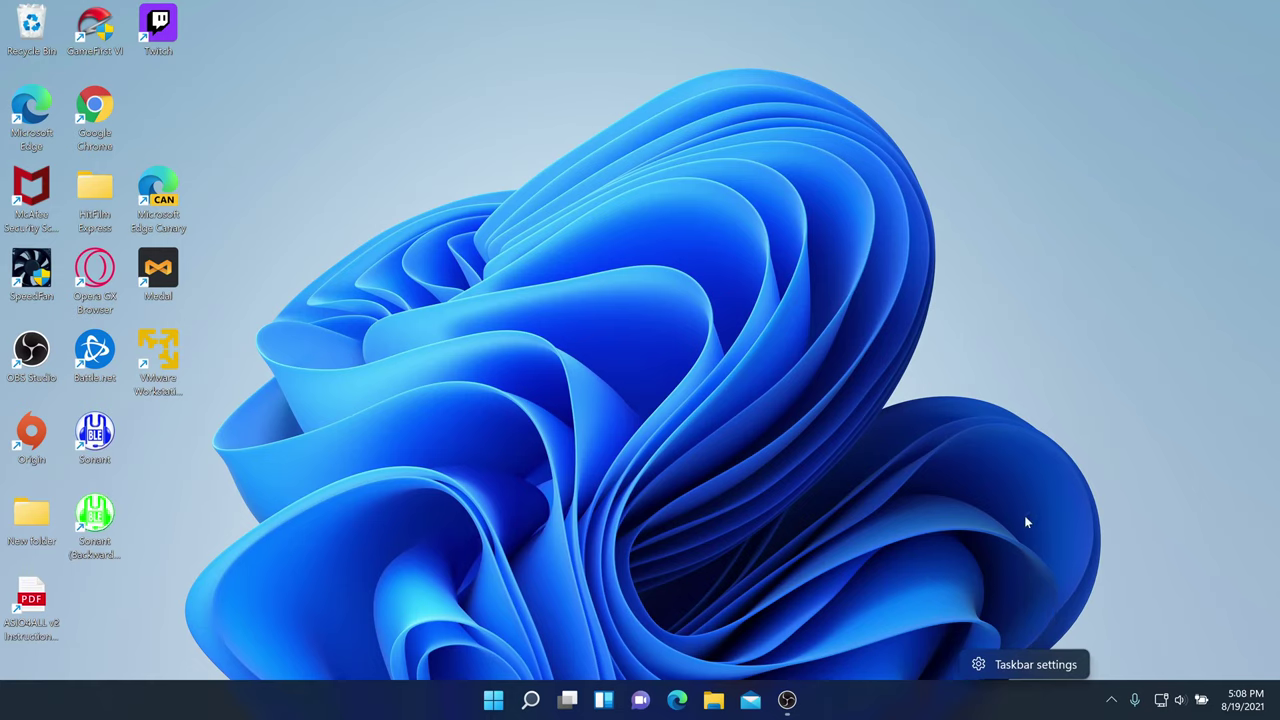
click(495, 704)
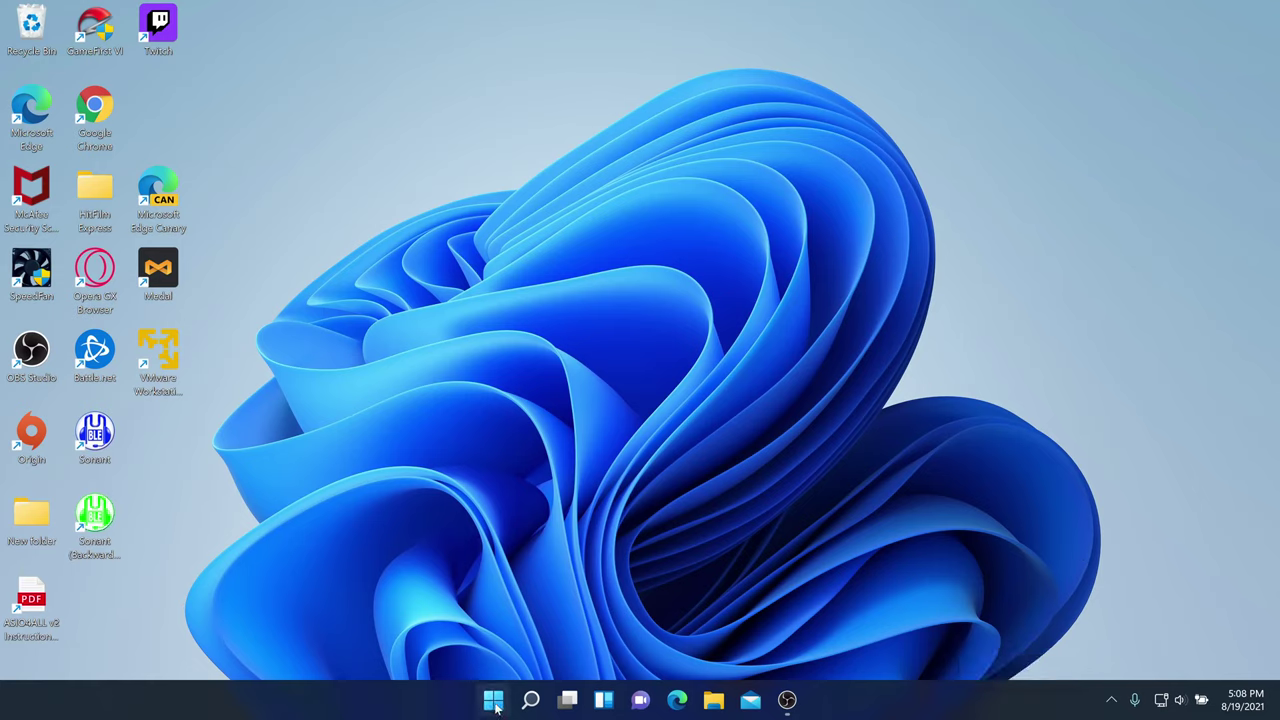
right_click(493, 700)
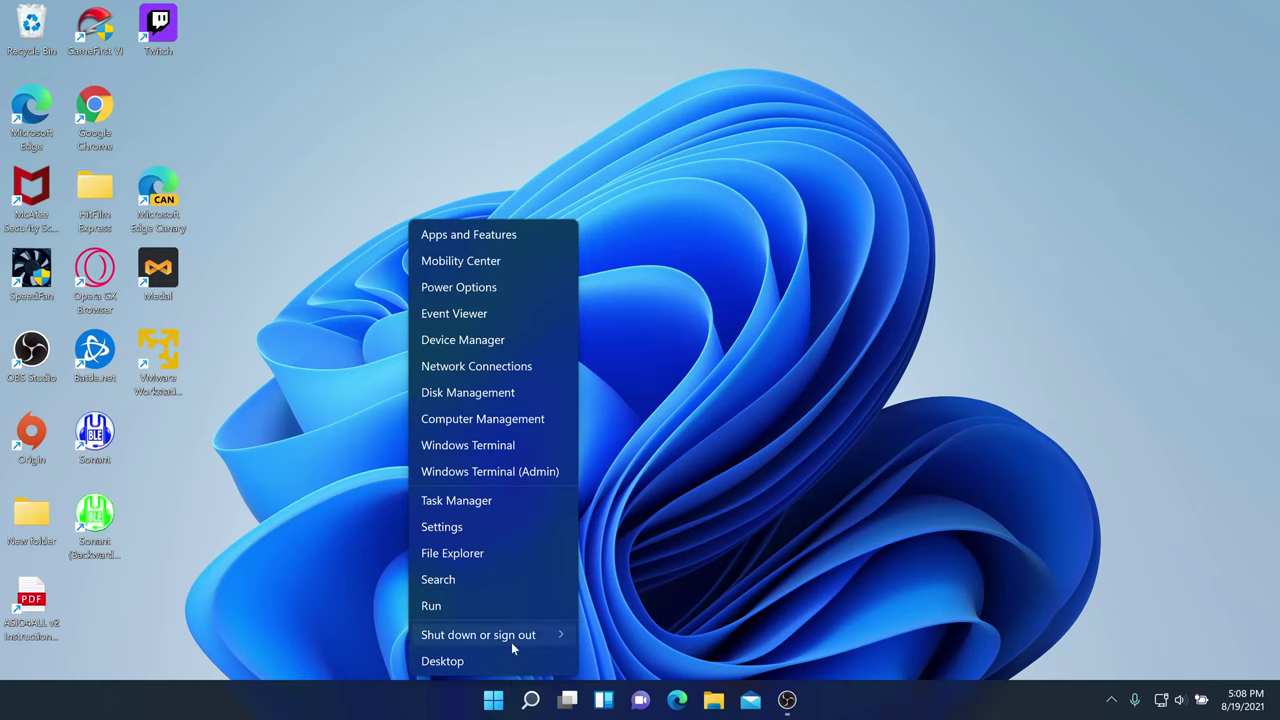
click(476, 508)
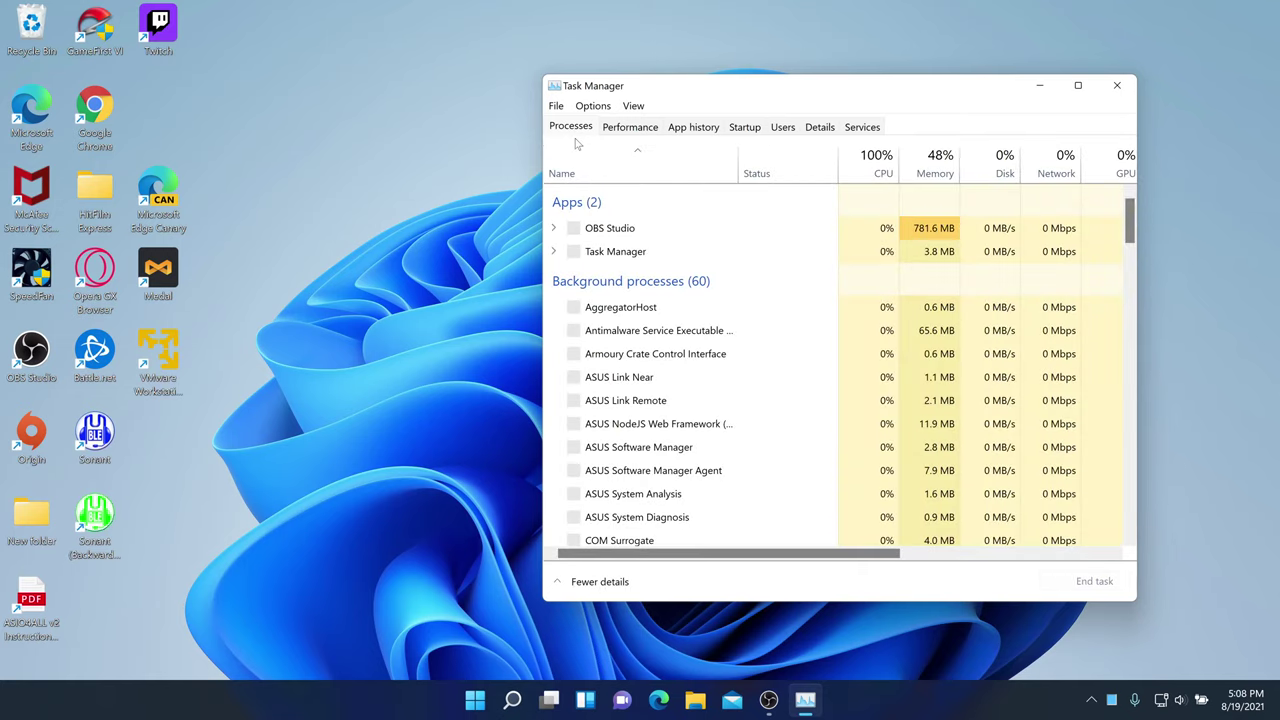
click(1113, 88)
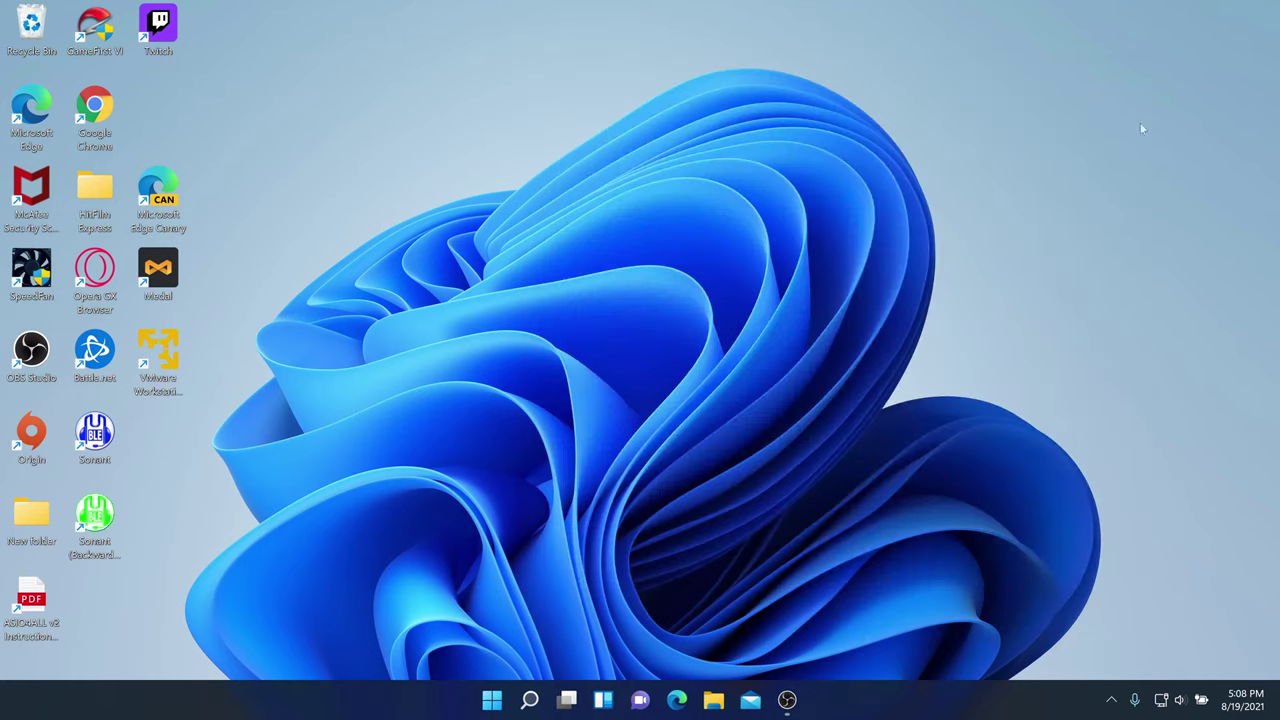